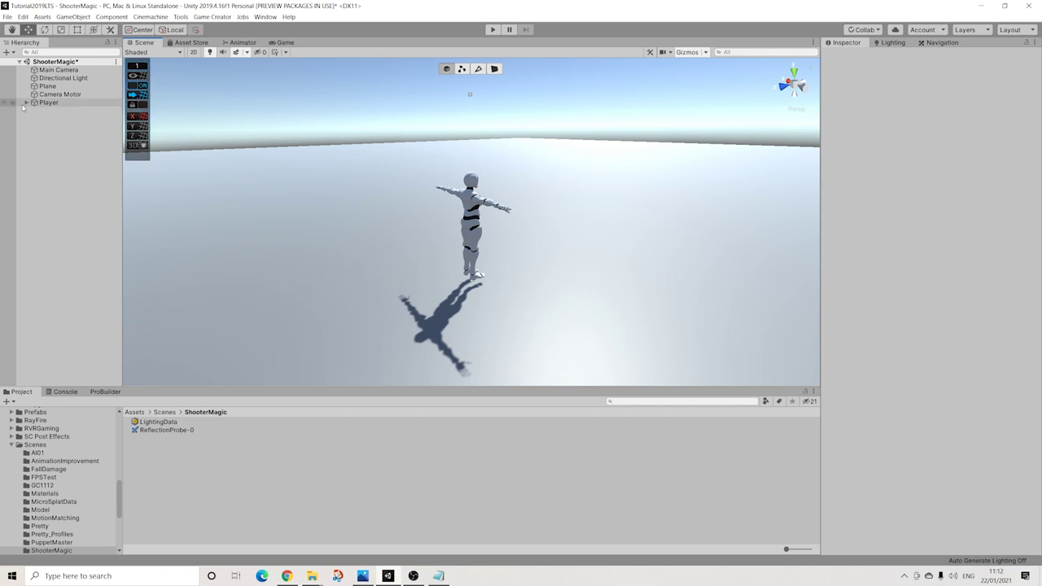
# - Inspect the Player, Camera Motor and ground Plane objects in the scene
pyautogui.click(46, 103)
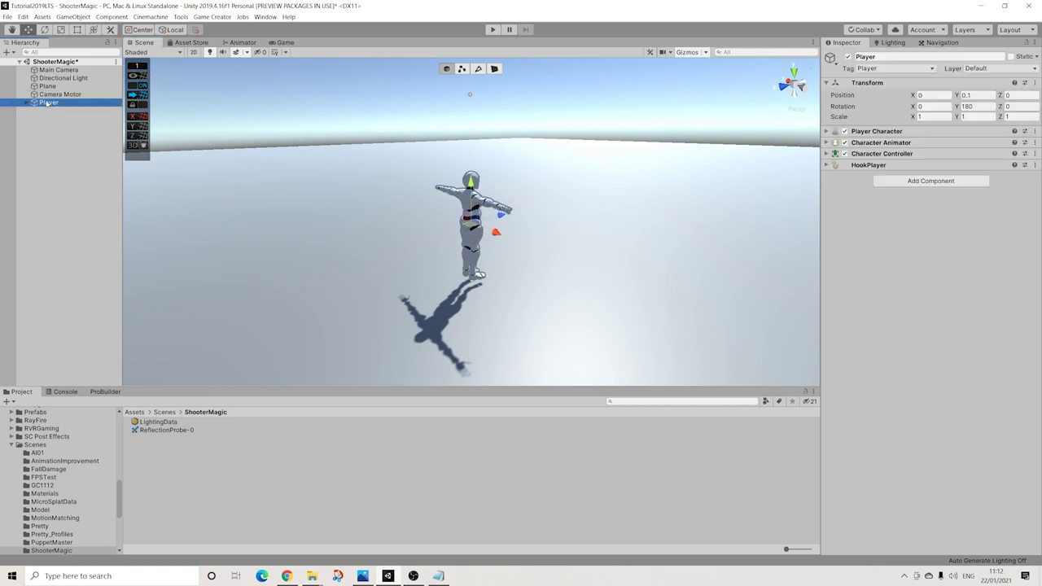
pyautogui.click(52, 95)
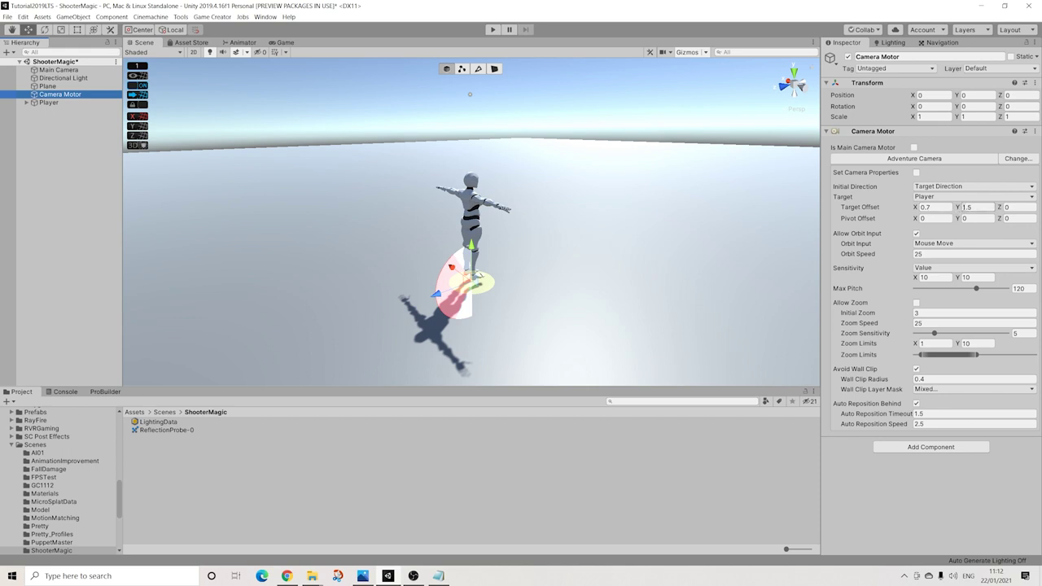
pyautogui.click(47, 85)
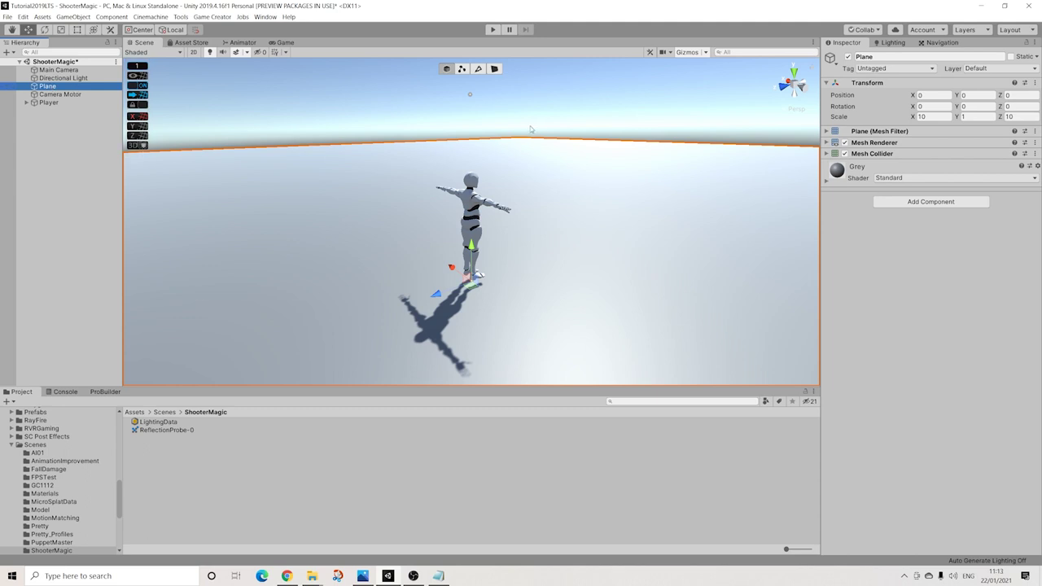
# - Add a Player Shooter component to the Player, found by searching 'playe'
pyautogui.click(48, 104)
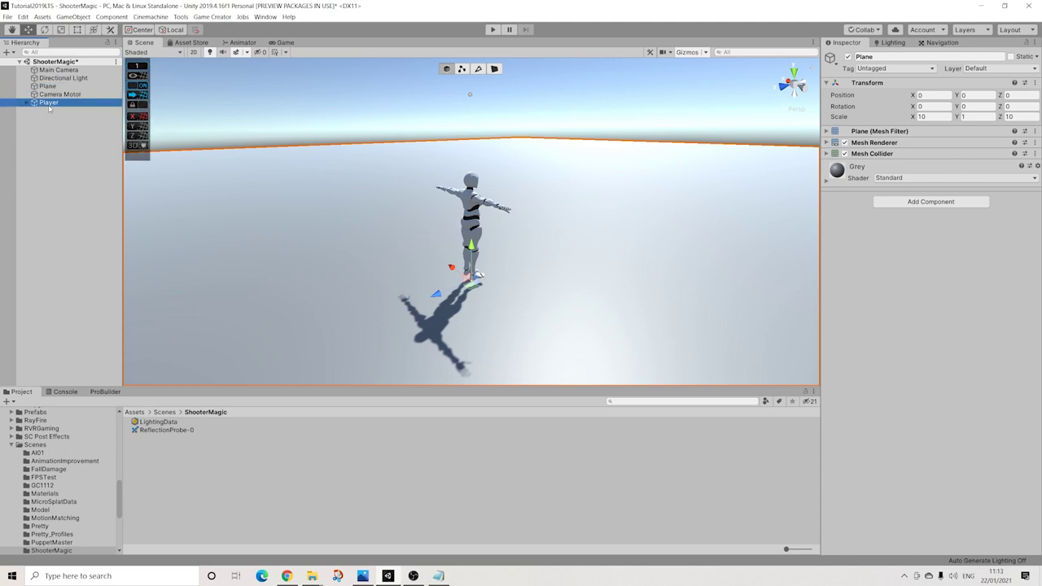
pyautogui.click(937, 180)
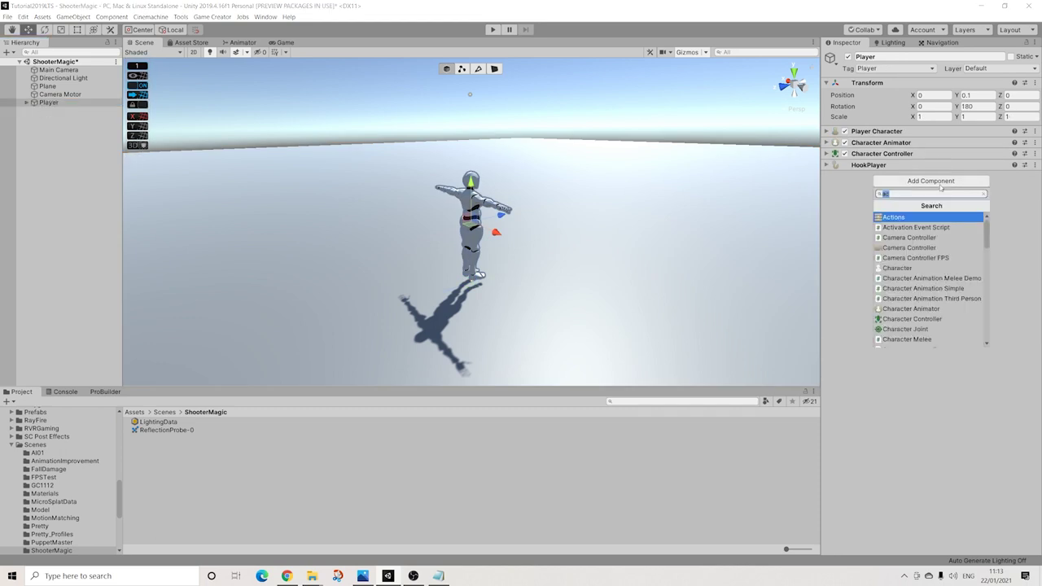
pyautogui.write('playe')
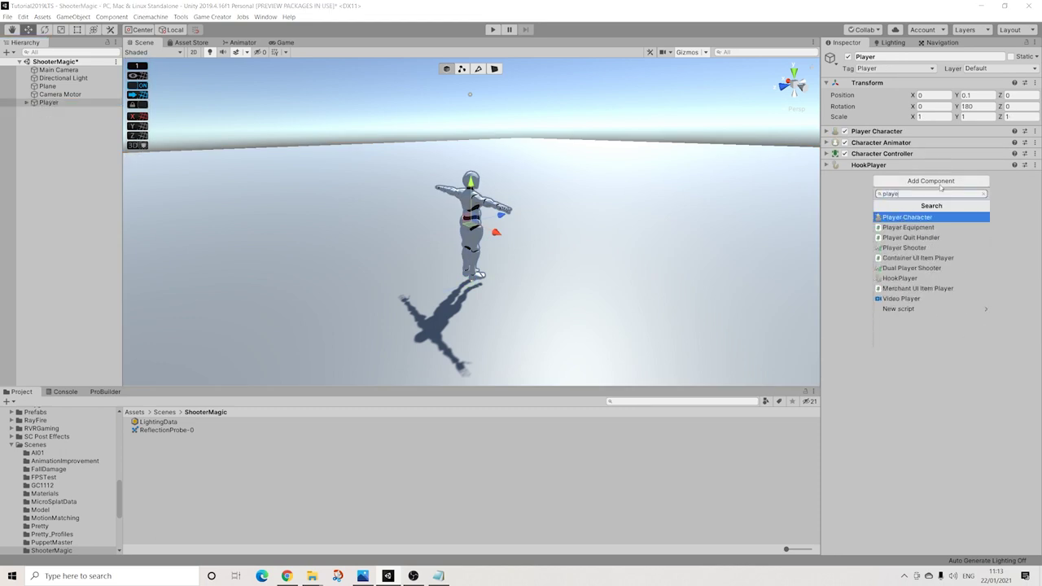
pyautogui.click(904, 247)
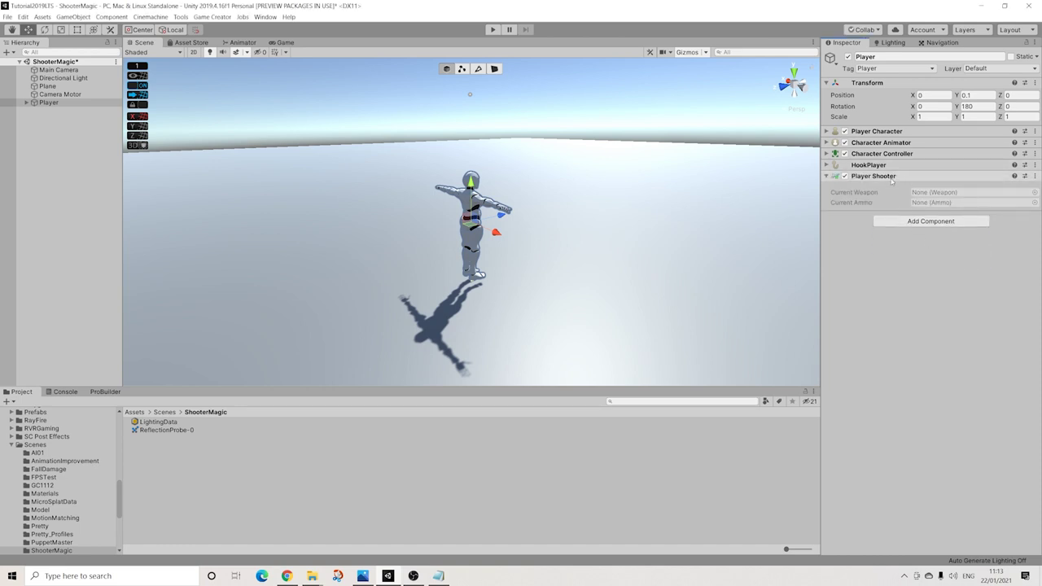
pyautogui.click(897, 223)
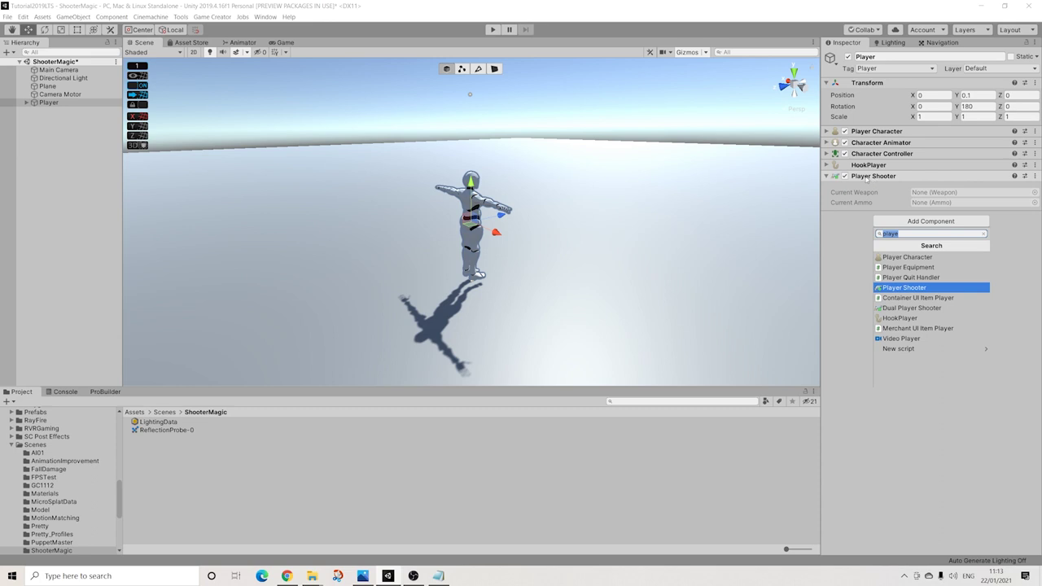
pyautogui.press('Up')
pyautogui.press('Up')
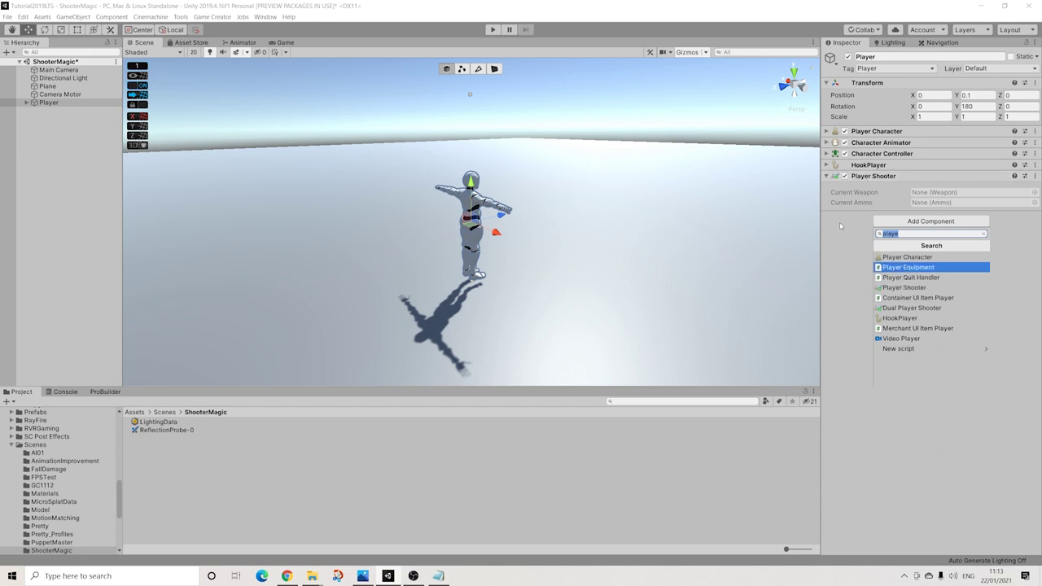
pyautogui.press('Escape')
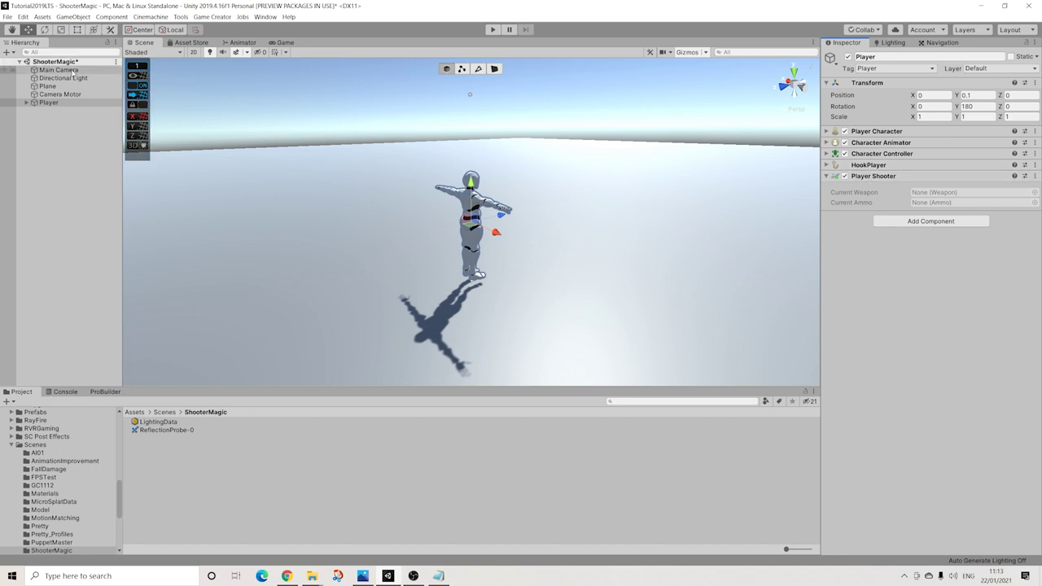
# - Create a new Game Creator Character and move it out to Z -10
pyautogui.click(47, 114)
pyautogui.rightClick(44, 116)
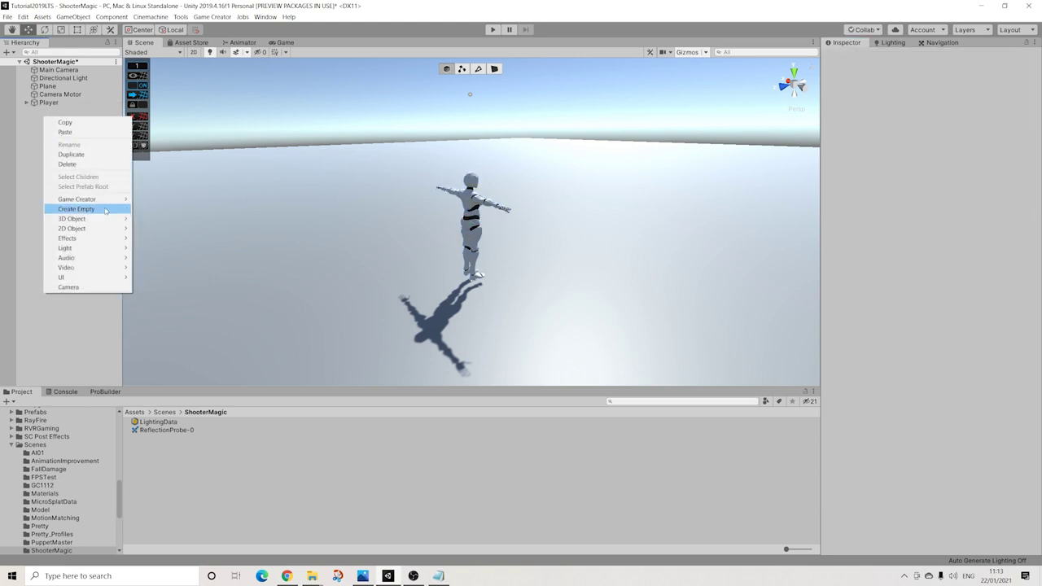
pyautogui.moveTo(86, 199)
pyautogui.moveTo(166, 229)
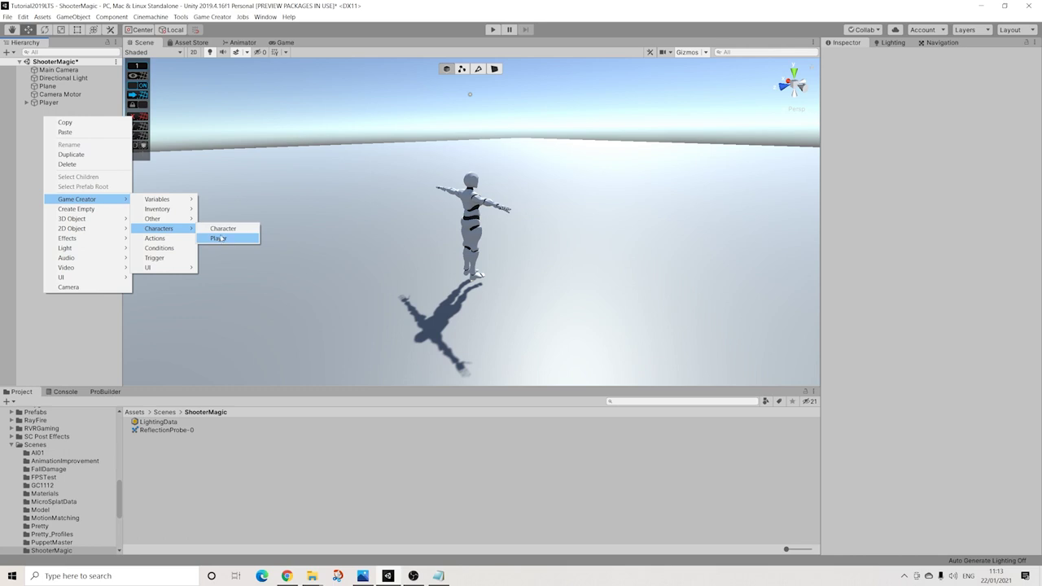
pyautogui.click(222, 229)
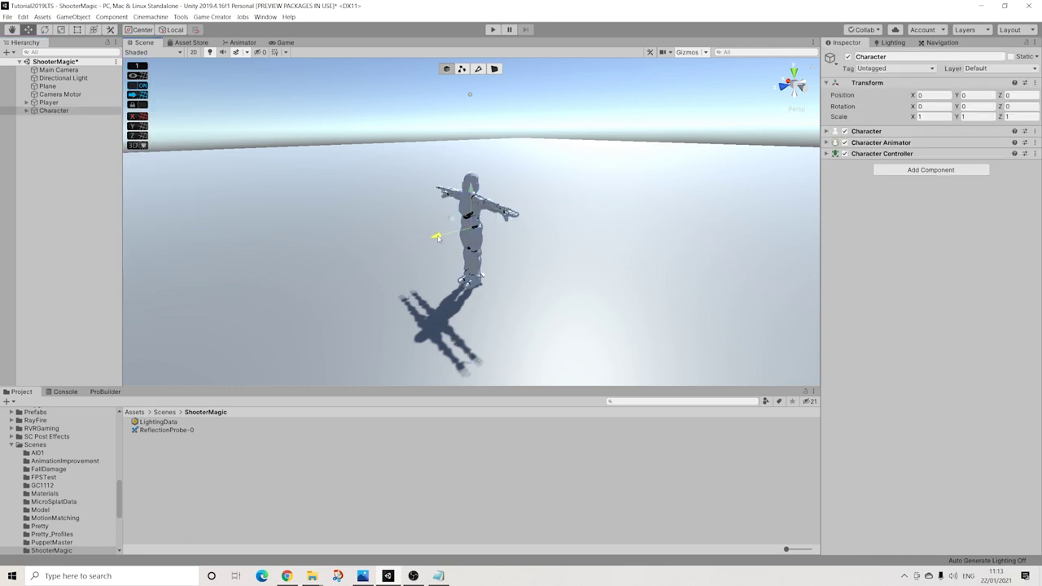
pyautogui.moveTo(437, 237); pyautogui.dragTo(704, 130)
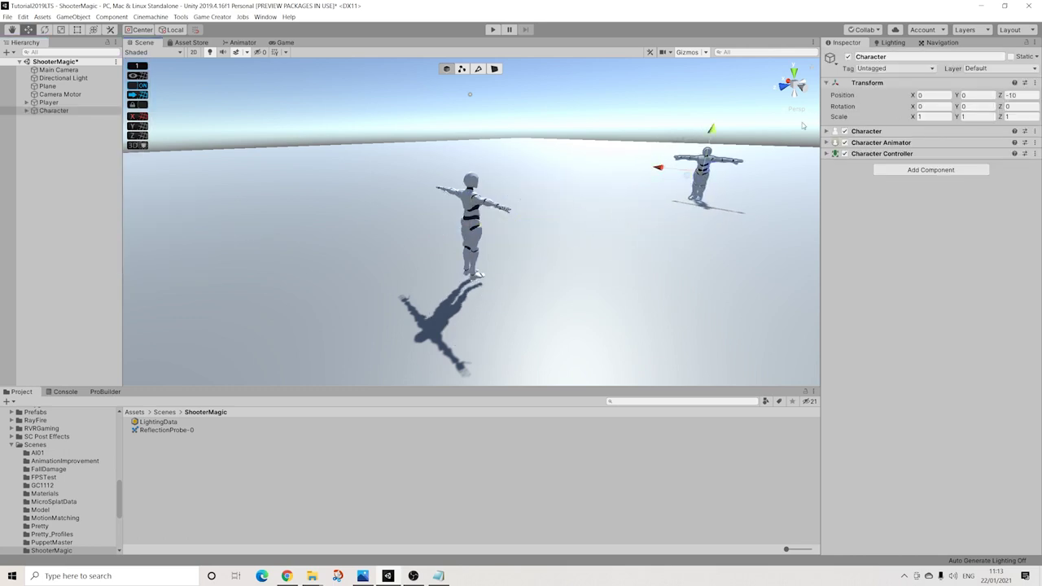
pyautogui.keyDown('alt'); pyautogui.moveTo(802, 125); pyautogui.dragTo(685, 153); pyautogui.keyUp('alt')
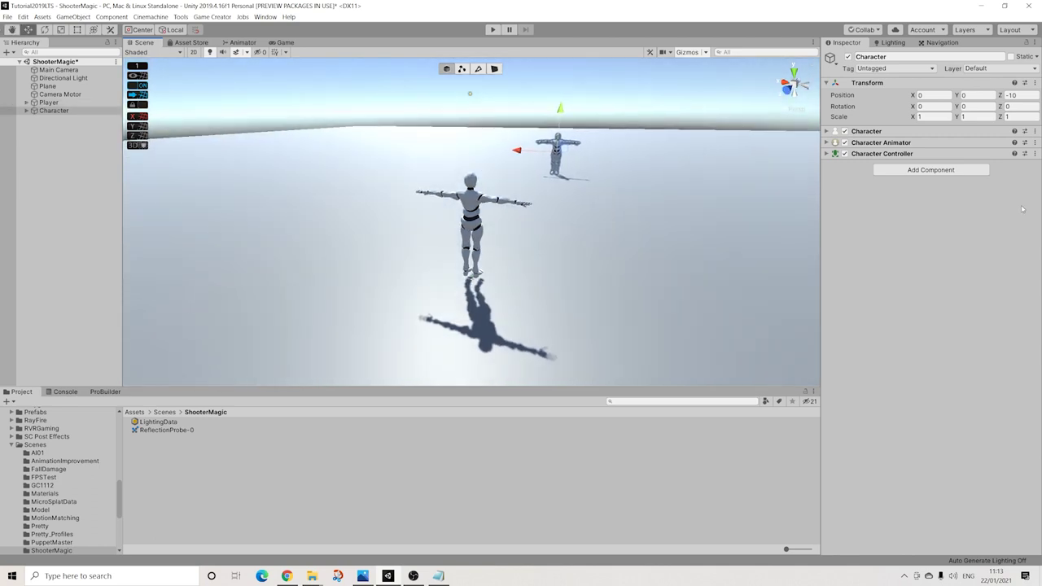
# - Add a Stats component to the new Character
pyautogui.click(912, 170)
pyautogui.write('stat')
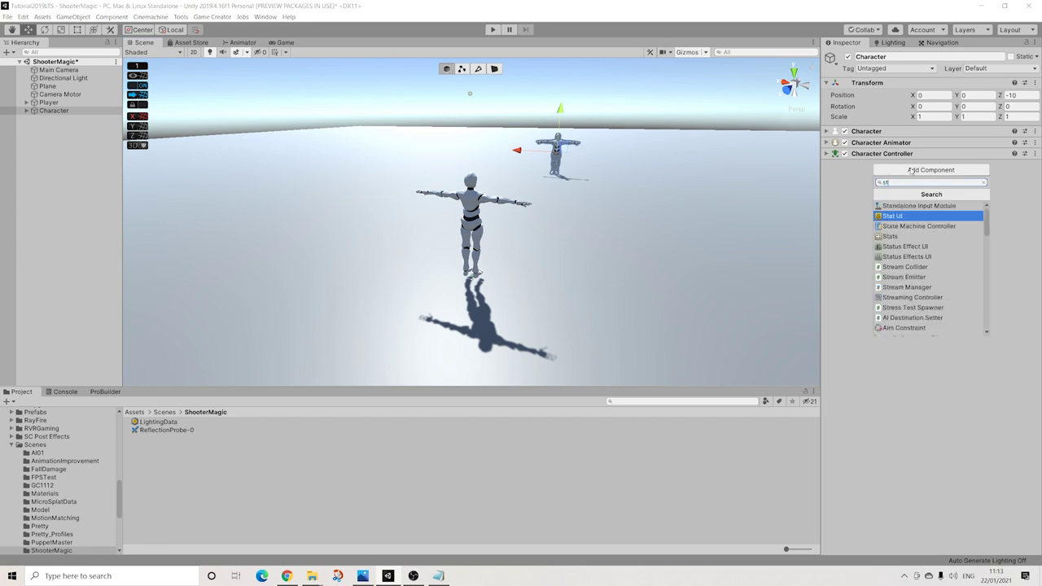
pyautogui.click(892, 227)
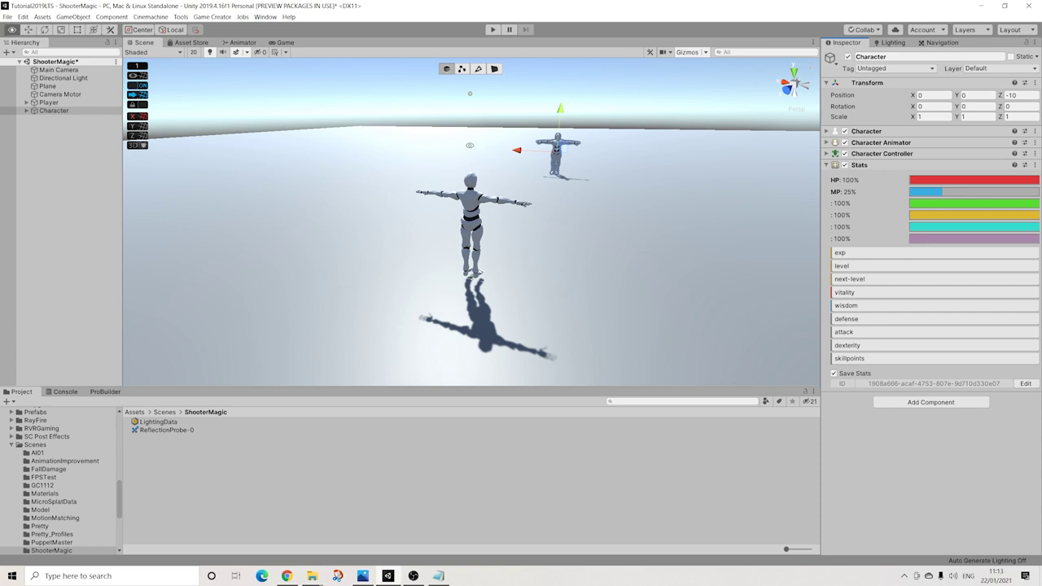
pyautogui.moveTo(471, 145)
pyautogui.keyDown('alt'); pyautogui.mouseDown()
pyautogui.moveTo(458, 144)
pyautogui.moveTo(478, 151)
pyautogui.mouseUp(); pyautogui.keyUp('alt')
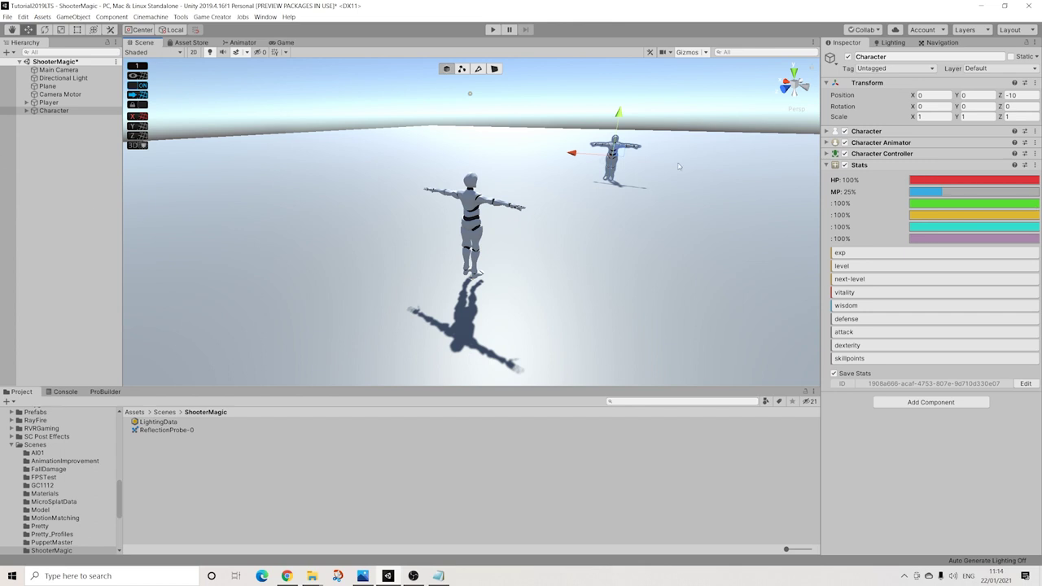
pyautogui.click(41, 102)
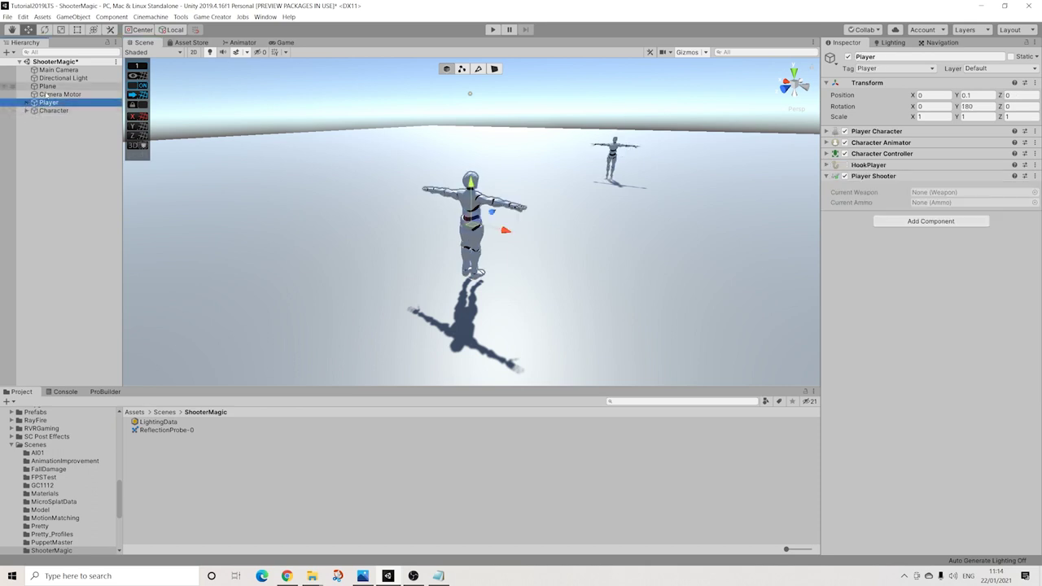
# - Create an empty GameObject in the Hierarchy and rename it Combat
pyautogui.rightClick(45, 124)
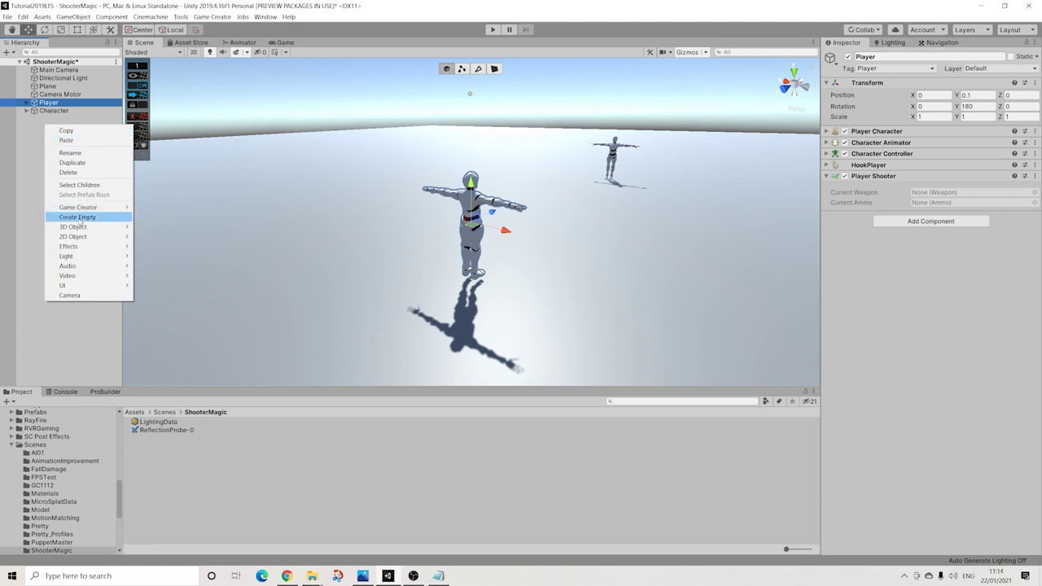
pyautogui.click(77, 217)
pyautogui.click(873, 56)
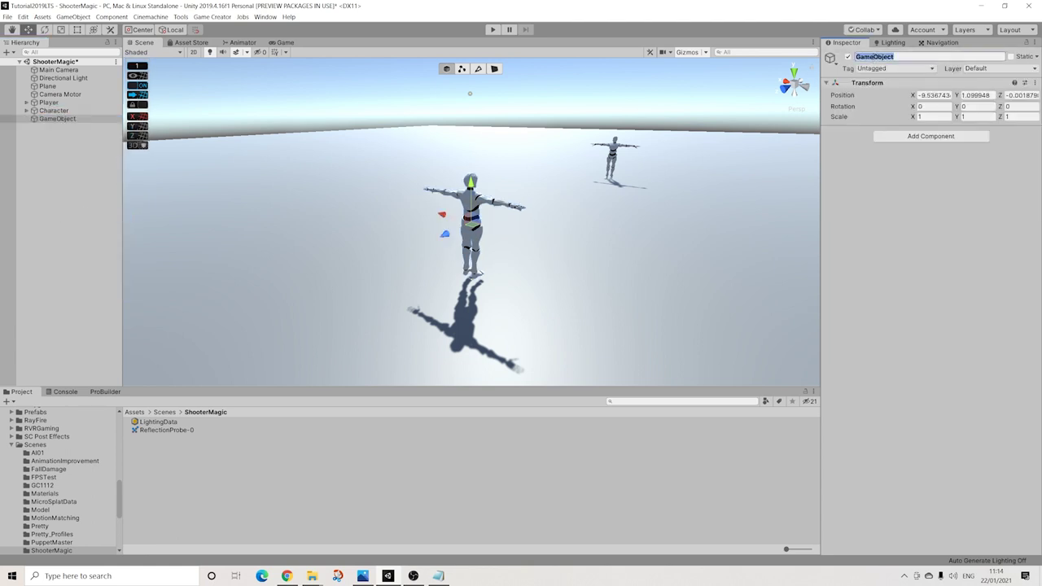
pyautogui.write('Combat')
pyautogui.press('Return')
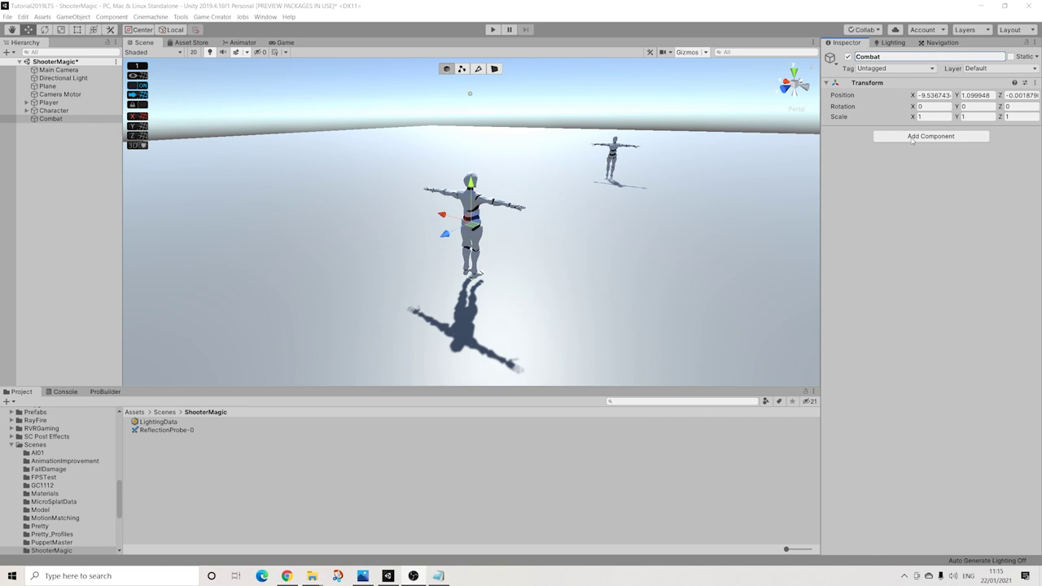
# - Attach four Trigger components to Combat, found by searching 'trigg'
pyautogui.click(910, 137)
pyautogui.write('trigg')
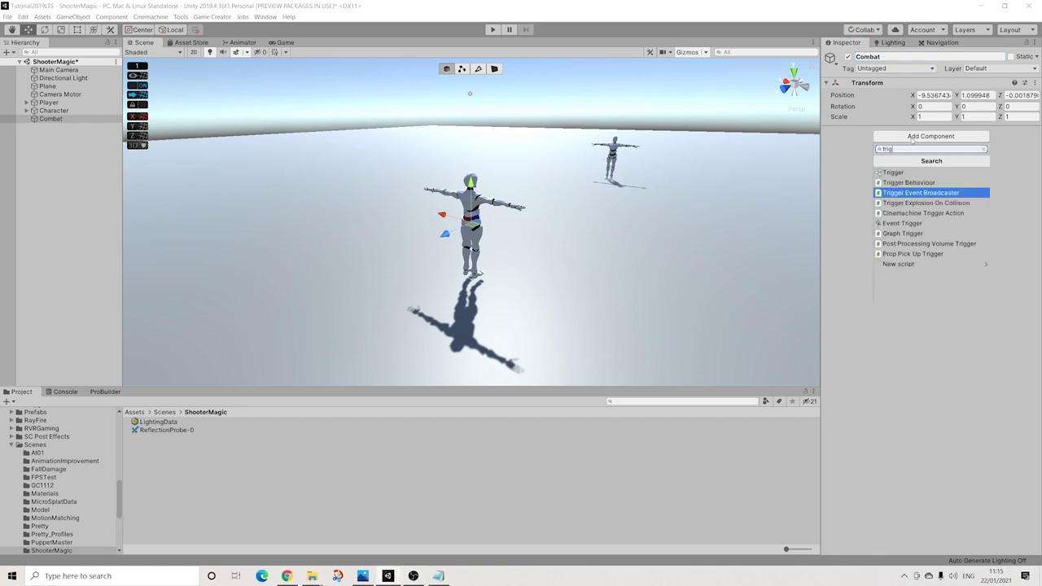
pyautogui.click(894, 173)
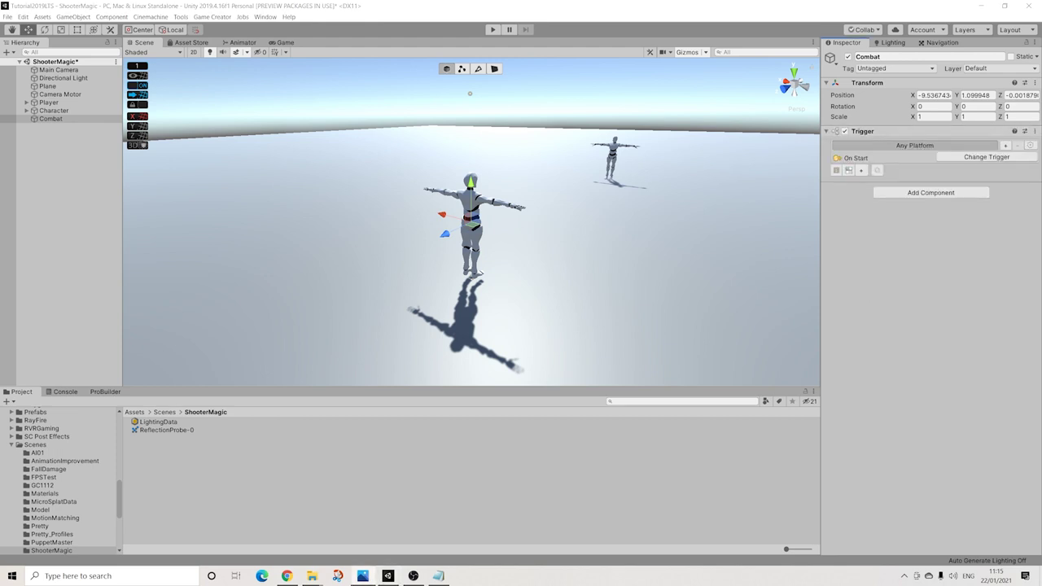
pyautogui.click(920, 193)
pyautogui.press('Return')
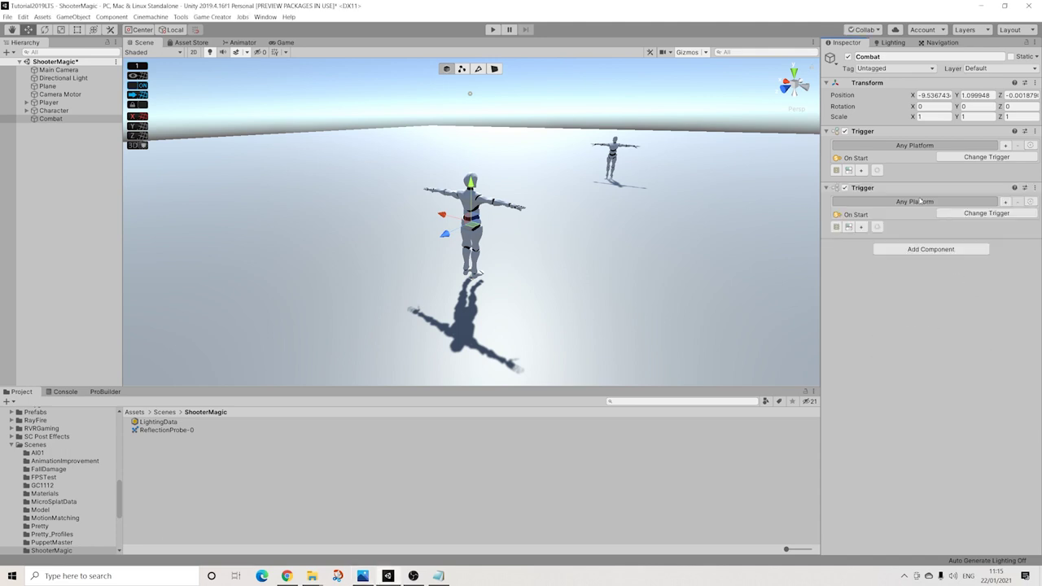
pyautogui.click(896, 250)
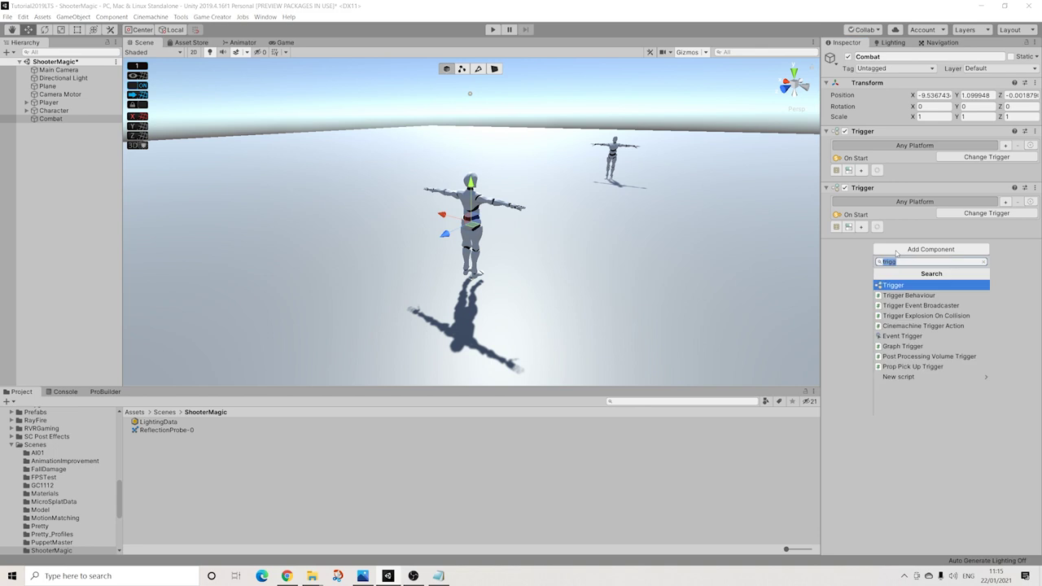
pyautogui.press('Return')
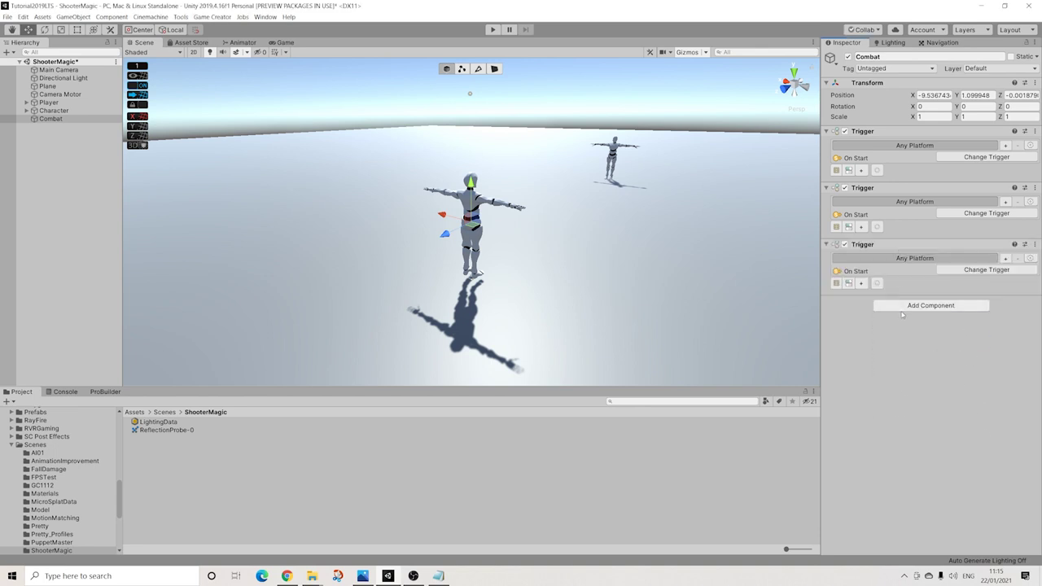
pyautogui.click(902, 309)
pyautogui.press('Escape')
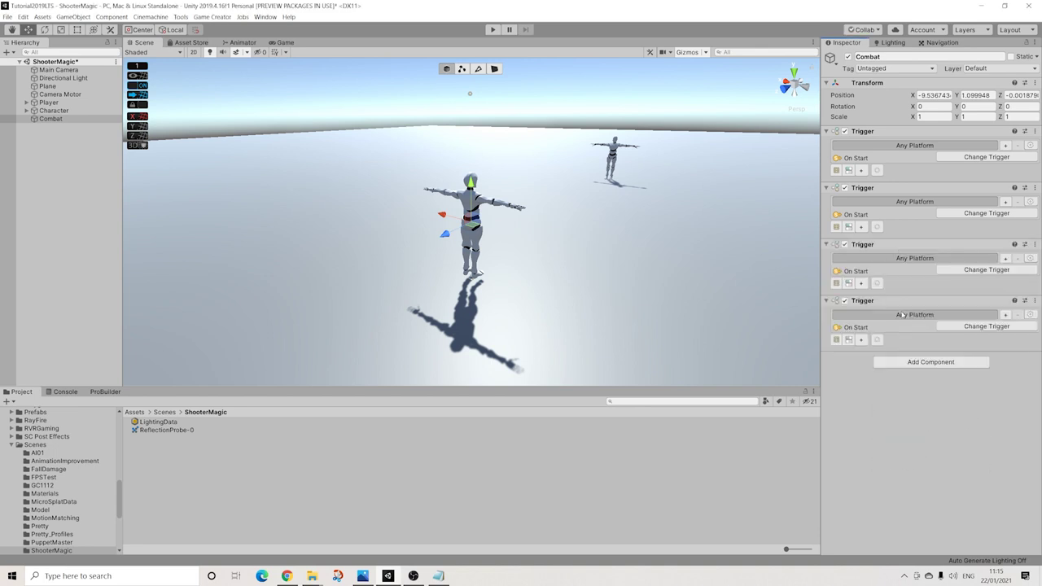
# - Set the first trigger to On Mouse Down and the second to On Mouse Down Right
pyautogui.click(967, 159)
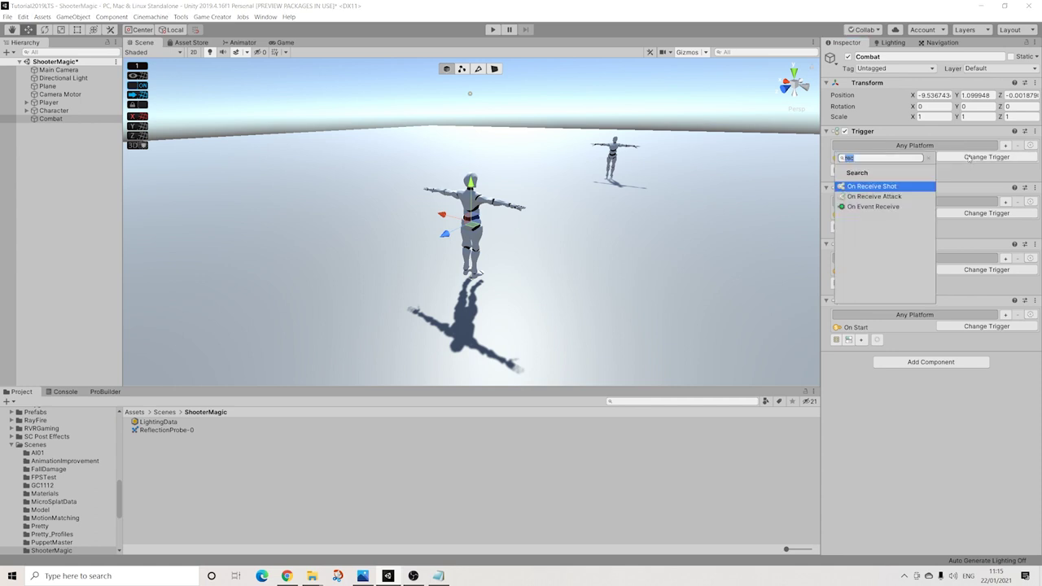
pyautogui.write('mouse')
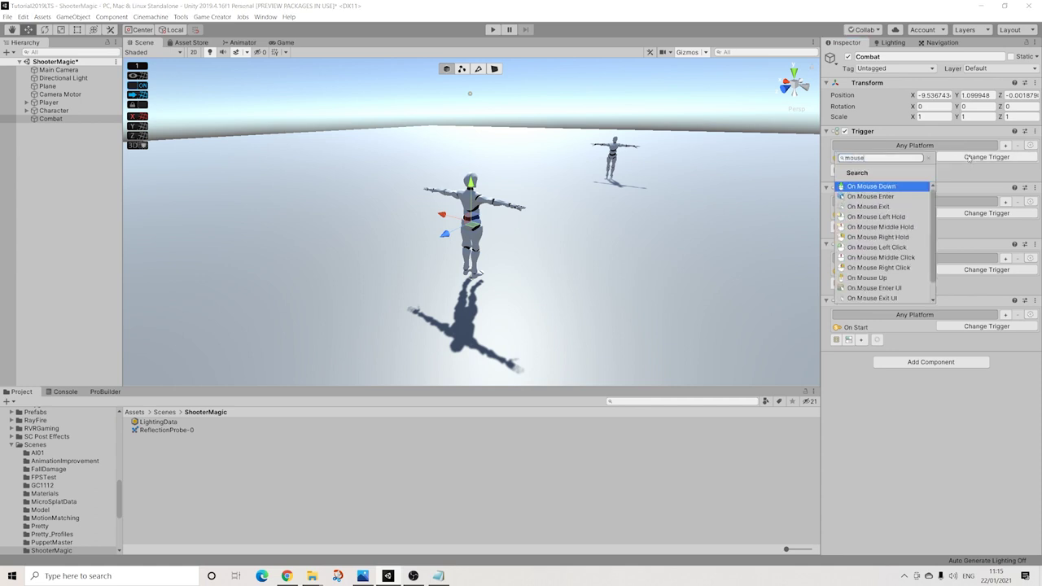
pyautogui.press('Return')
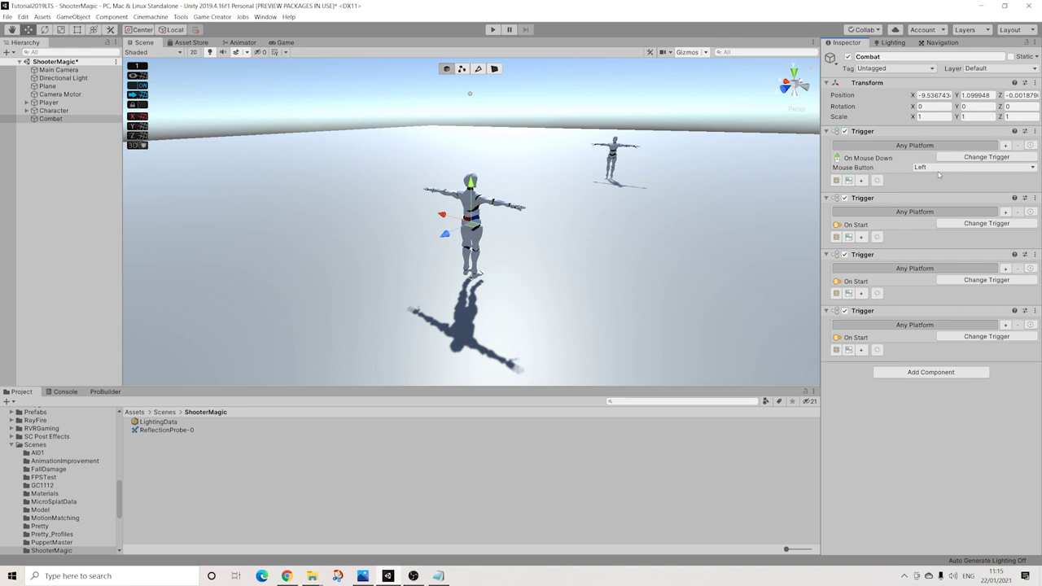
pyautogui.click(954, 223)
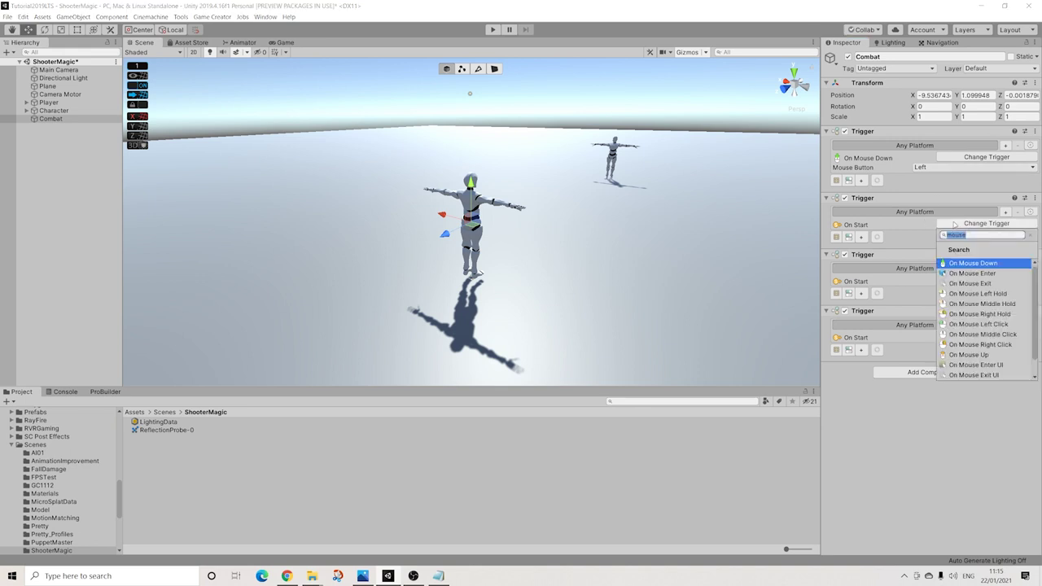
pyautogui.write('mous')
pyautogui.press('Return')
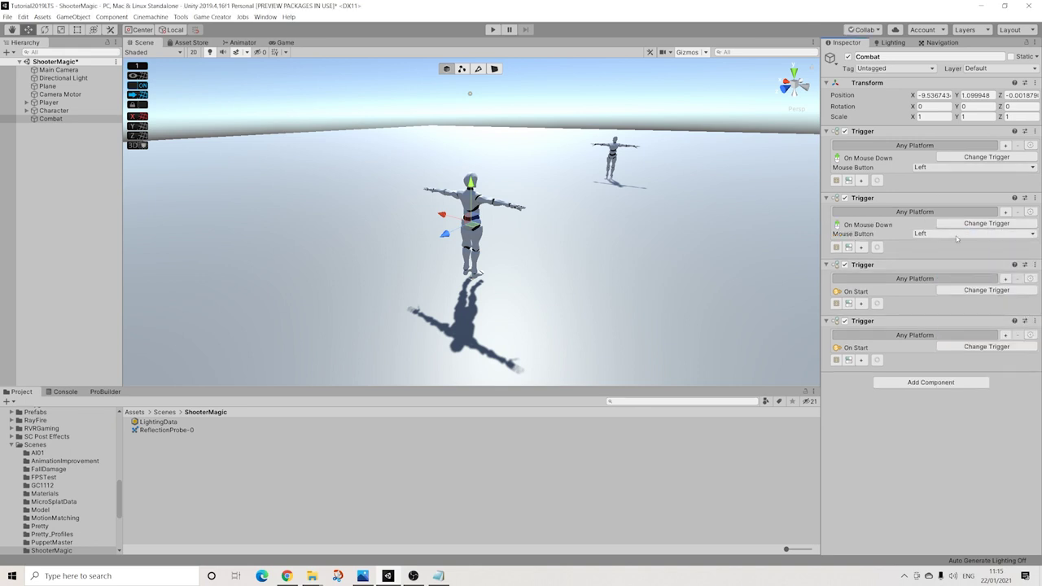
pyautogui.click(935, 234)
pyautogui.click(935, 255)
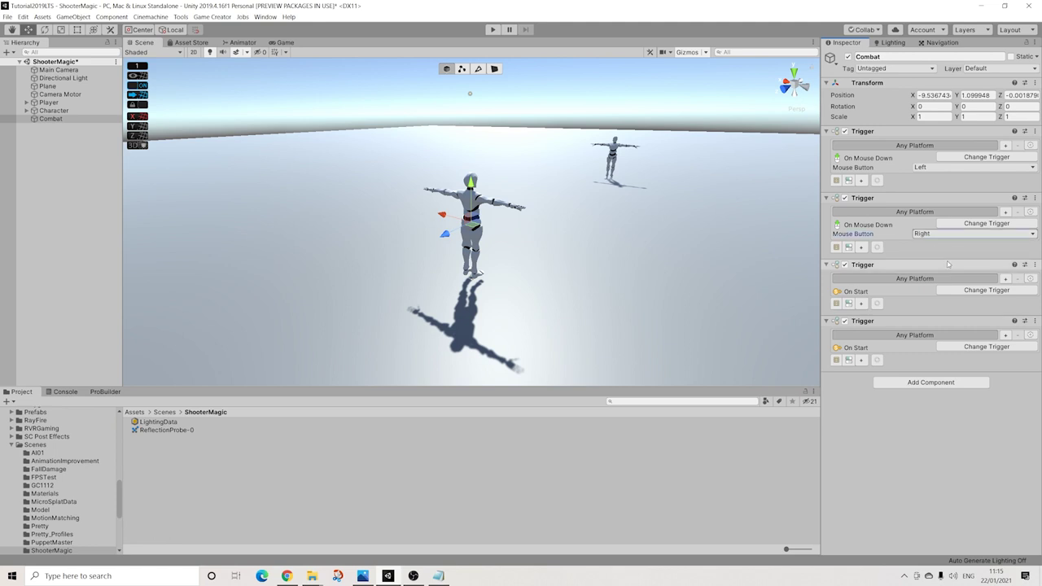
# - Set the third trigger to On Mouse Up Right and the fourth to On Key Down E
pyautogui.click(952, 293)
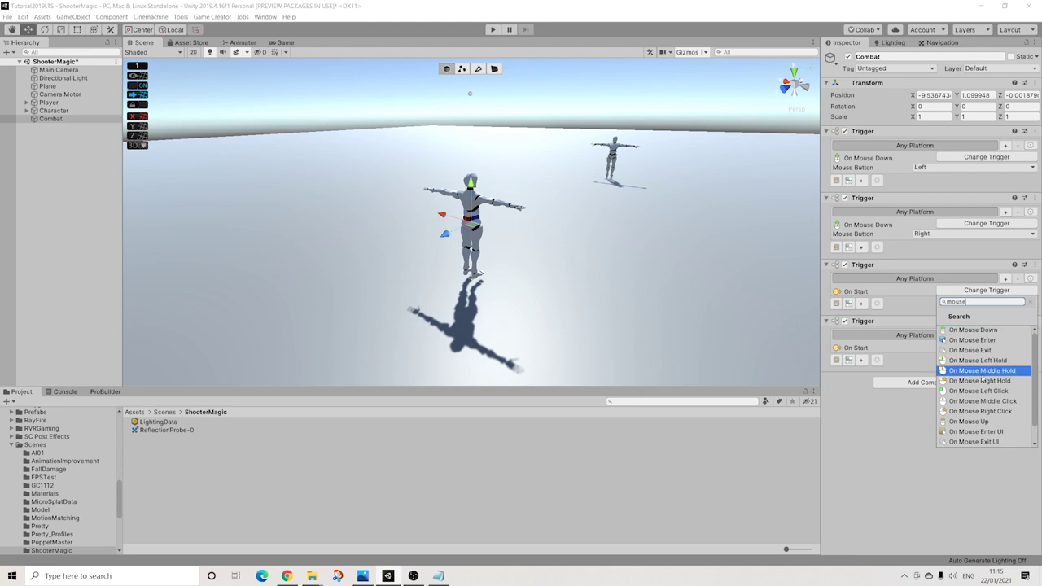
pyautogui.click(969, 421)
pyautogui.click(938, 300)
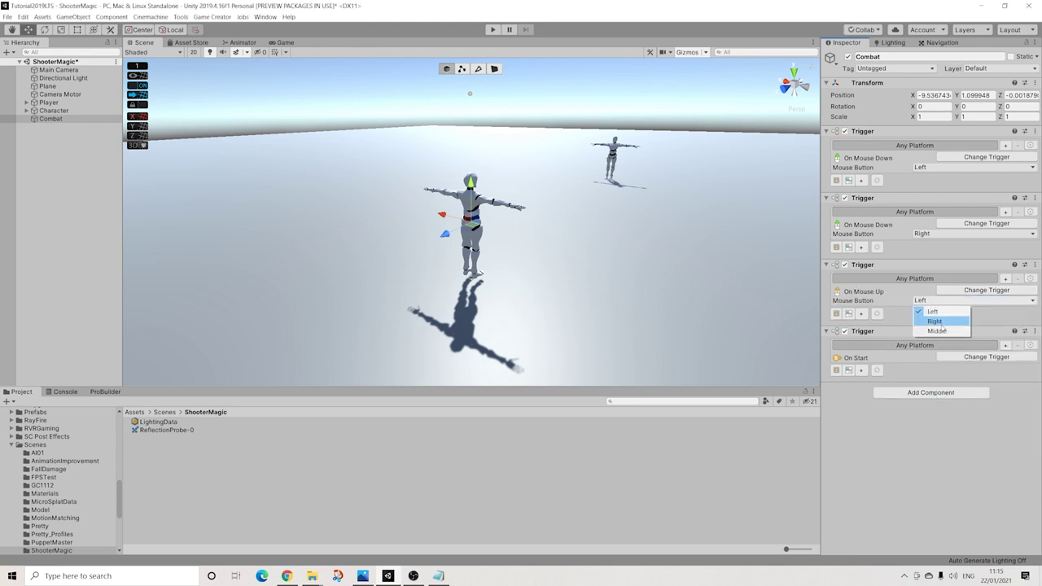
pyautogui.click(936, 321)
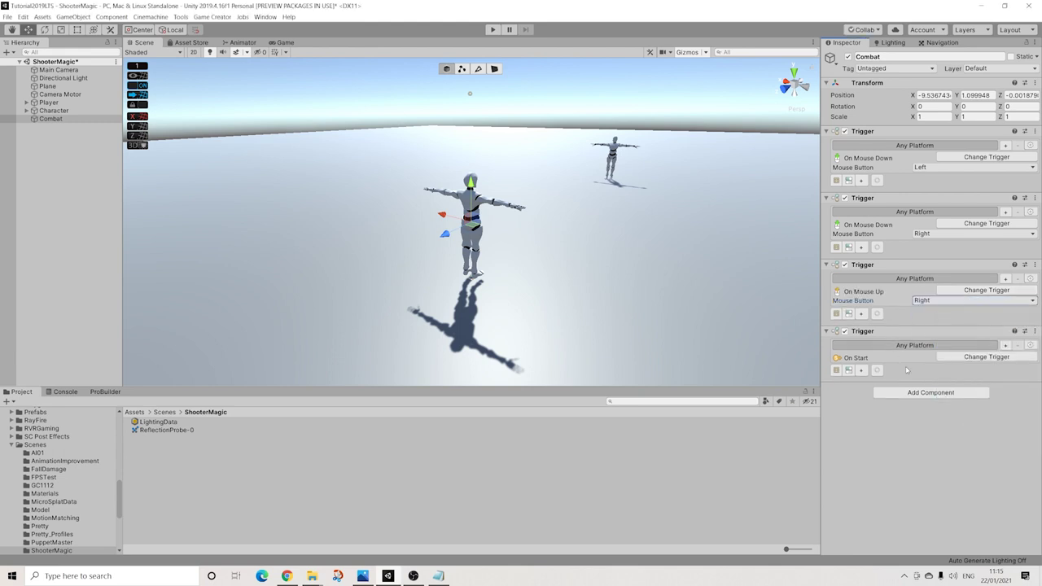
pyautogui.click(958, 359)
pyautogui.write('key')
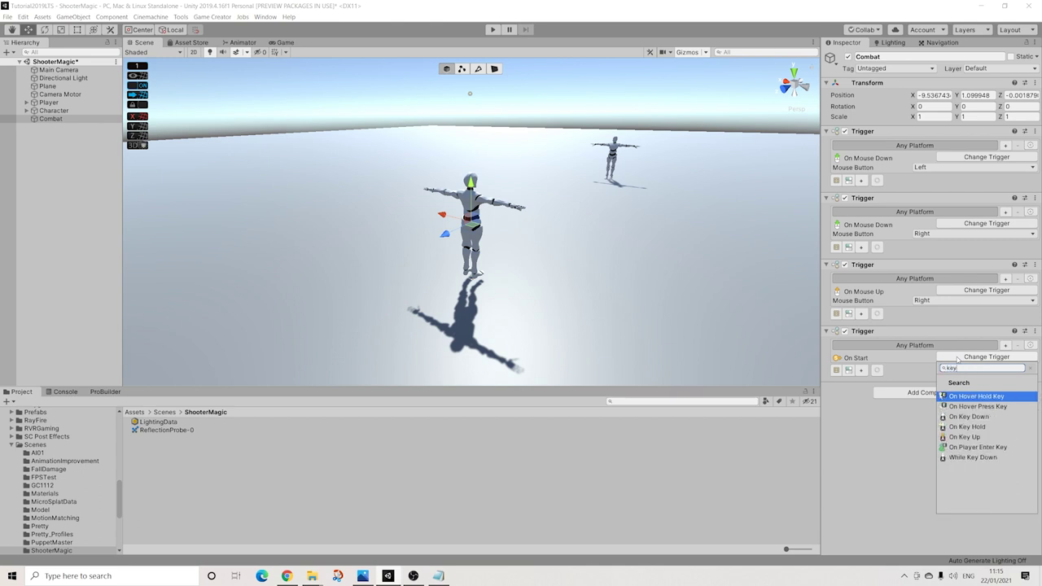
pyautogui.click(969, 416)
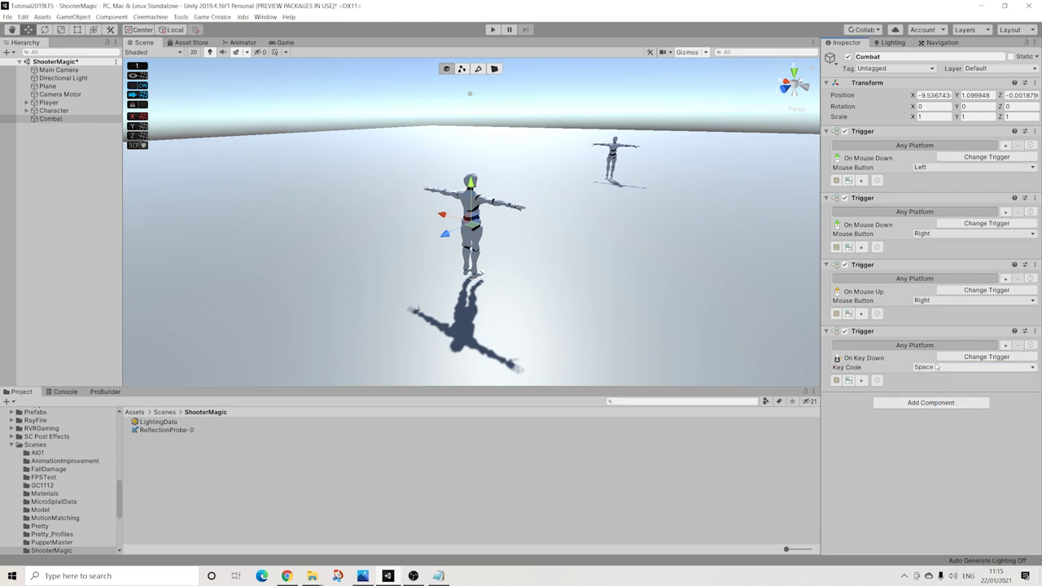
pyautogui.click(934, 368)
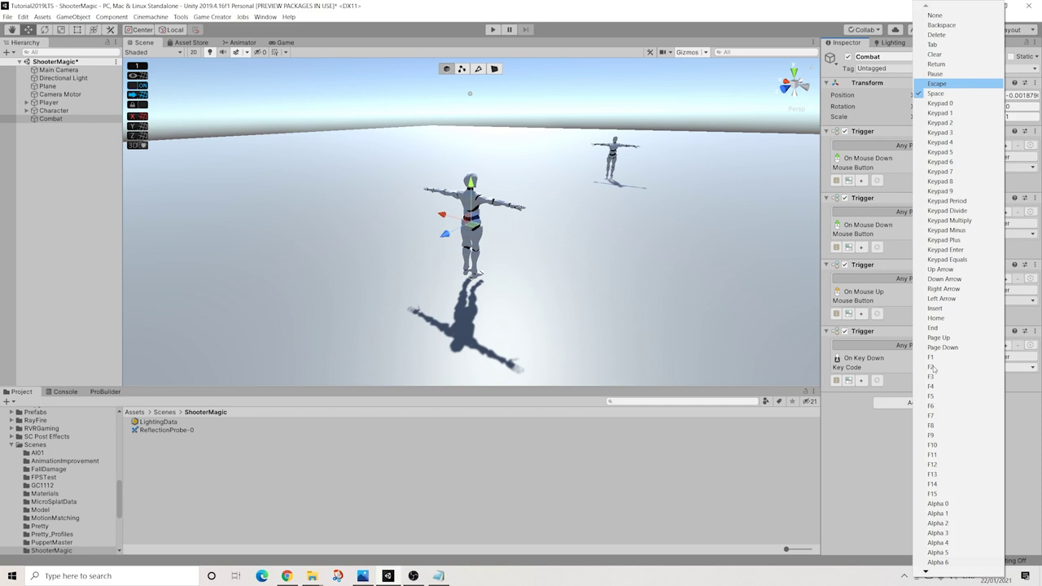
pyautogui.scroll(-1, 933, 368)
pyautogui.press('e')
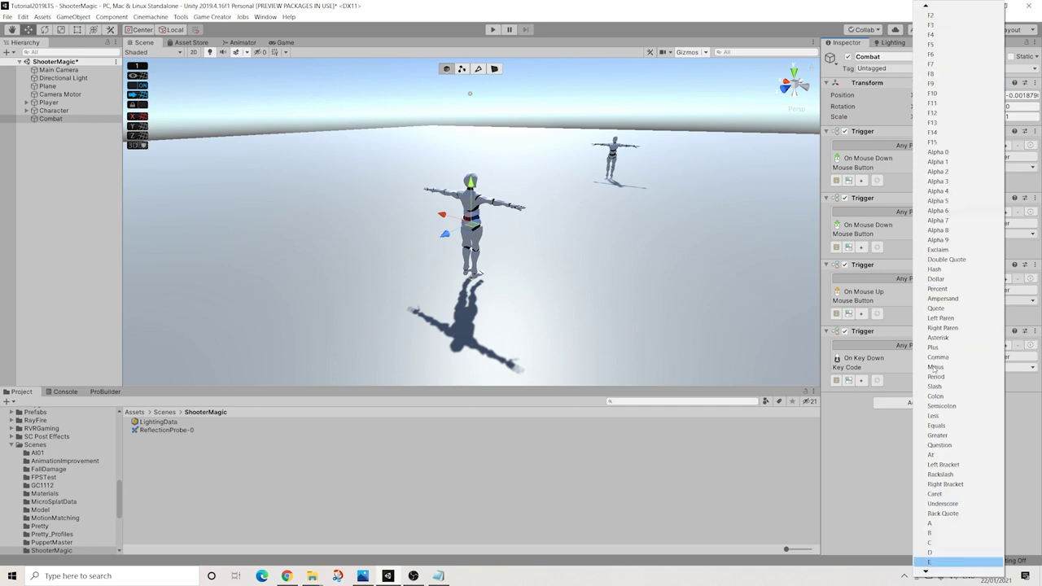
pyautogui.press('Return')
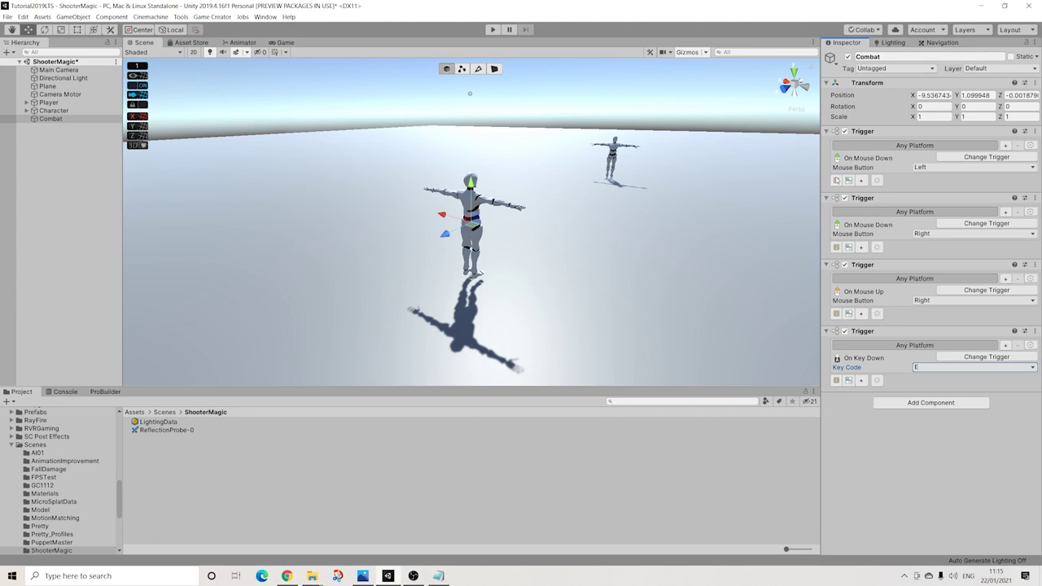
# - Create a new Actions object for each of the four triggers
pyautogui.click(836, 180)
pyautogui.click(836, 258)
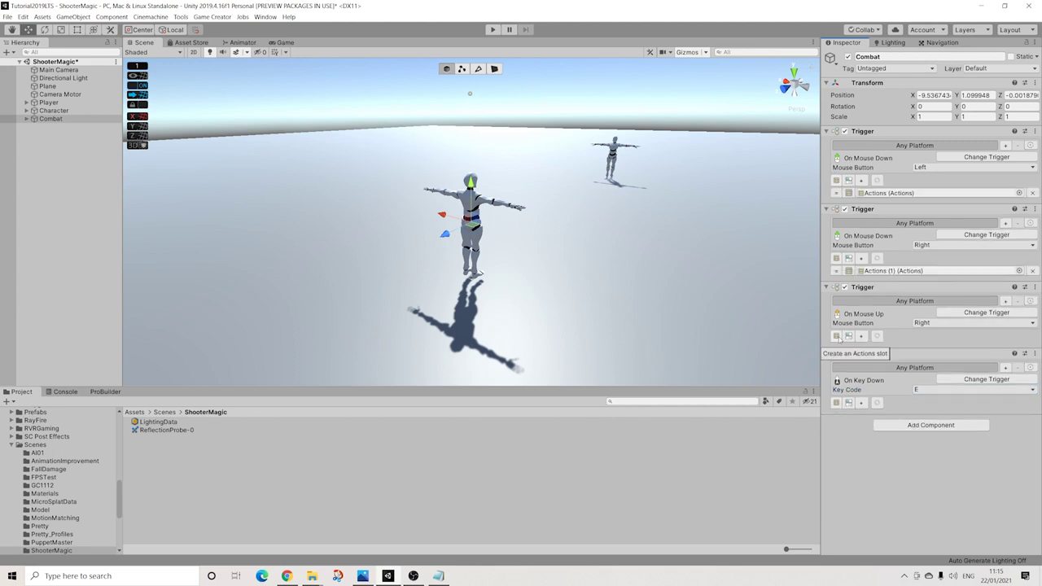
pyautogui.click(836, 336)
pyautogui.click(836, 414)
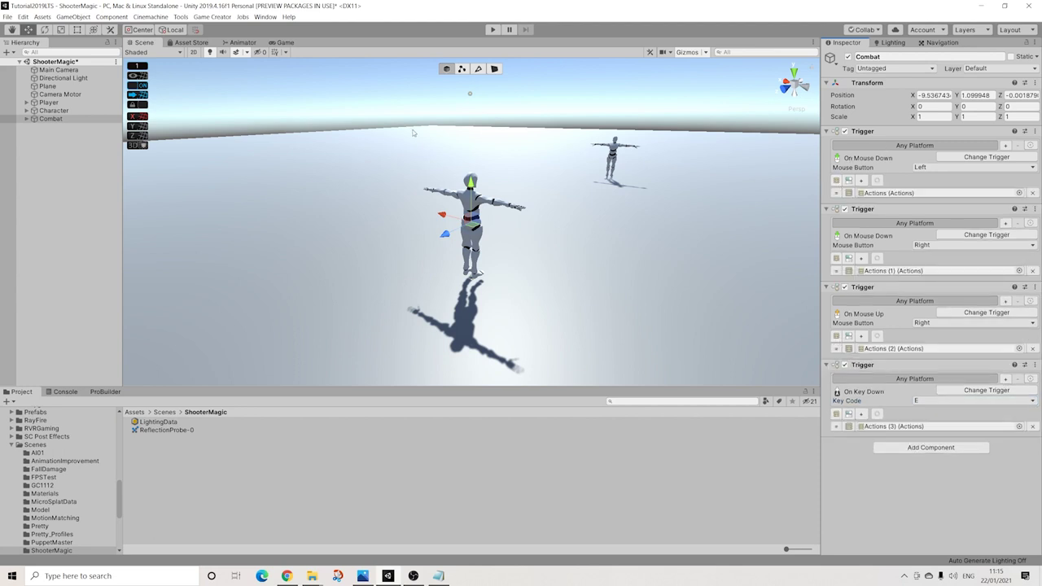
# - Add a Weapon Shoot action to the first Actions object
pyautogui.click(27, 118)
pyautogui.click(58, 127)
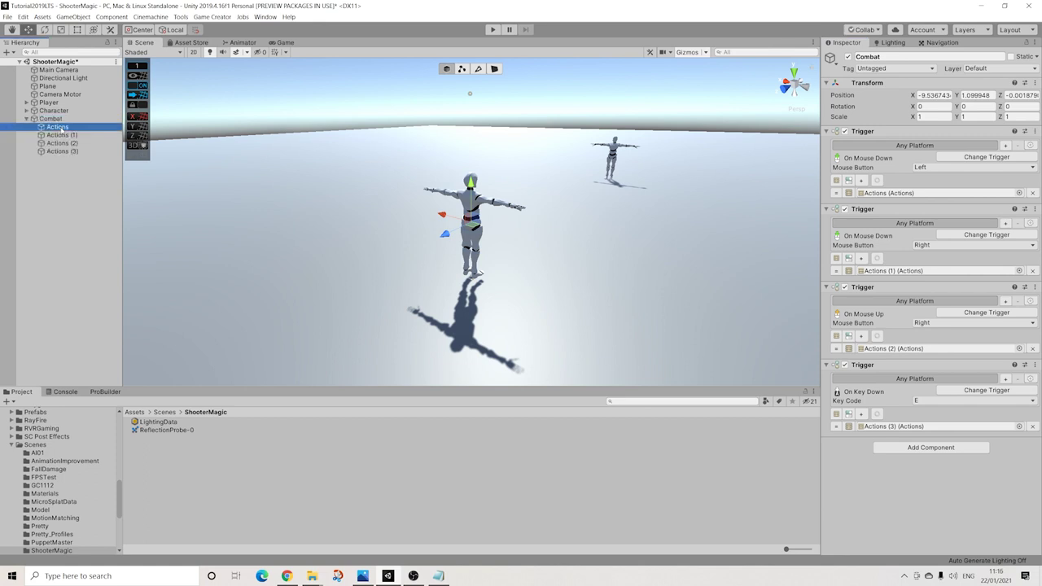
pyautogui.click(876, 147)
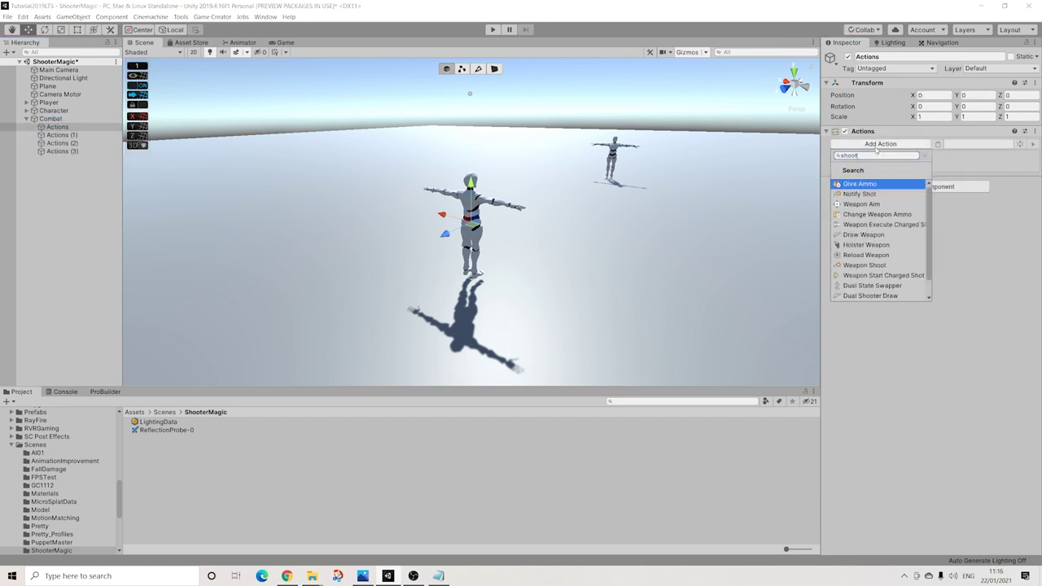
pyautogui.press('Down')
pyautogui.press('Down')
pyautogui.press('Down')
pyautogui.press('Down')
pyautogui.press('Down')
pyautogui.press('Down')
pyautogui.press('Down')
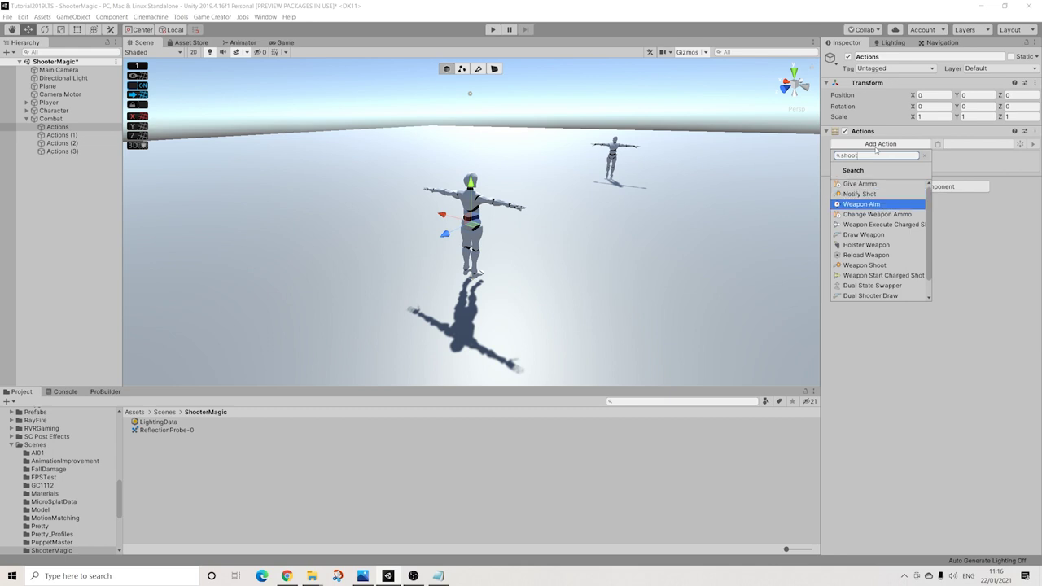
pyautogui.press('Down')
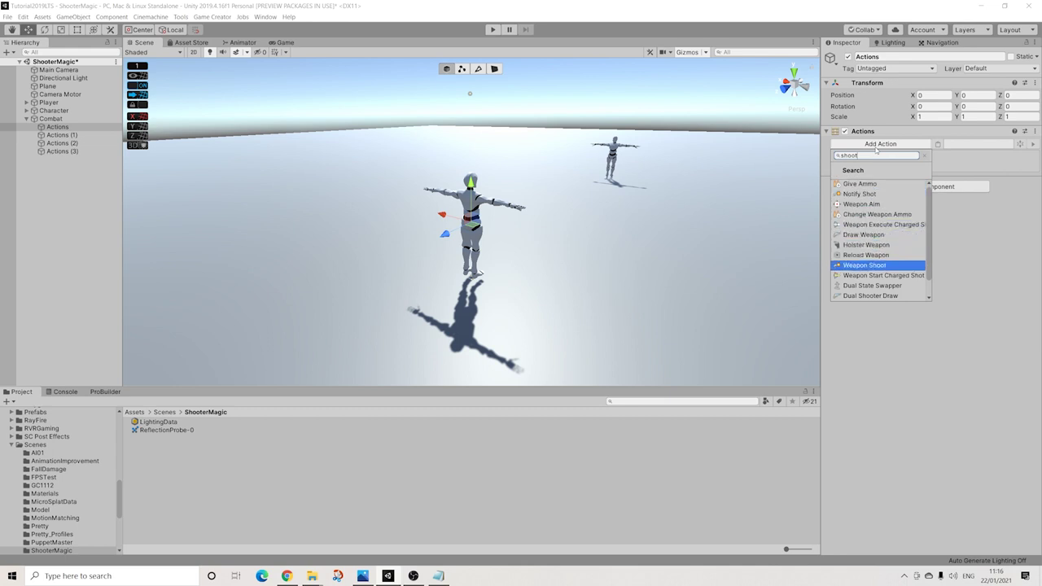
pyautogui.press('Return')
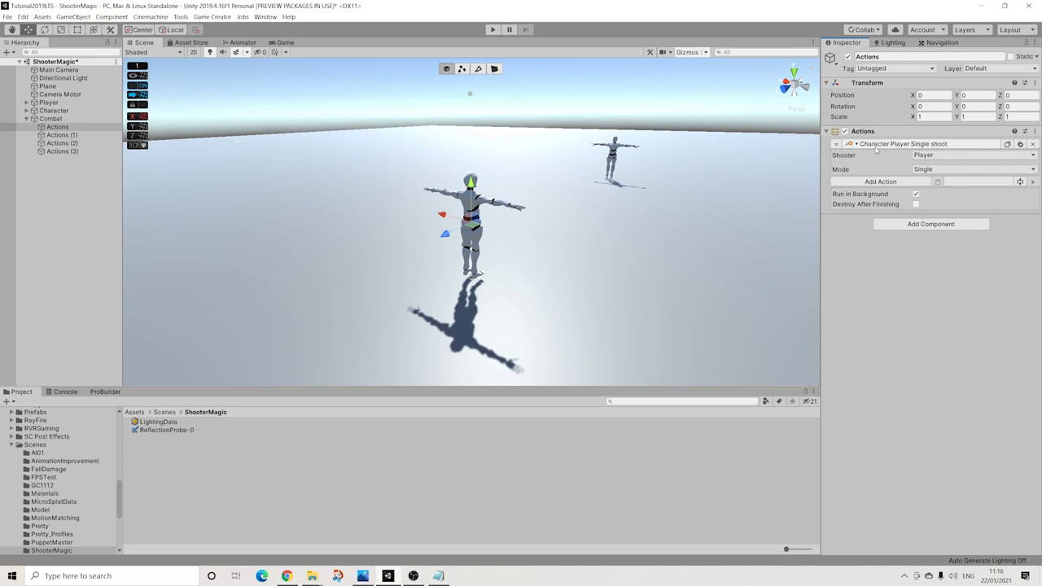
# - Give Actions (1) a Weapon Aim action set to Aim Camera Direction
pyautogui.click(61, 135)
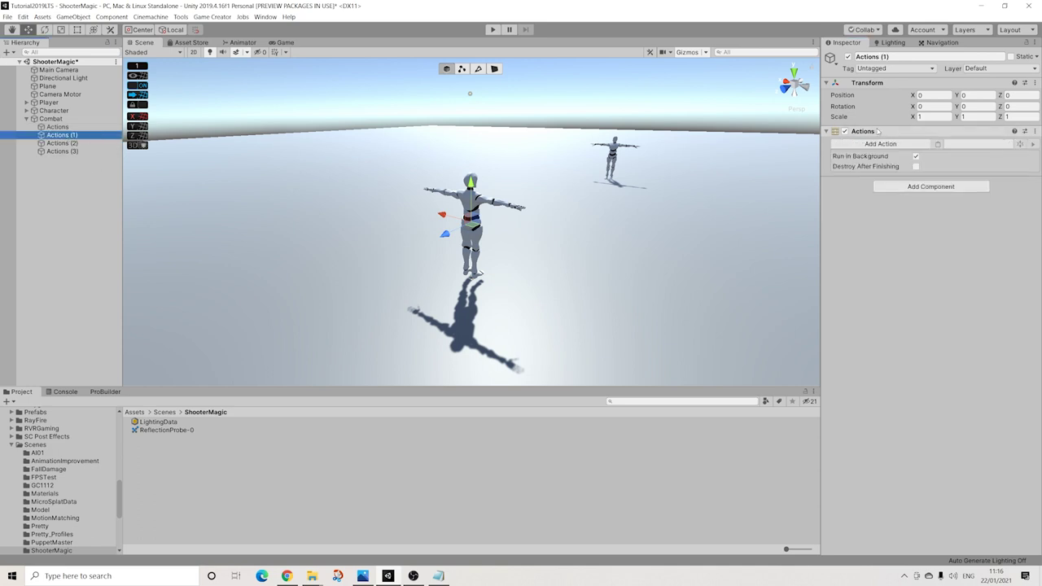
pyautogui.click(863, 147)
pyautogui.write('a')
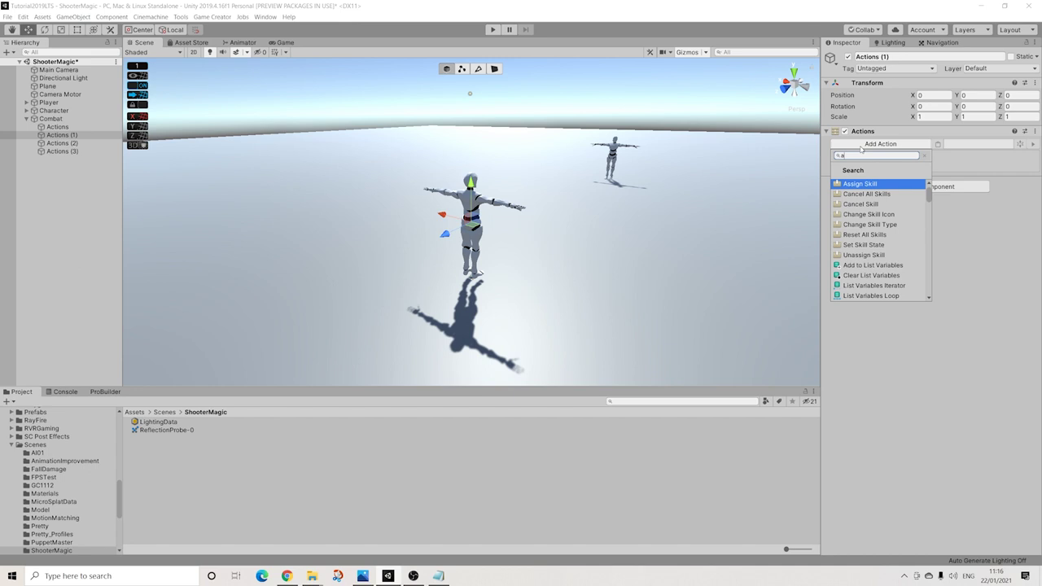
pyautogui.write('im')
pyautogui.click(861, 184)
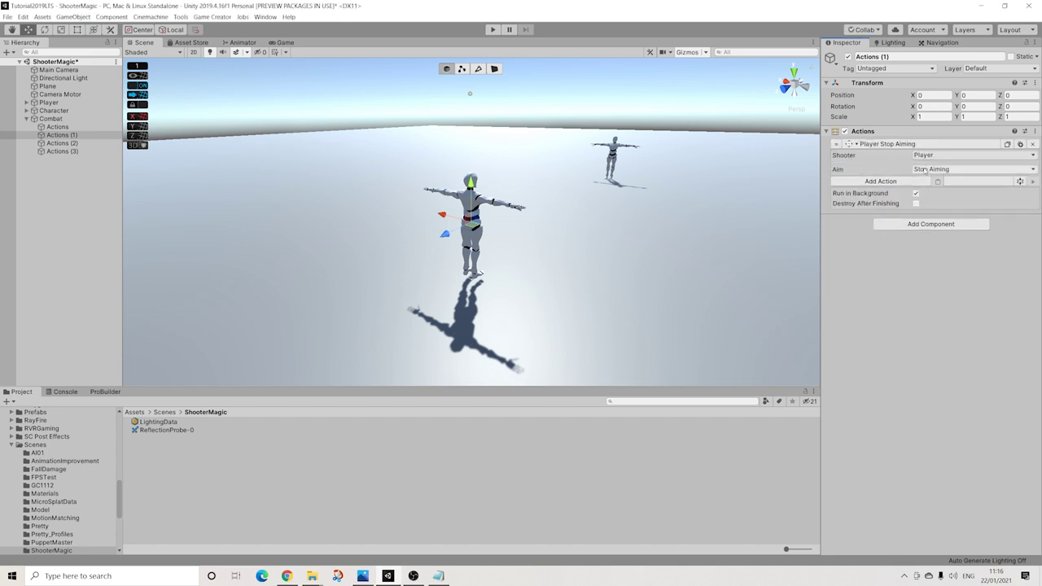
pyautogui.click(945, 169)
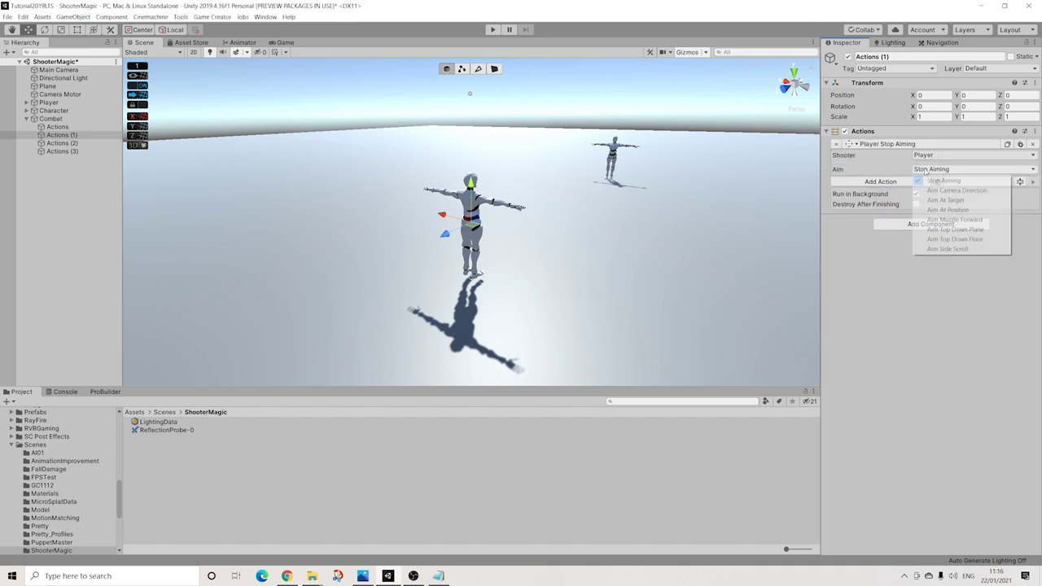
pyautogui.click(956, 191)
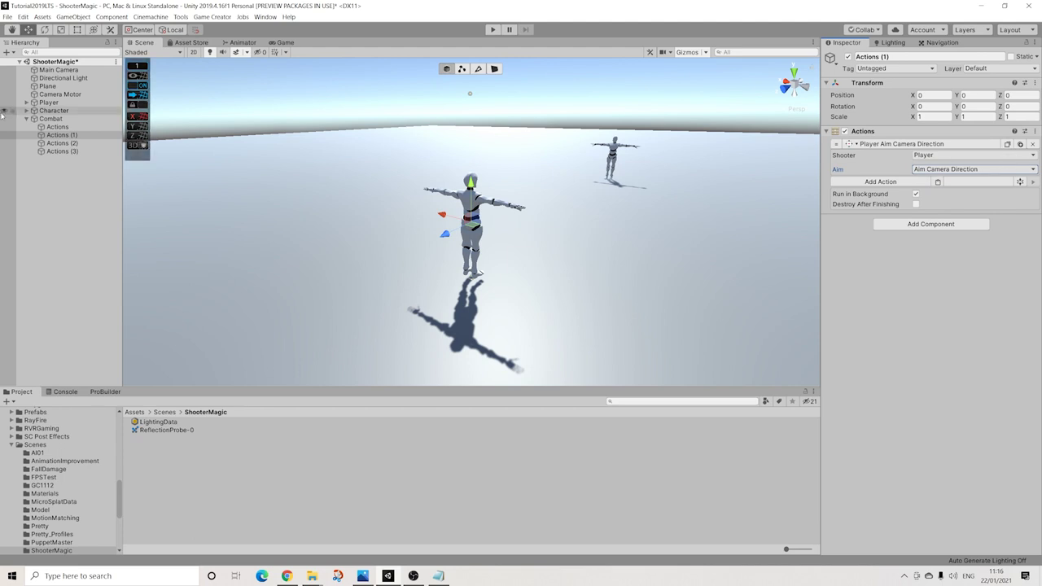
# - Paste the aim action into Actions (2) and switch it to Stop Aiming
pyautogui.click(59, 142)
pyautogui.click(939, 144)
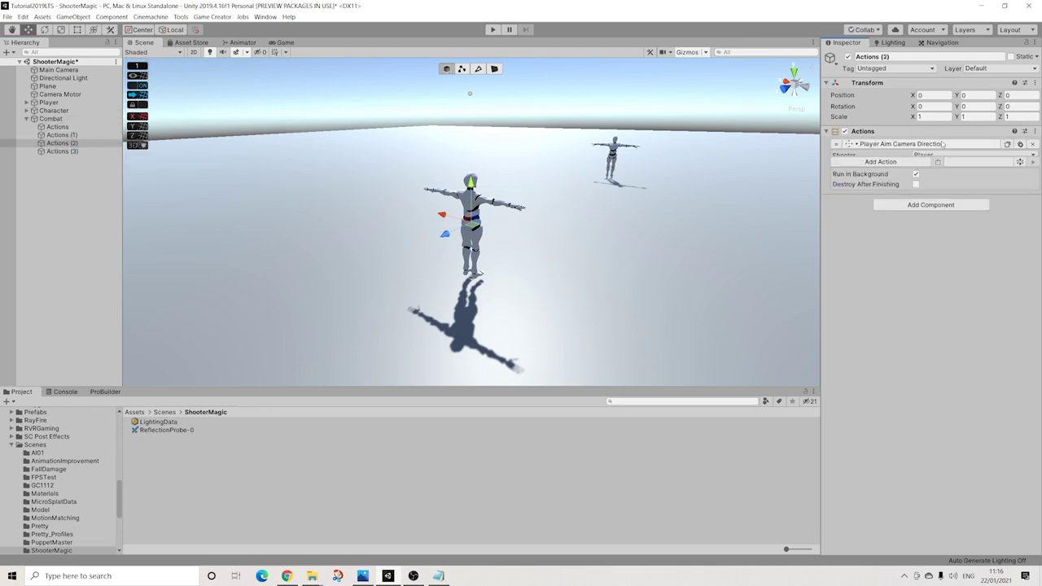
pyautogui.click(928, 169)
pyautogui.click(928, 177)
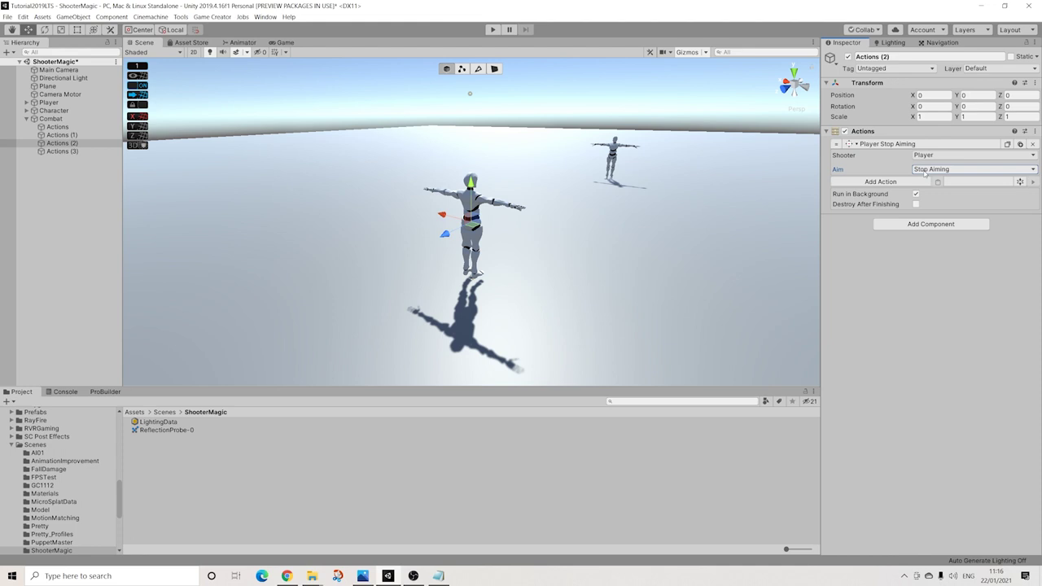
# - Add a Draw Weapon action to Actions (3), then reselect Combat
pyautogui.click(62, 151)
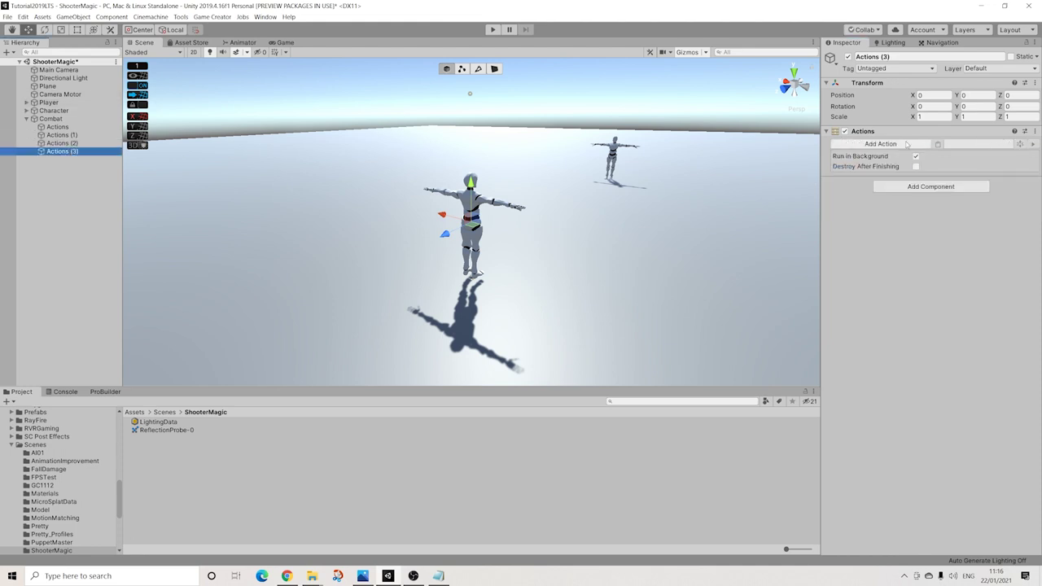
pyautogui.click(907, 144)
pyautogui.write('dra')
pyautogui.click(865, 184)
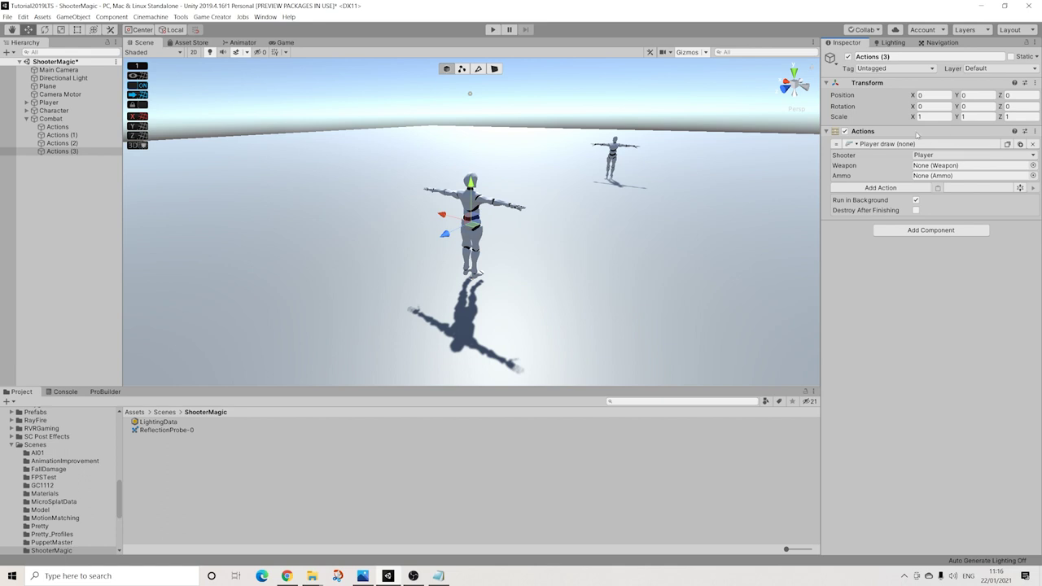
pyautogui.click(52, 119)
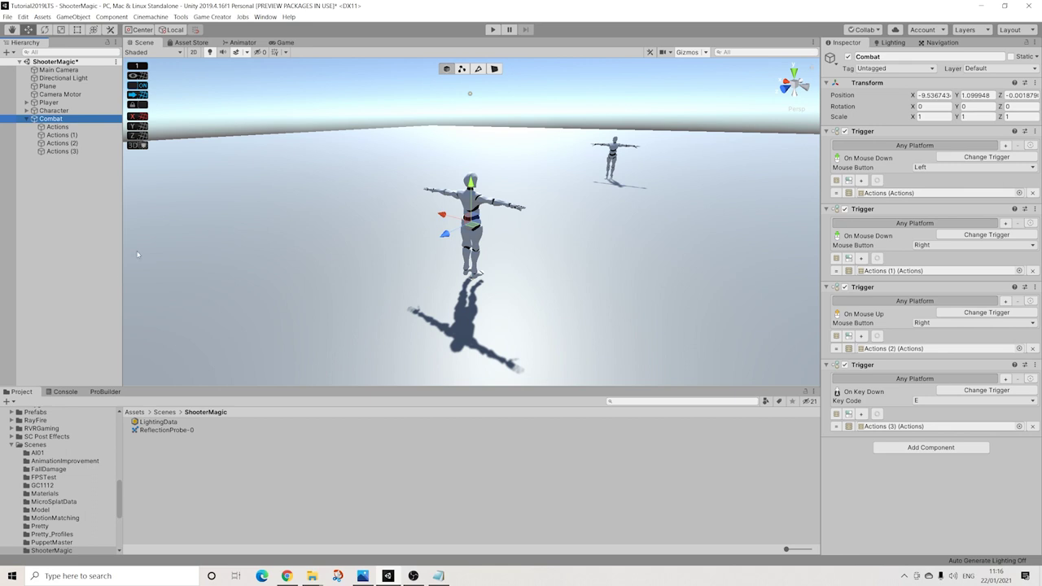
# - In the ShooterMagic scenes folder, create a Shooter Weapon asset named Magic
pyautogui.click(164, 412)
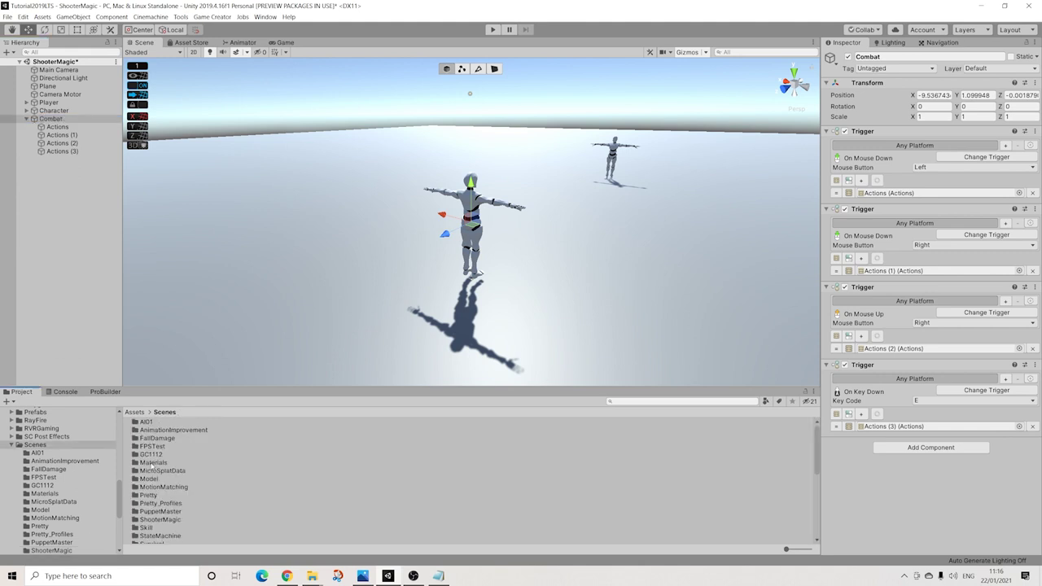
pyautogui.doubleClick(159, 520)
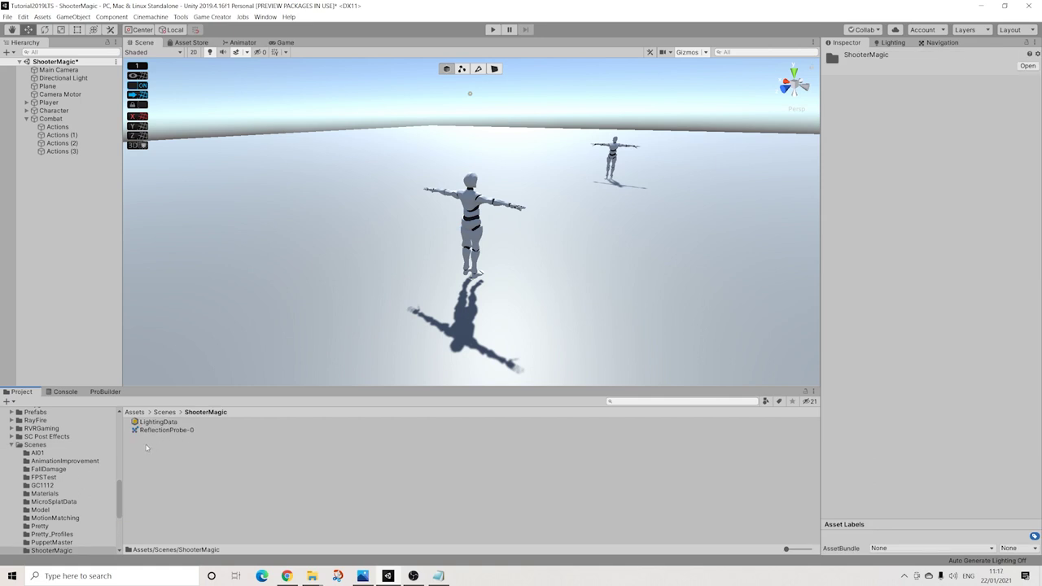
pyautogui.rightClick(147, 446)
pyautogui.moveTo(221, 208)
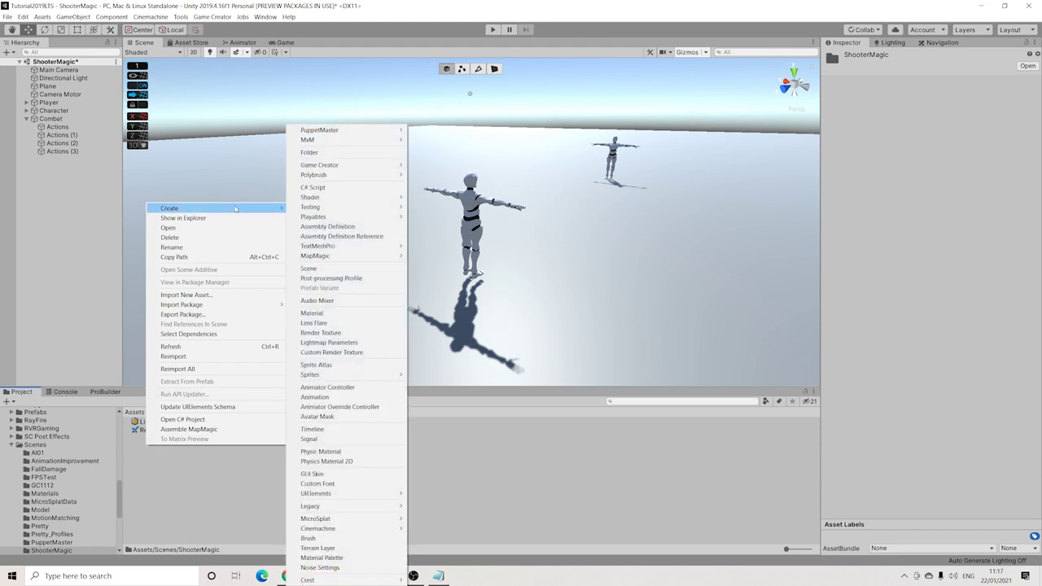
pyautogui.moveTo(400, 166)
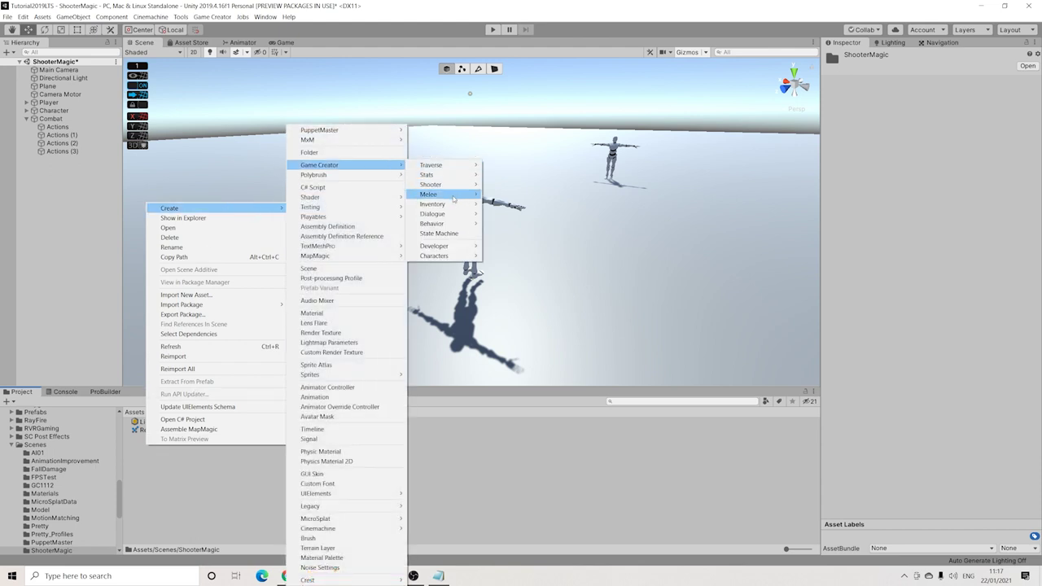
pyautogui.moveTo(468, 187)
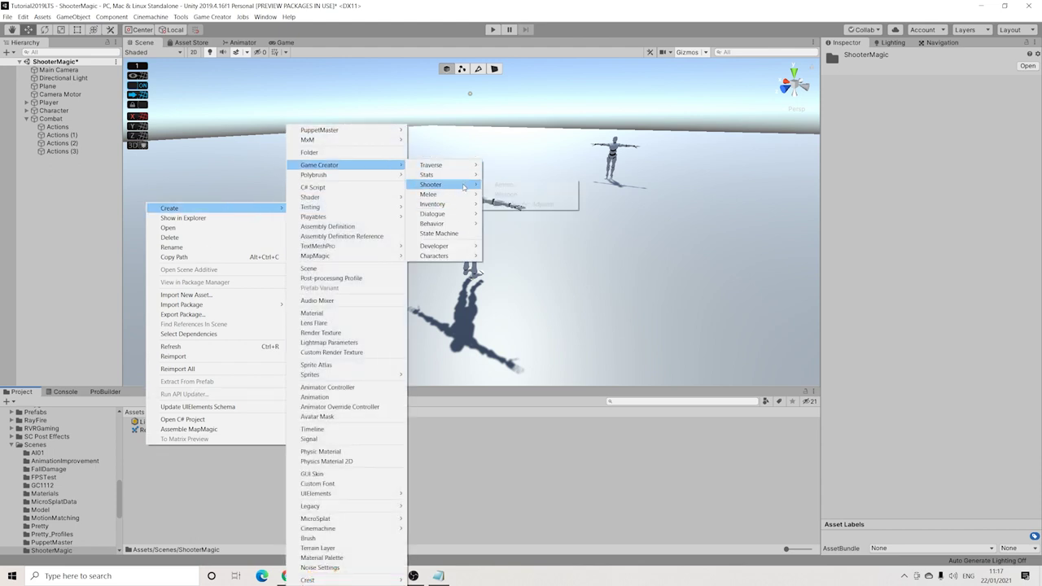
pyautogui.click(505, 194)
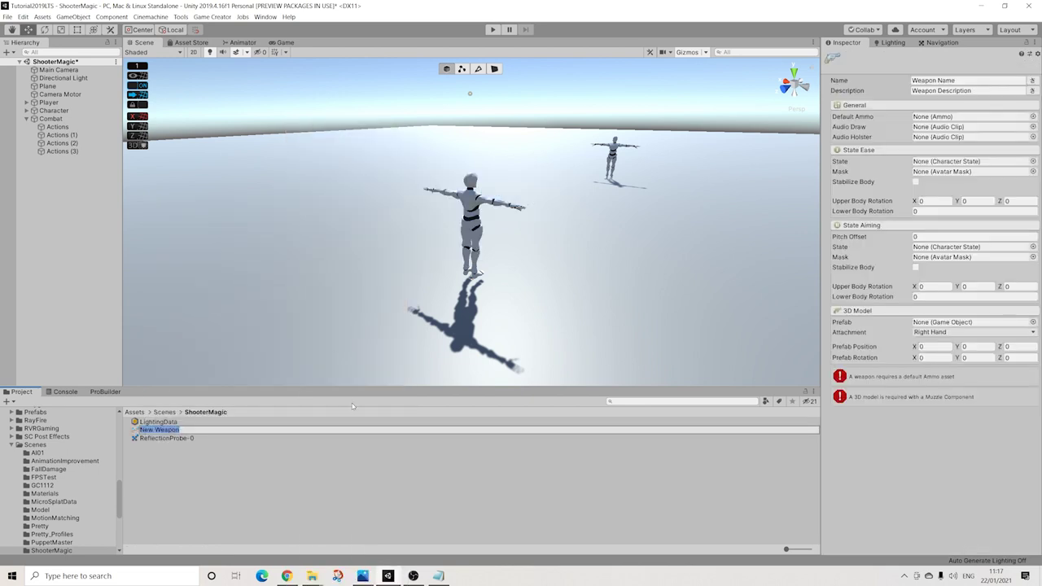
pyautogui.write('Magic')
pyautogui.press('Return')
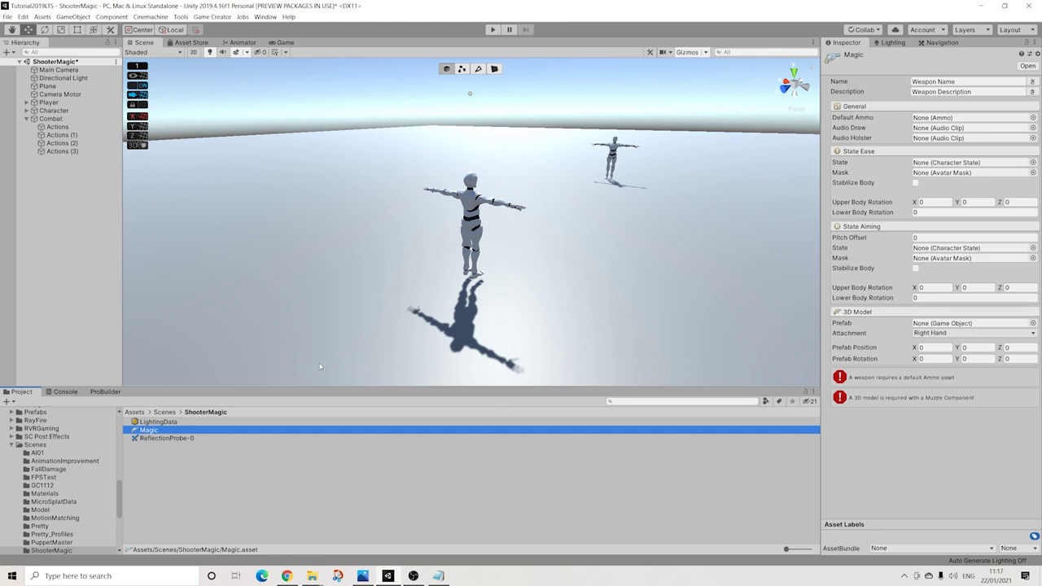
# - Create a Shooter Ammo asset named FireballShooter in the ShooterMagic folder
pyautogui.rightClick(140, 460)
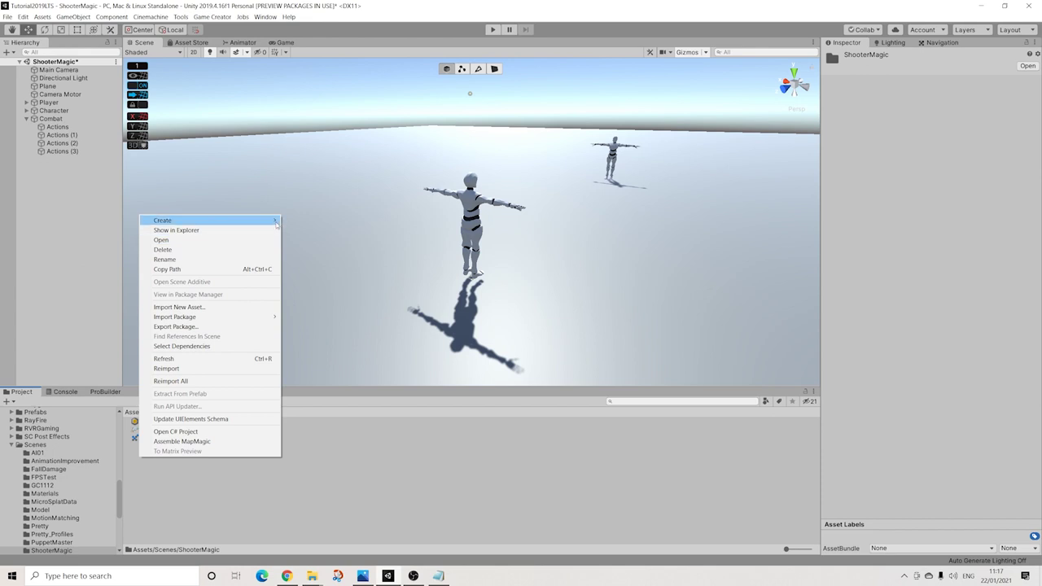
pyautogui.moveTo(271, 219)
pyautogui.moveTo(342, 165)
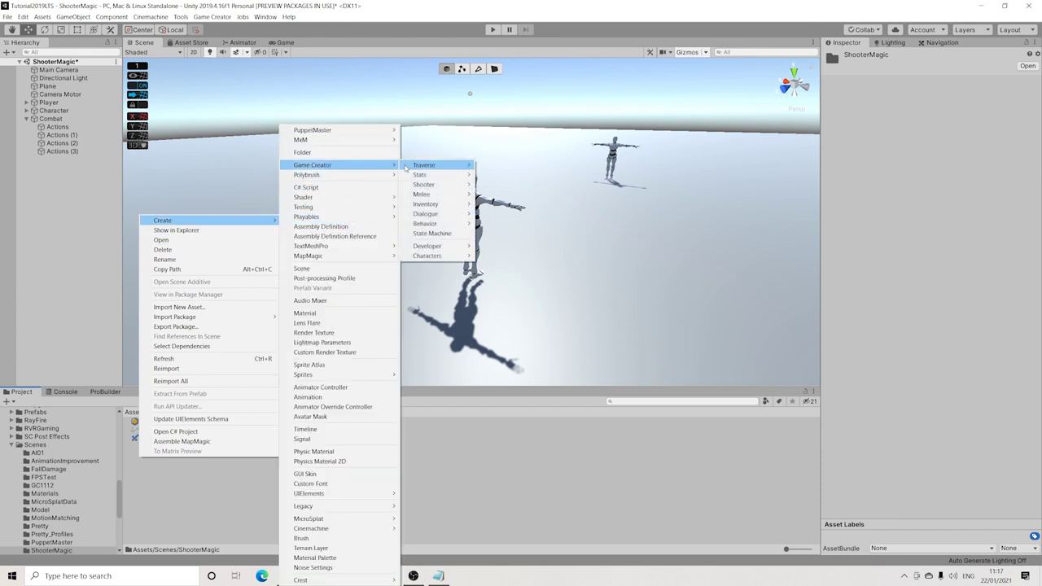
pyautogui.moveTo(462, 187)
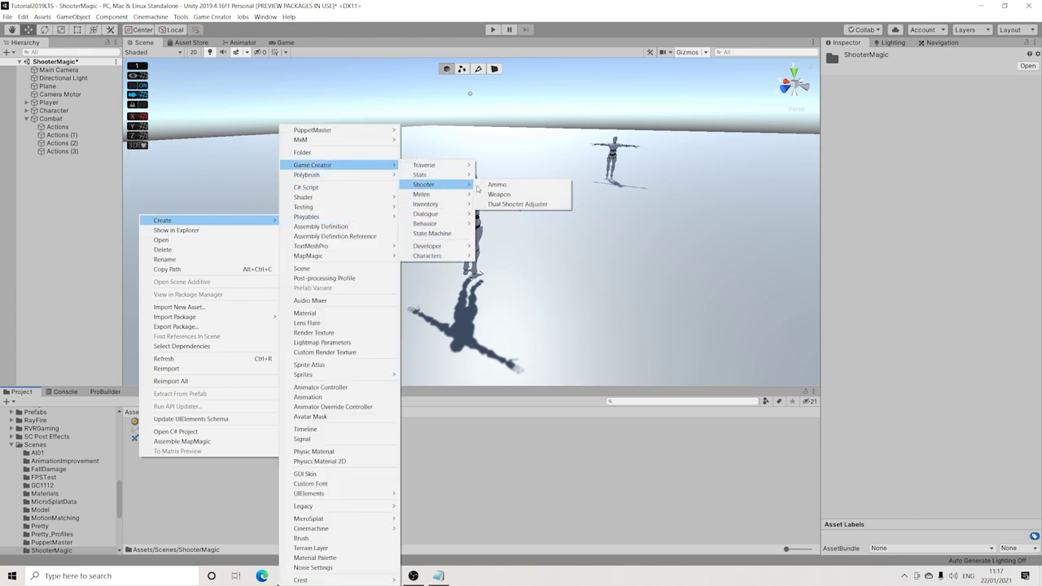
pyautogui.click(496, 185)
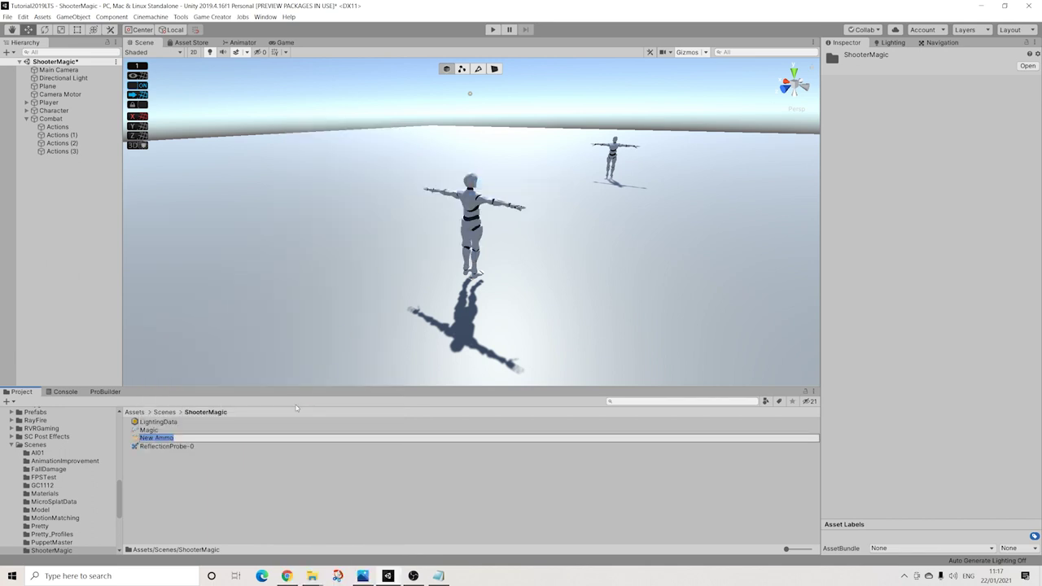
pyautogui.write('Fireball')
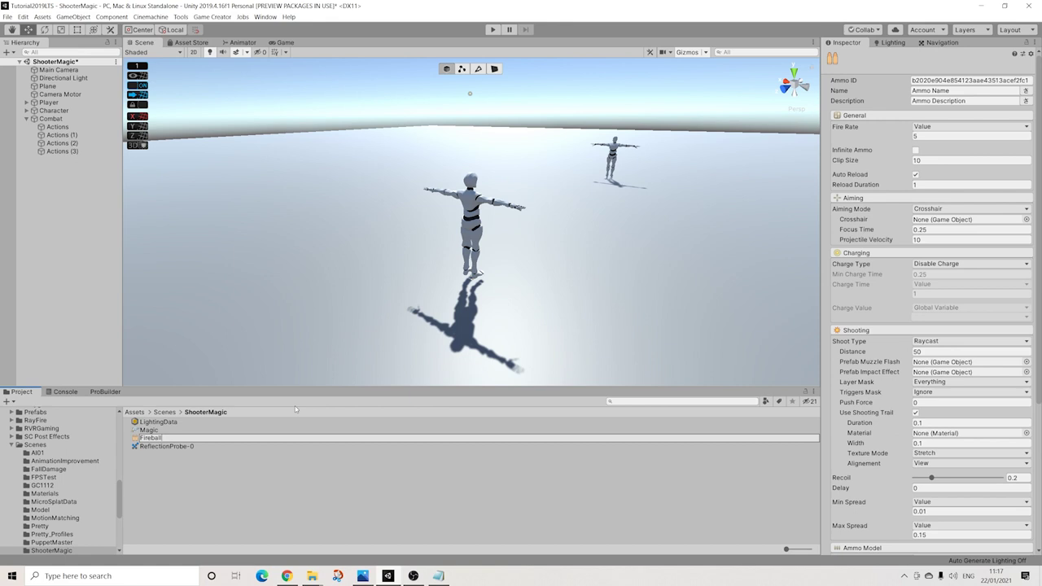
pyautogui.write('Soot')
pyautogui.write('hooter')
pyautogui.press('Return')
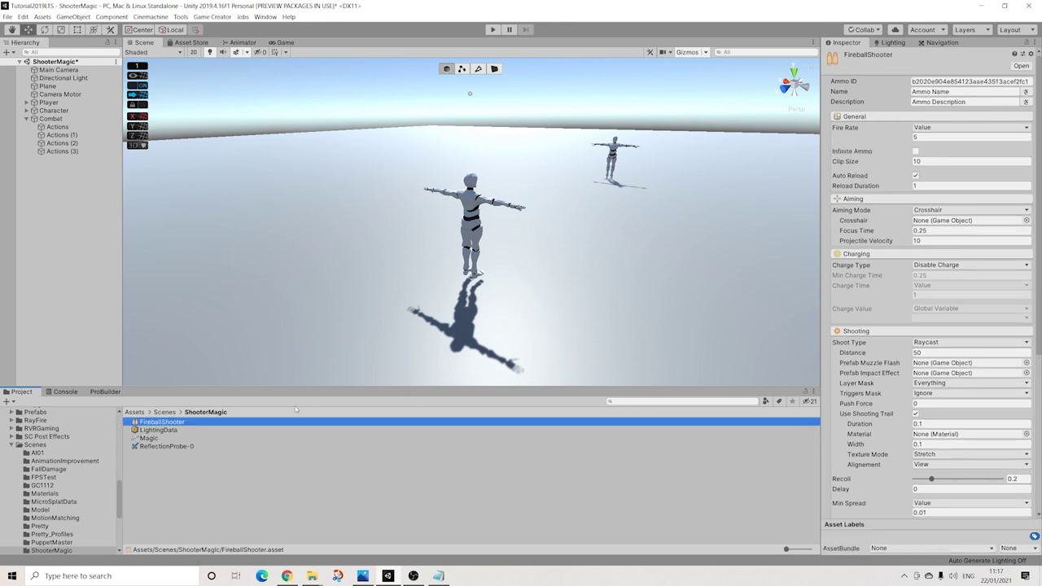
# - Make FireballShooter the Magic weapon's Default Ammo and name the weapon ProjectileMagic
pyautogui.click(152, 439)
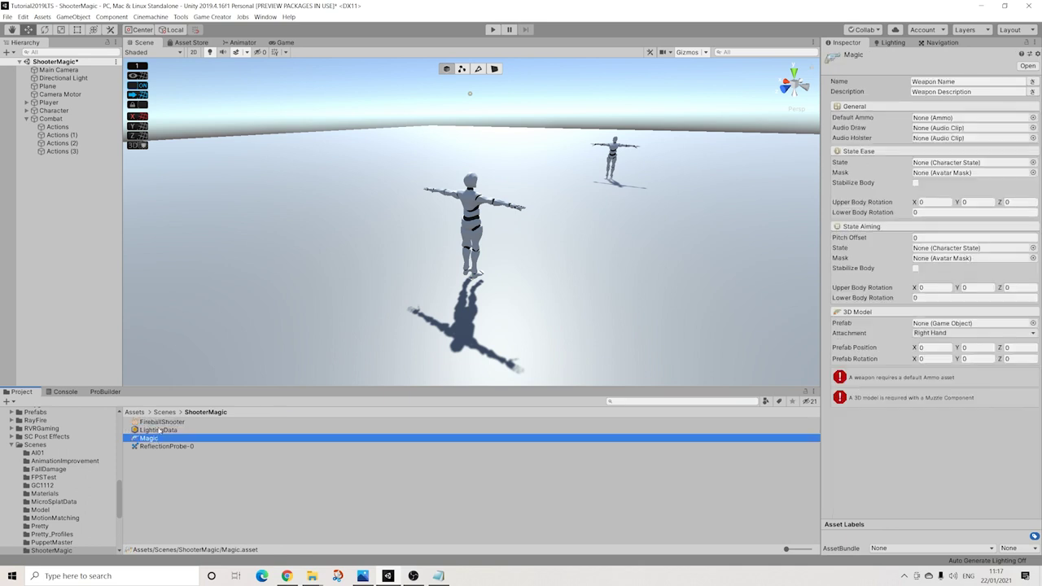
pyautogui.moveTo(163, 425); pyautogui.dragTo(955, 115)
pyautogui.click(972, 81)
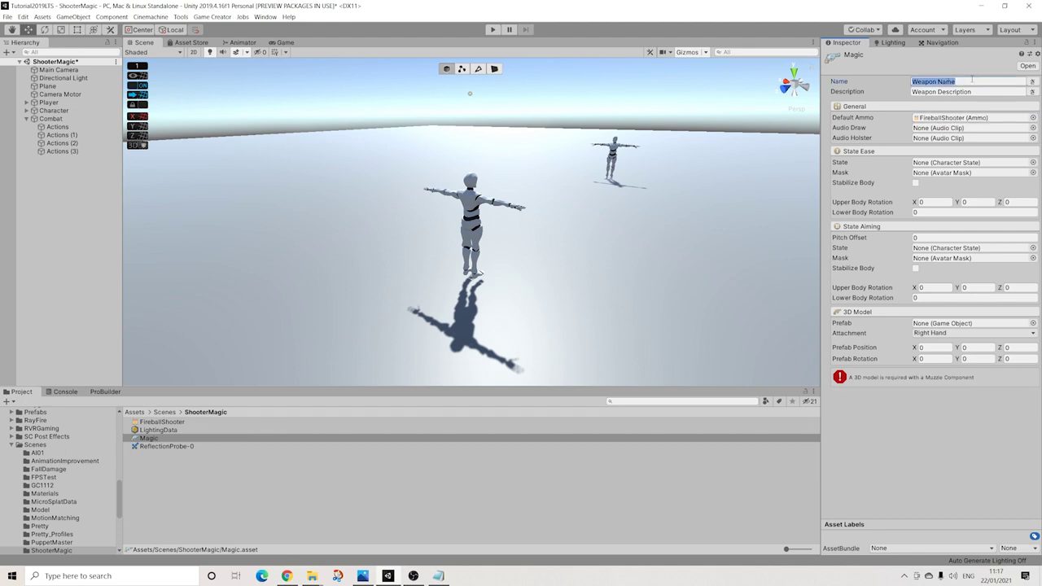
pyautogui.write('ProjectileMagic')
# - Create a Locomotion State asset and rename it MagicIdle
pyautogui.rightClick(165, 458)
pyautogui.moveTo(294, 228)
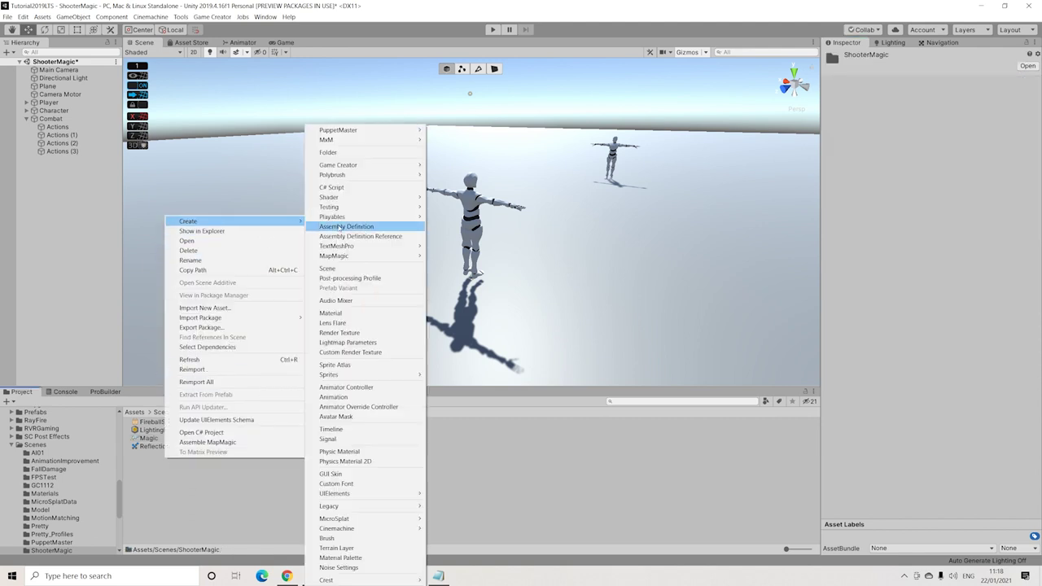
pyautogui.moveTo(358, 165)
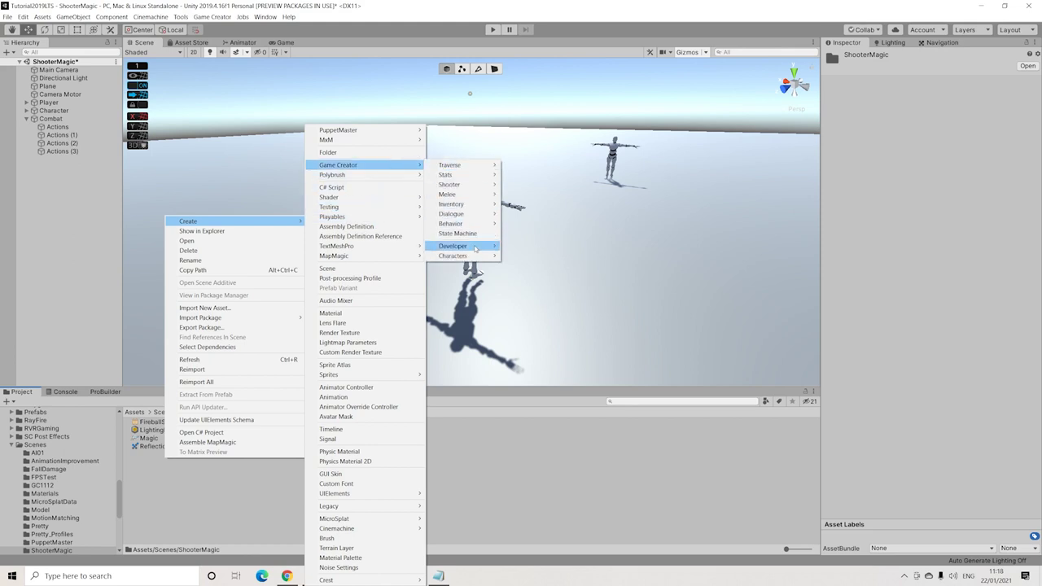
pyautogui.moveTo(464, 257)
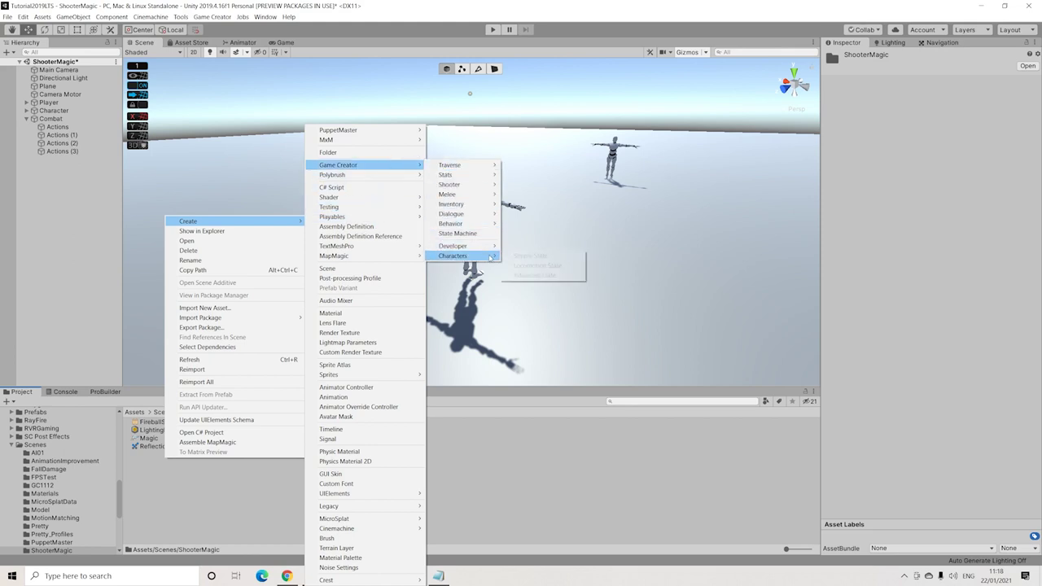
pyautogui.click(536, 266)
pyautogui.press('Return')
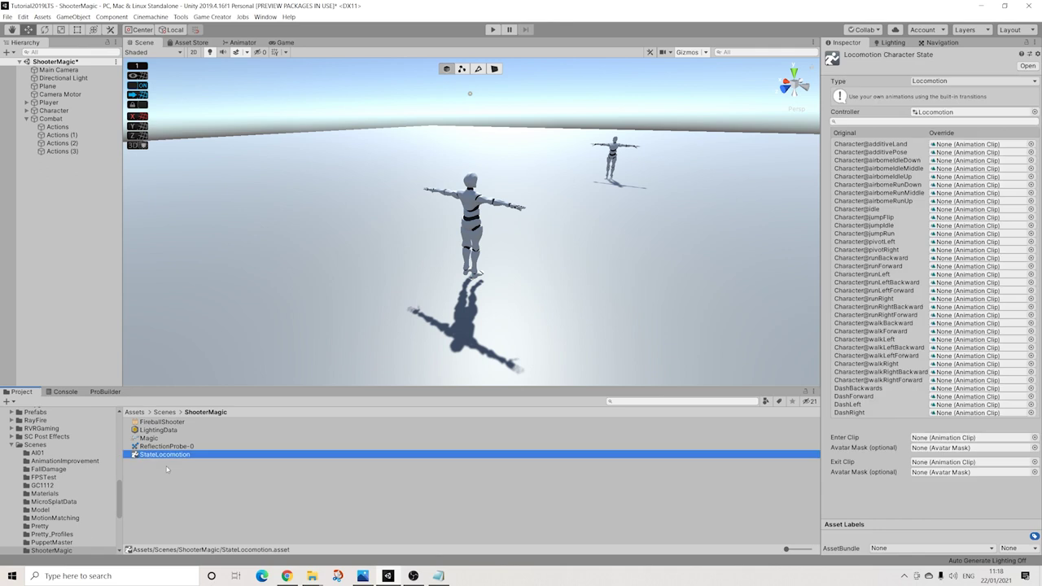
pyautogui.rightClick(171, 456)
pyautogui.click(204, 259)
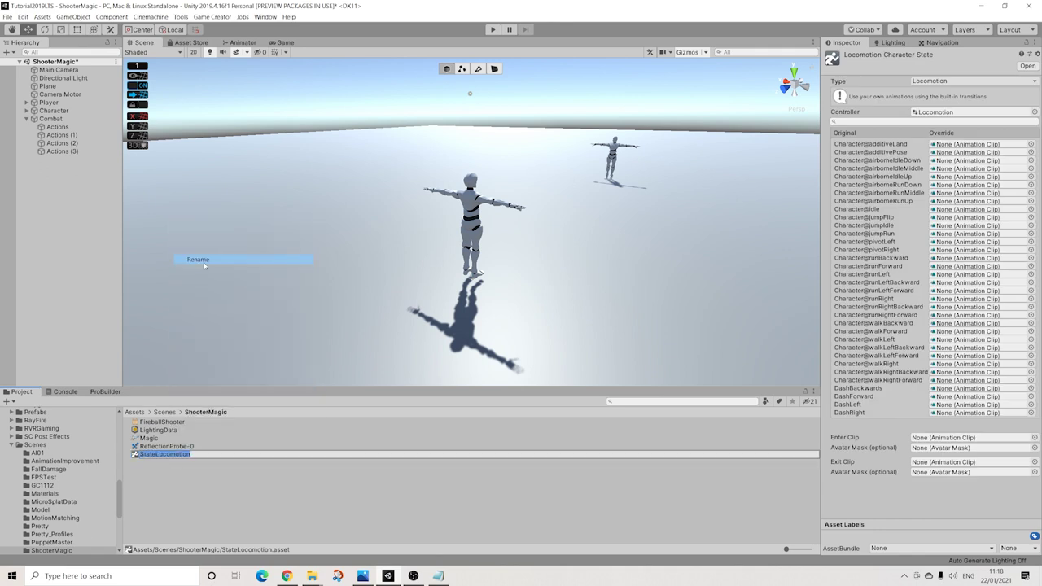
pyautogui.write('ShooterId')
pyautogui.press('BackSpace')
pyautogui.press('BackSpace')
pyautogui.press('BackSpace')
pyautogui.press('BackSpace')
pyautogui.press('BackSpace')
pyautogui.press('BackSpace')
pyautogui.press('BackSpace')
pyautogui.press('BackSpace')
pyautogui.press('BackSpace')
pyautogui.write('Mag')
pyautogui.press('Return')
# - Create a Simple State asset and rename it MagicAim
pyautogui.rightClick(159, 495)
pyautogui.moveTo(269, 260)
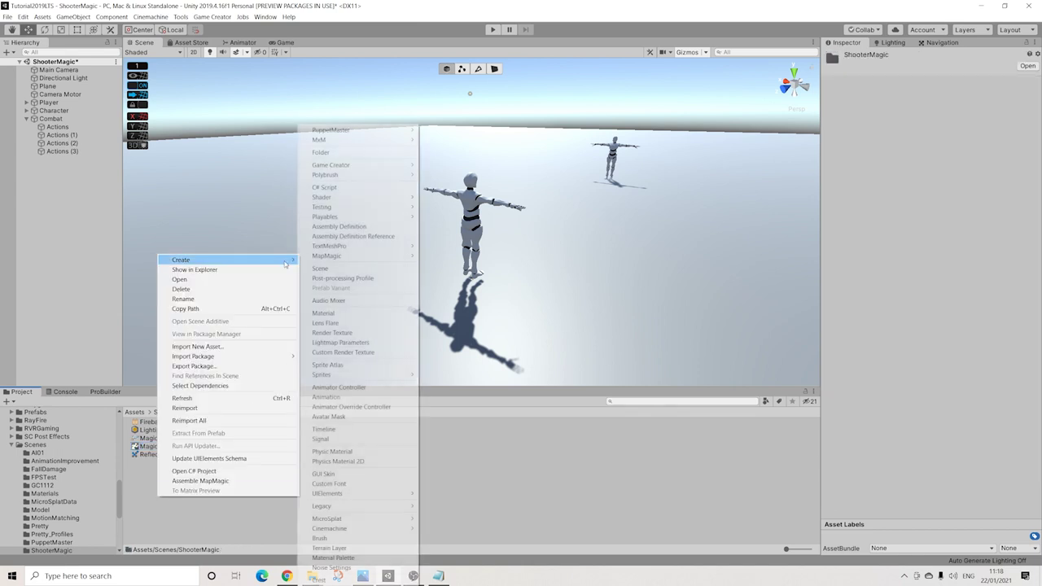
pyautogui.moveTo(416, 167)
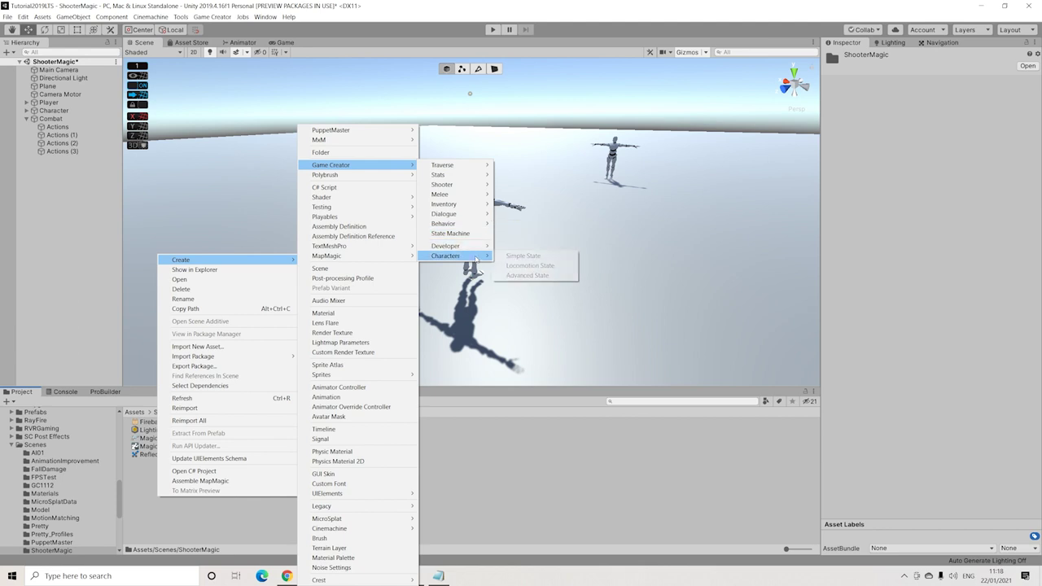
pyautogui.click(513, 255)
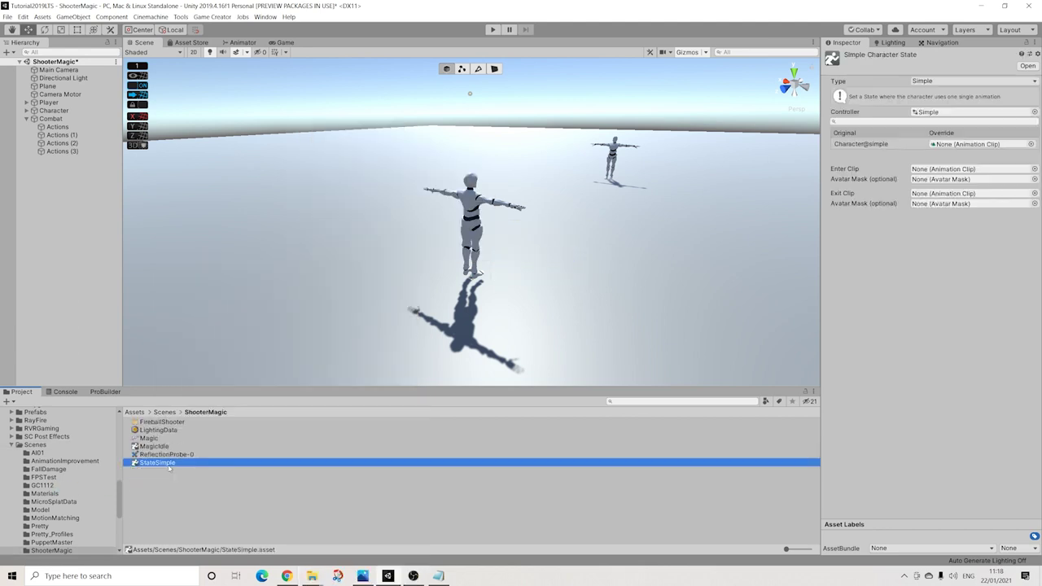
pyautogui.rightClick(169, 464)
pyautogui.click(201, 268)
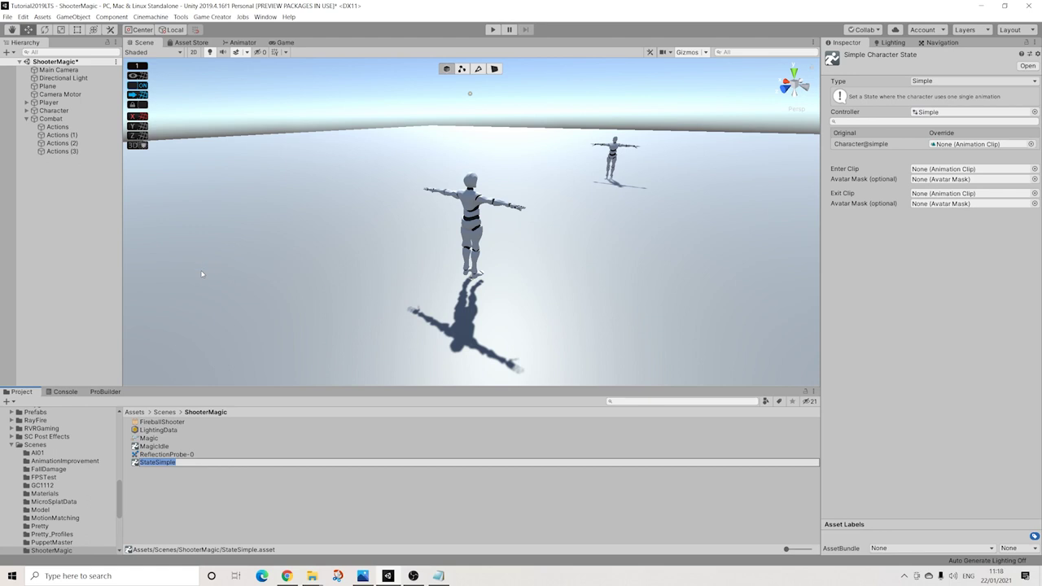
pyautogui.write('MagicAim')
pyautogui.press('Return')
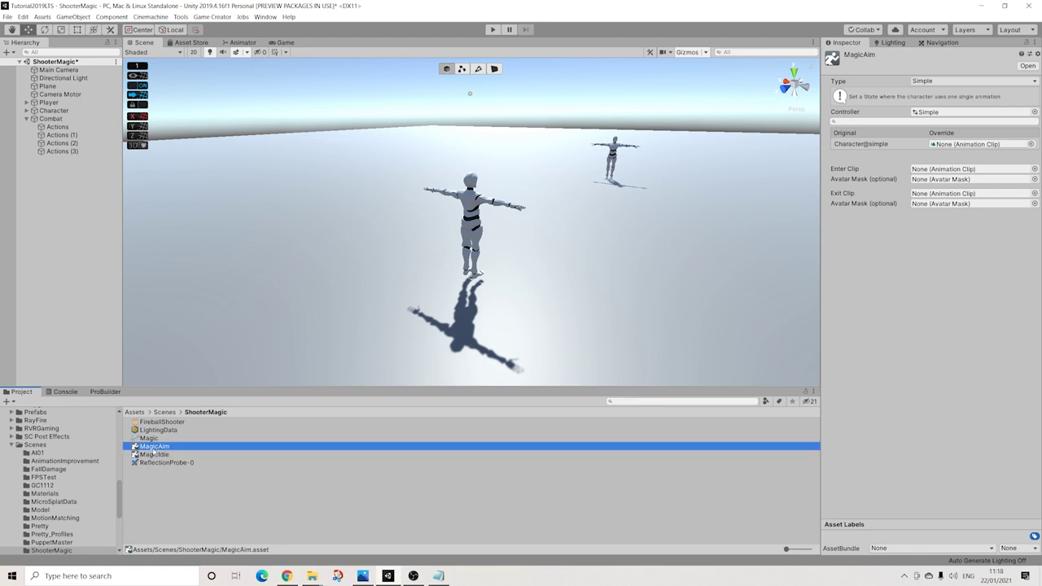
# - Drag MagicIdle into Magic's State Ease slot and MagicAim into State Aiming
pyautogui.click(158, 439)
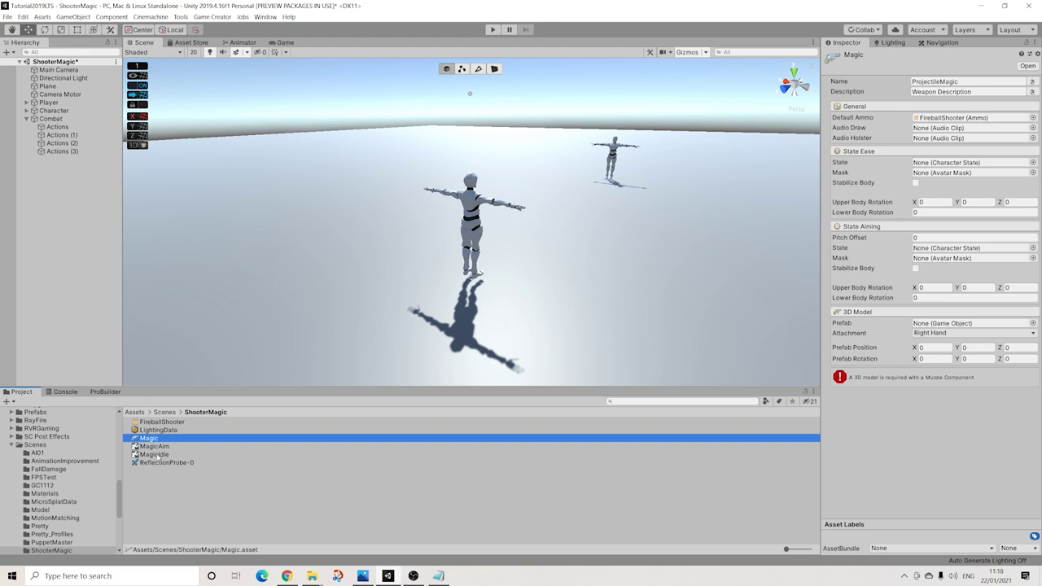
pyautogui.moveTo(155, 455); pyautogui.dragTo(968, 162)
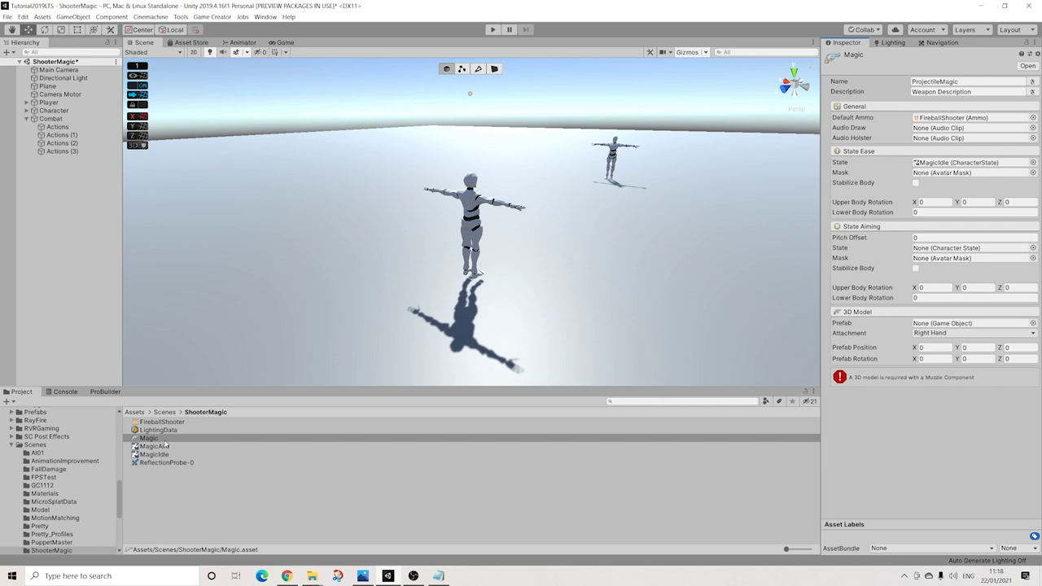
pyautogui.moveTo(162, 448); pyautogui.dragTo(945, 250)
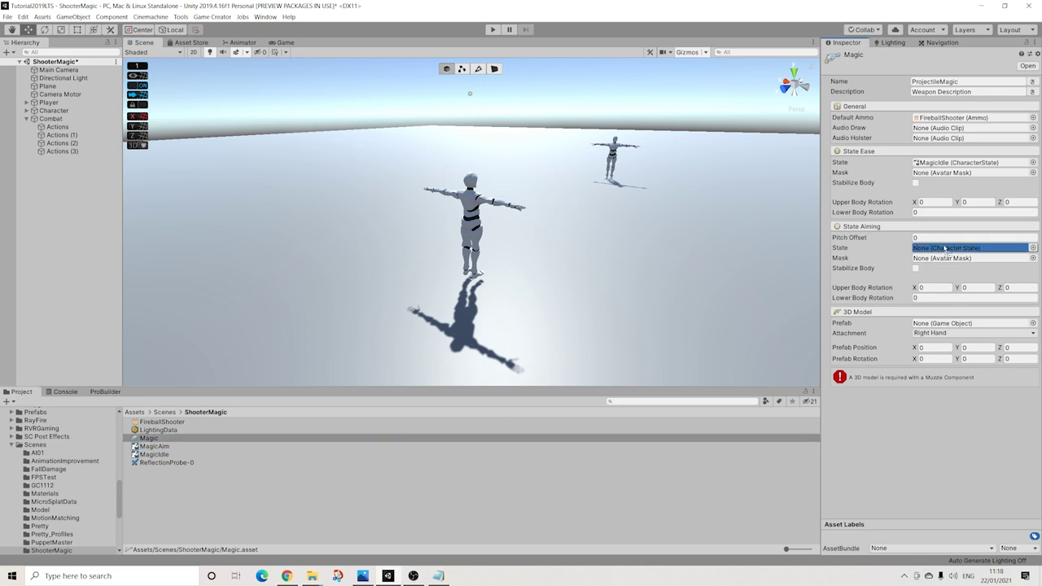
pyautogui.moveTo(945, 249); pyautogui.dragTo(947, 251)
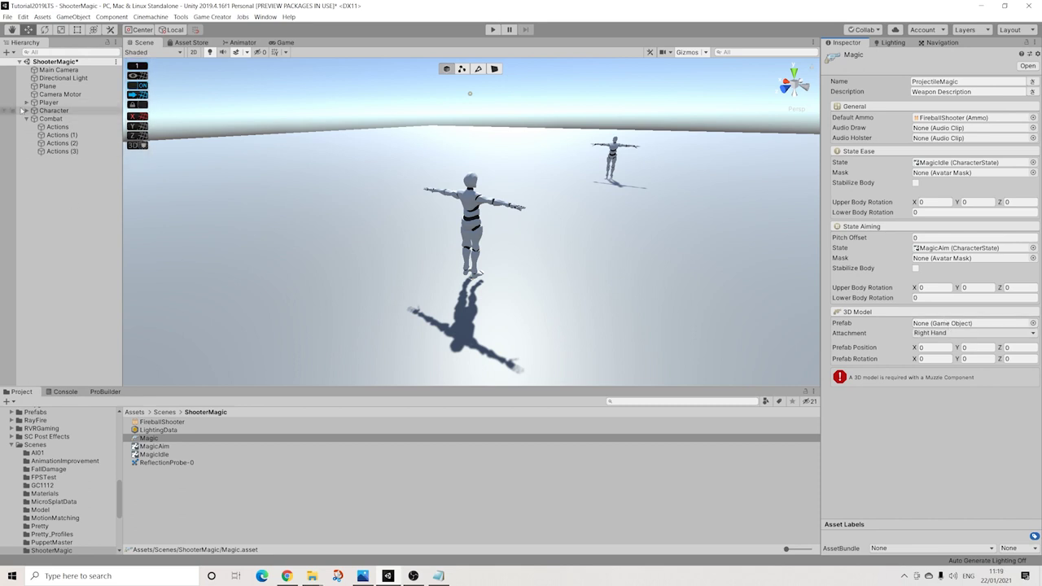
pyautogui.click(26, 119)
pyautogui.rightClick(51, 140)
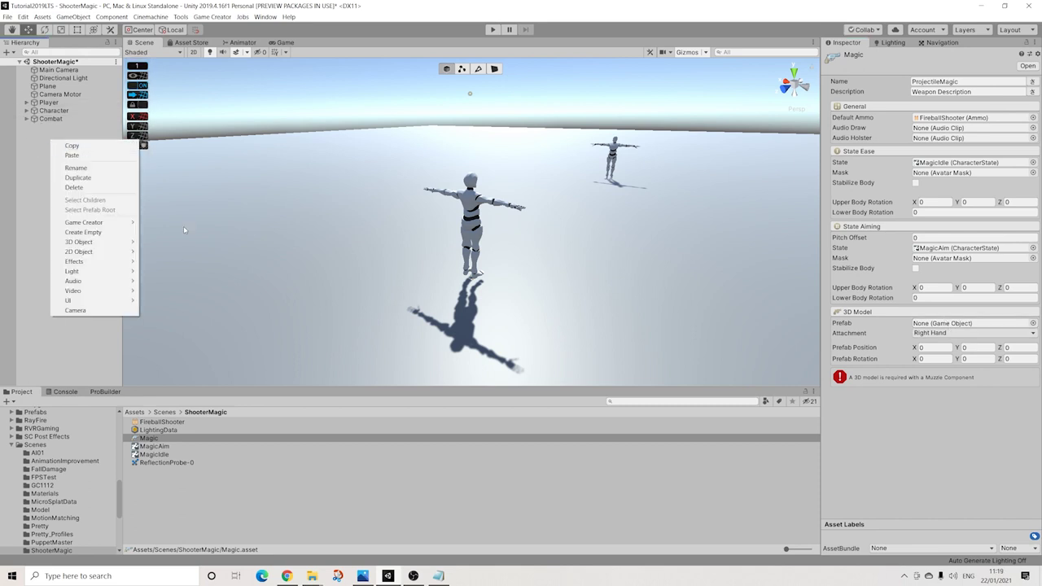
# - Add a sphere to the scene and name it FireballBullet
pyautogui.moveTo(119, 226)
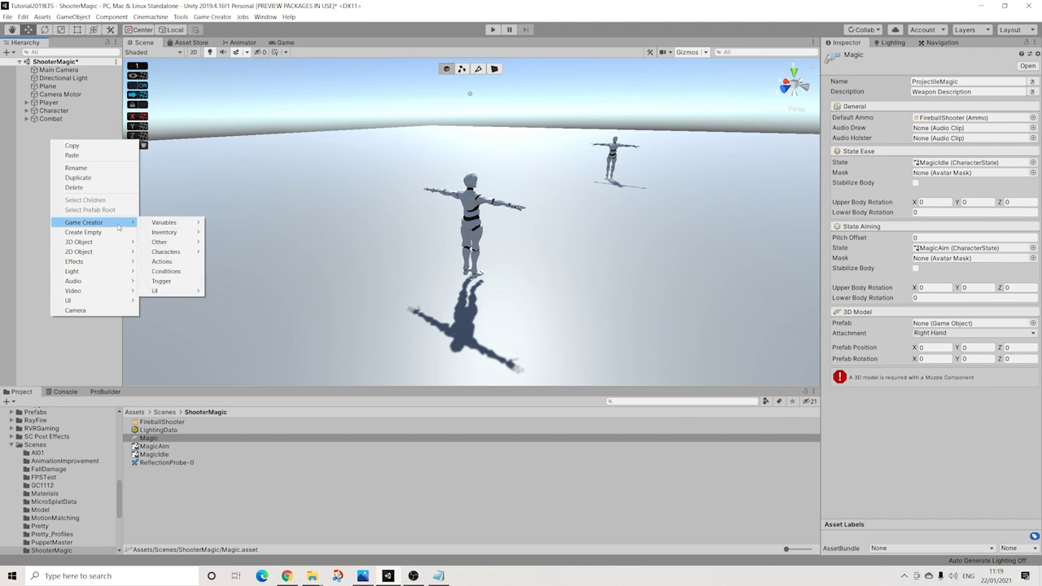
pyautogui.moveTo(130, 244)
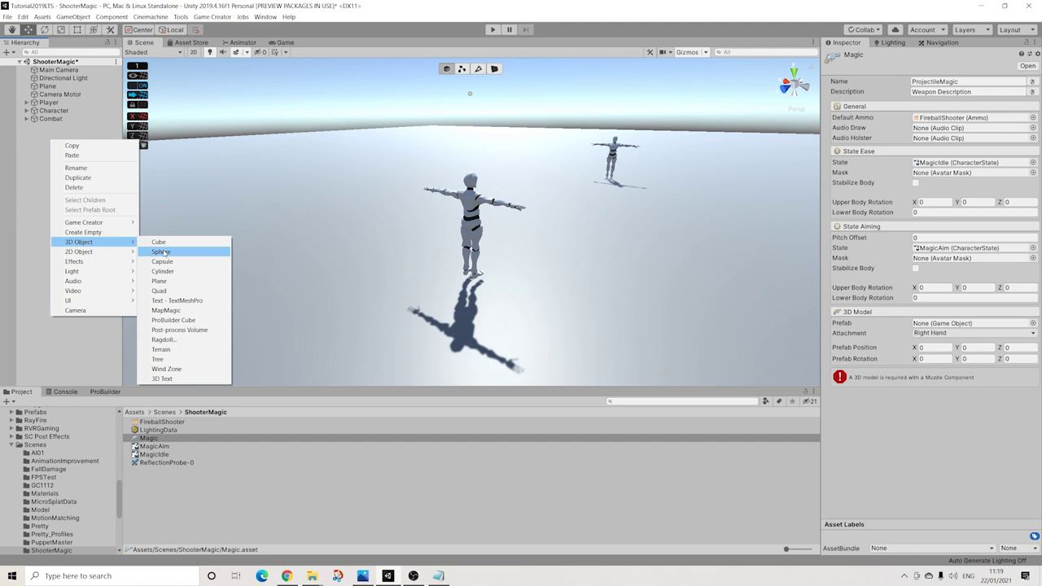
pyautogui.click(162, 254)
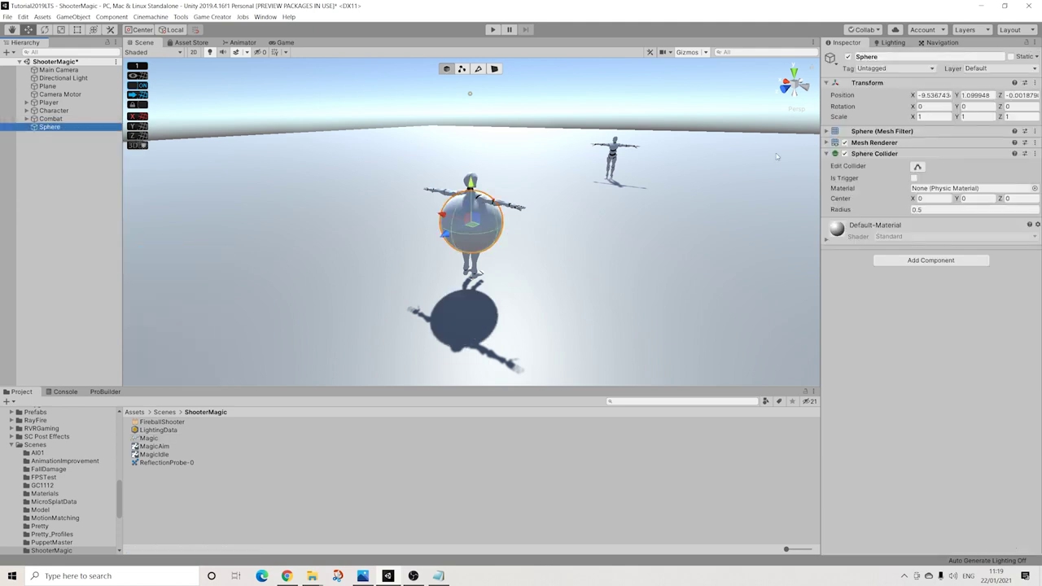
pyautogui.click(875, 55)
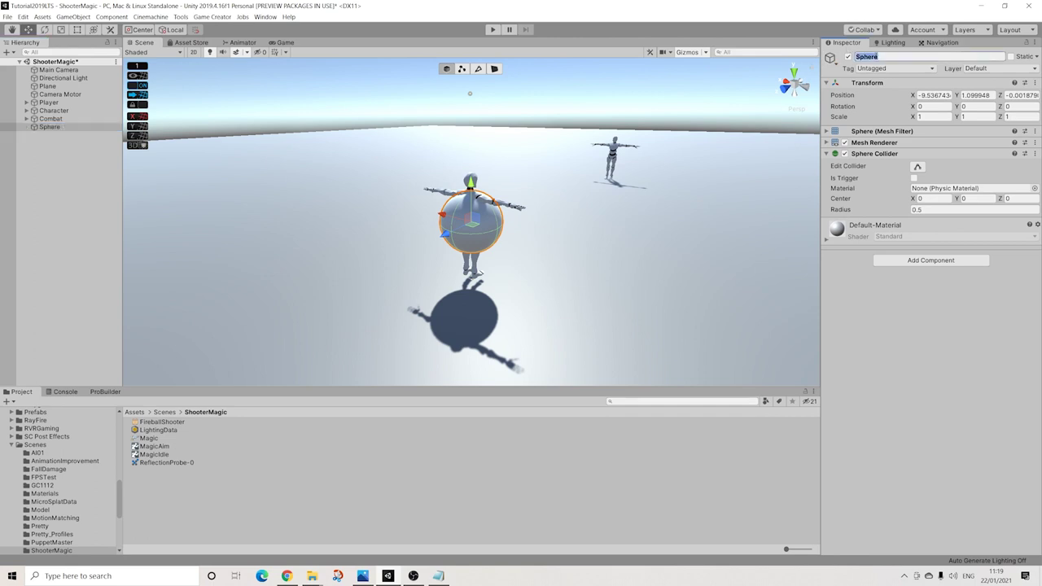
pyautogui.write('FireballBullet')
pyautogui.press('Return')
# - Scale FireballBullet to 0.1 on X, Y and Z, then delete it from the scene
pyautogui.click(935, 116)
pyautogui.write('0.1')
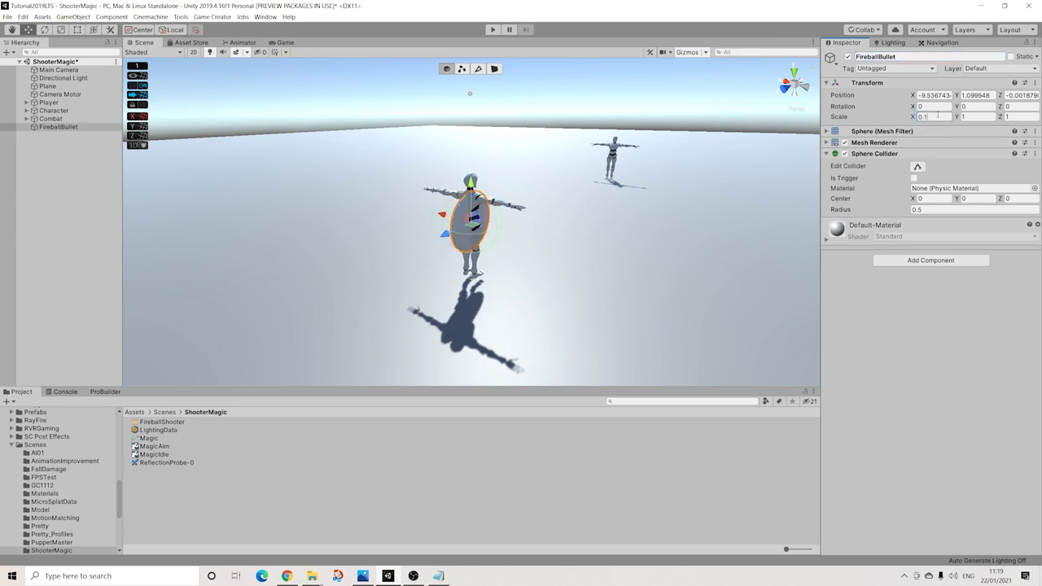
pyautogui.press('Tab')
pyautogui.write('0.1')
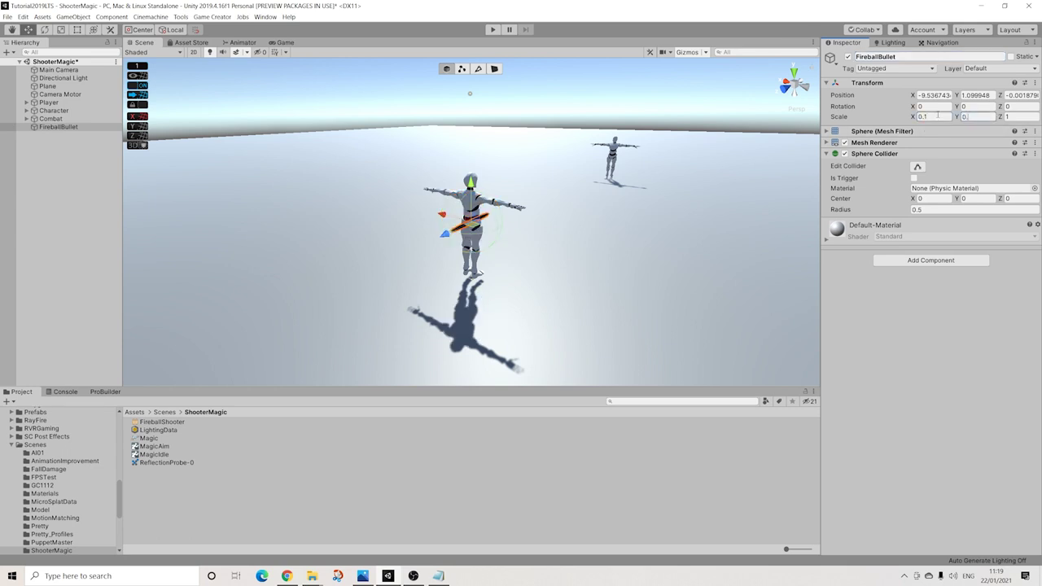
pyautogui.press('Tab')
pyautogui.write('0.')
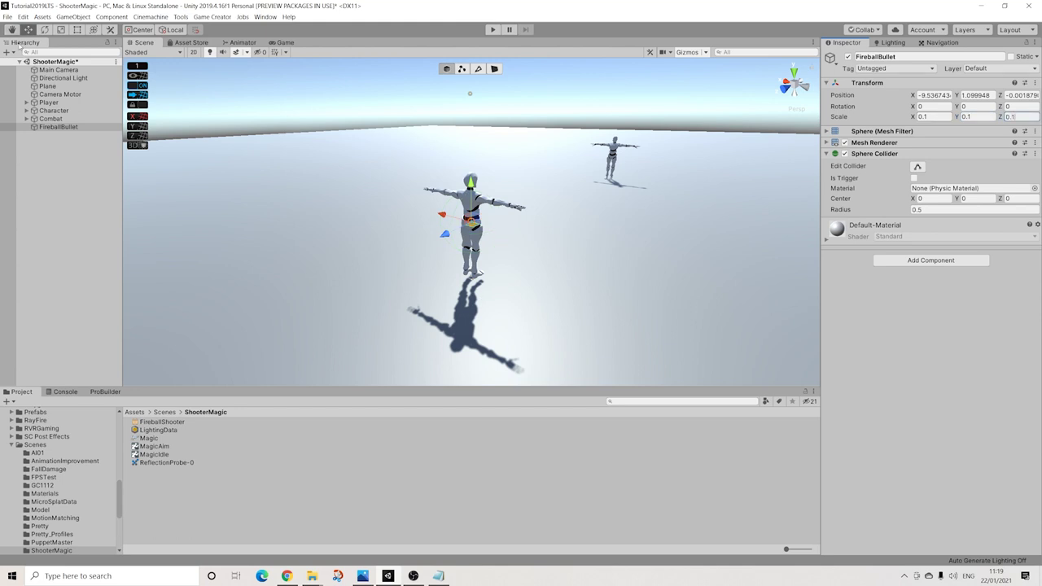
pyautogui.write('1')
pyautogui.press('Return')
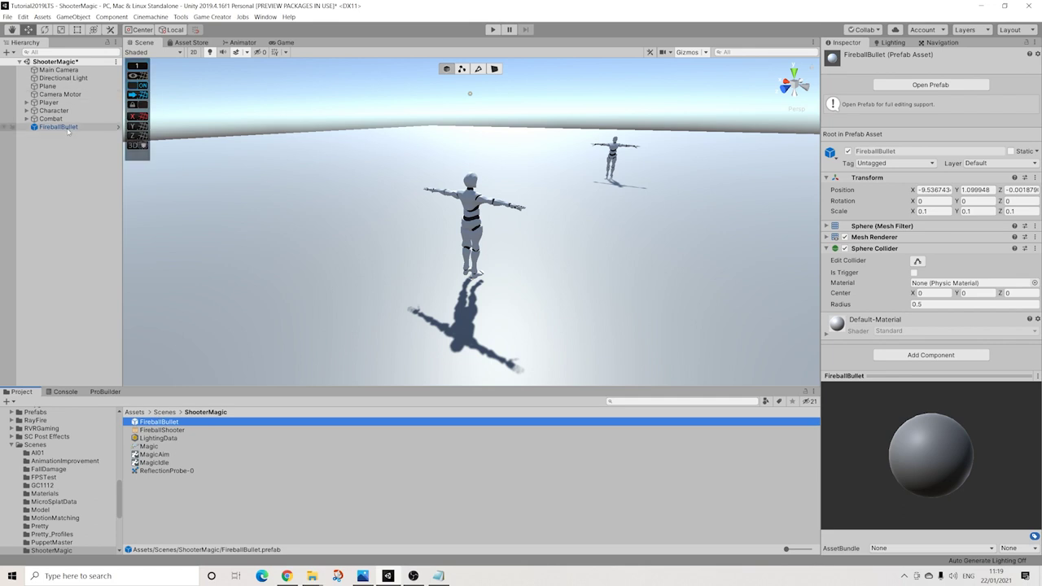
pyautogui.click(67, 128)
pyautogui.press('Delete')
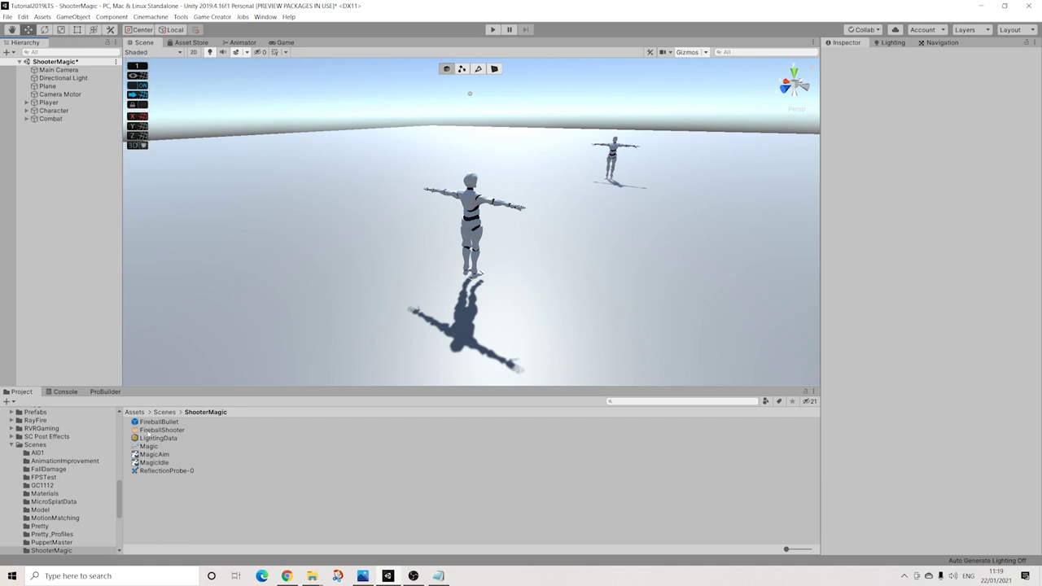
# - Select FireballShooter, then the Magic weapon, and try dropping FireballBullet into its model Prefab field
pyautogui.click(163, 430)
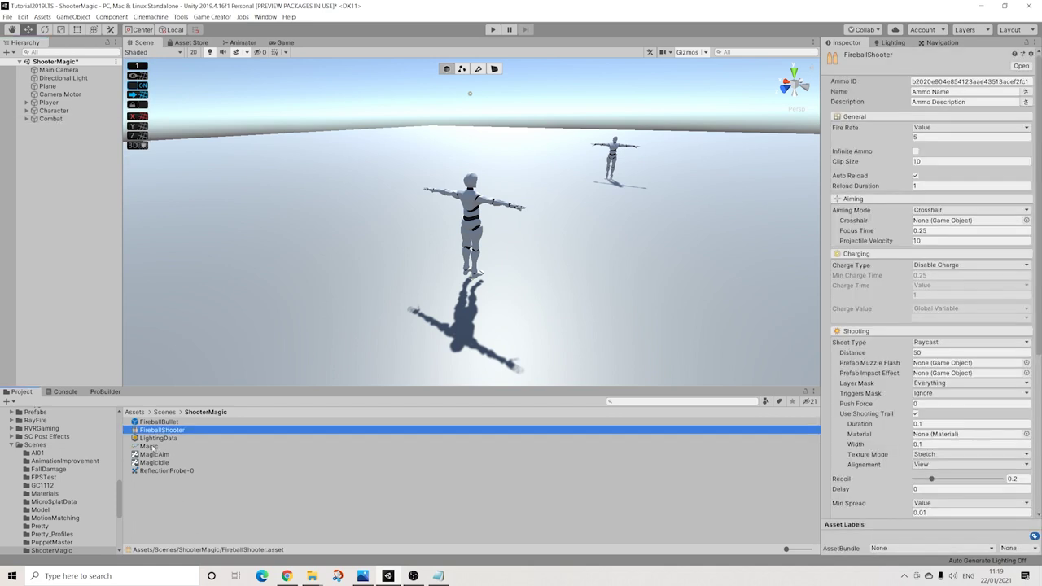
pyautogui.click(149, 447)
pyautogui.click(166, 422)
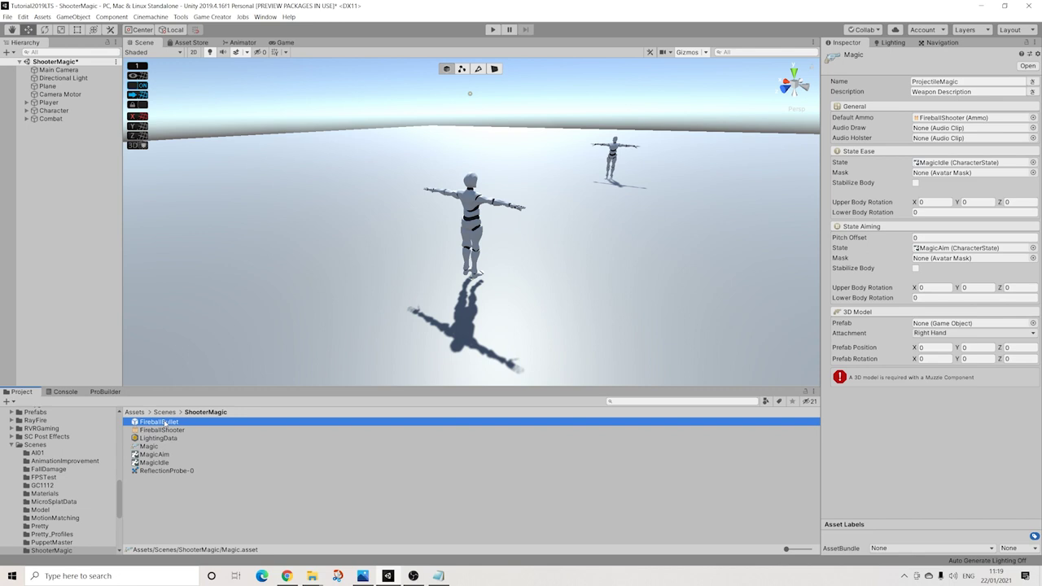
pyautogui.moveTo(165, 423); pyautogui.dragTo(215, 402)
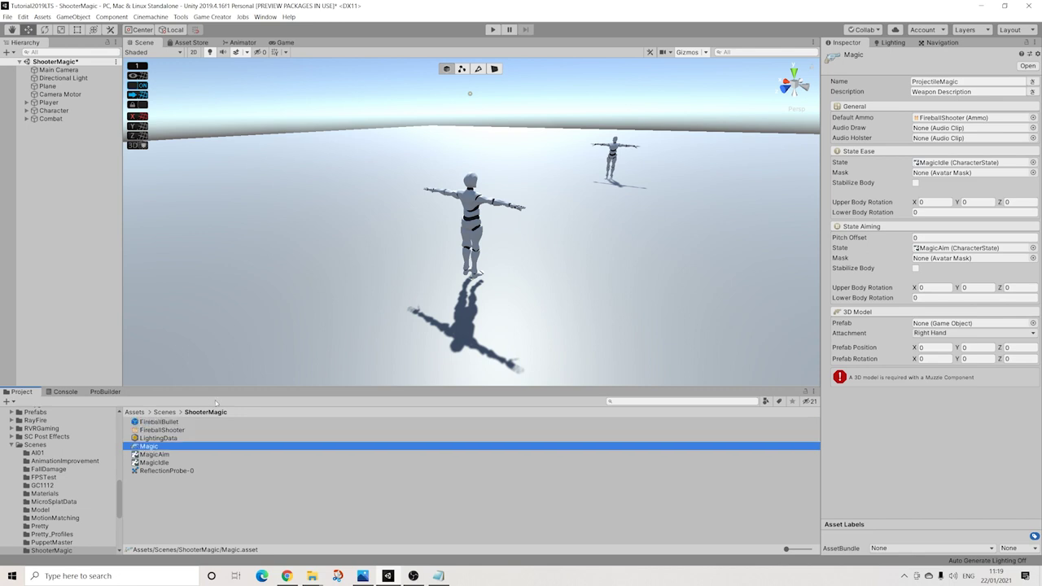
pyautogui.moveTo(155, 424); pyautogui.dragTo(962, 325)
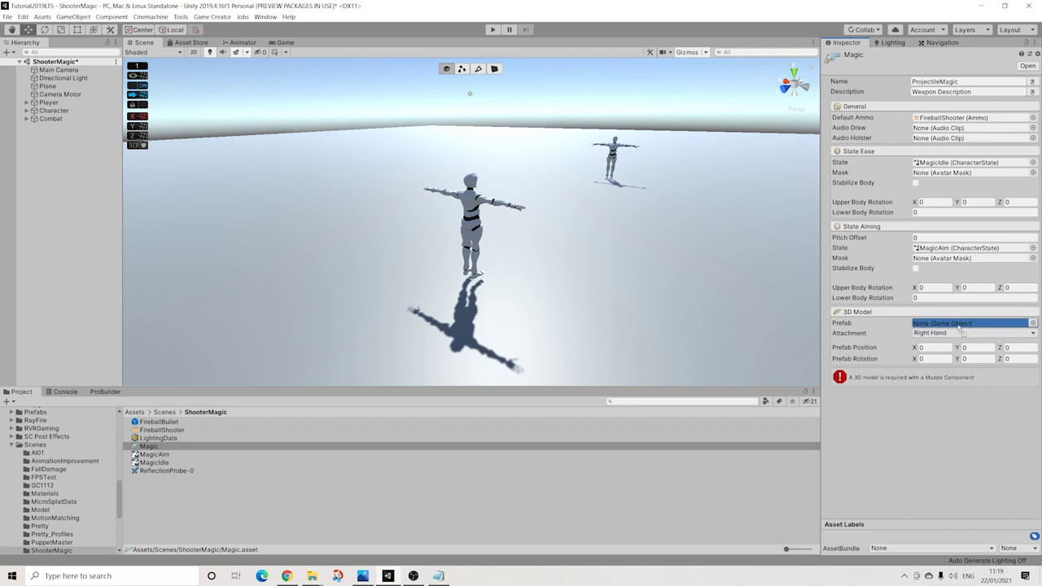
pyautogui.moveTo(961, 326); pyautogui.dragTo(962, 326)
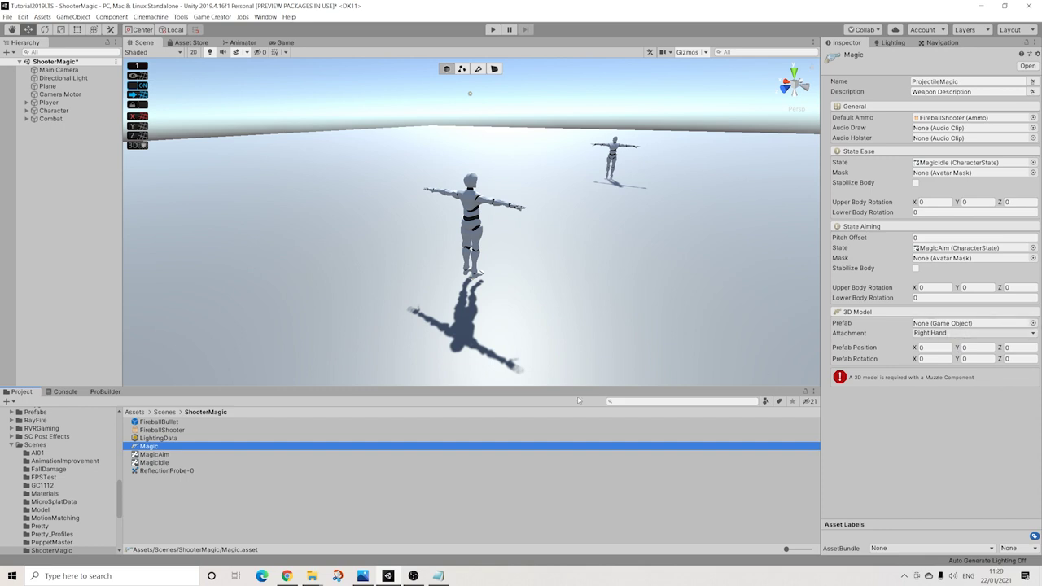
# - Search 'revolve' to reach the Revolver _Prefabs folder and delete the old Fireball prefab
pyautogui.click(625, 403)
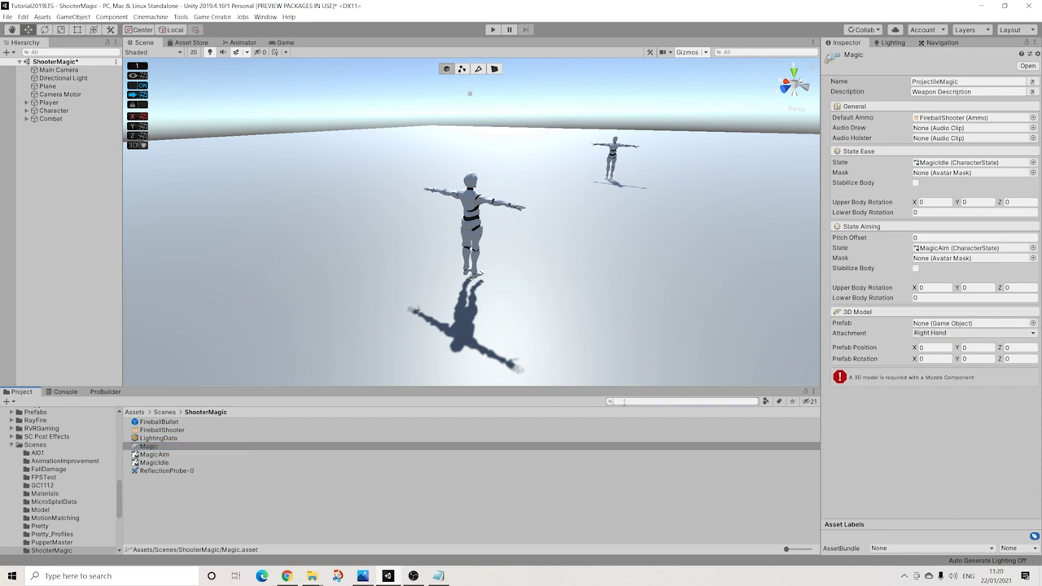
pyautogui.write('revolver')
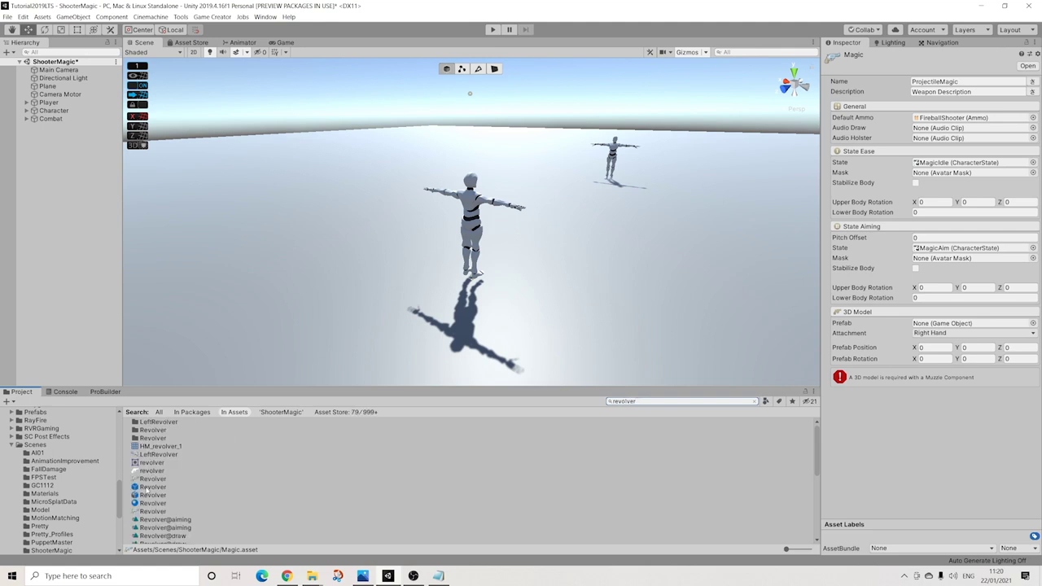
pyautogui.click(148, 487)
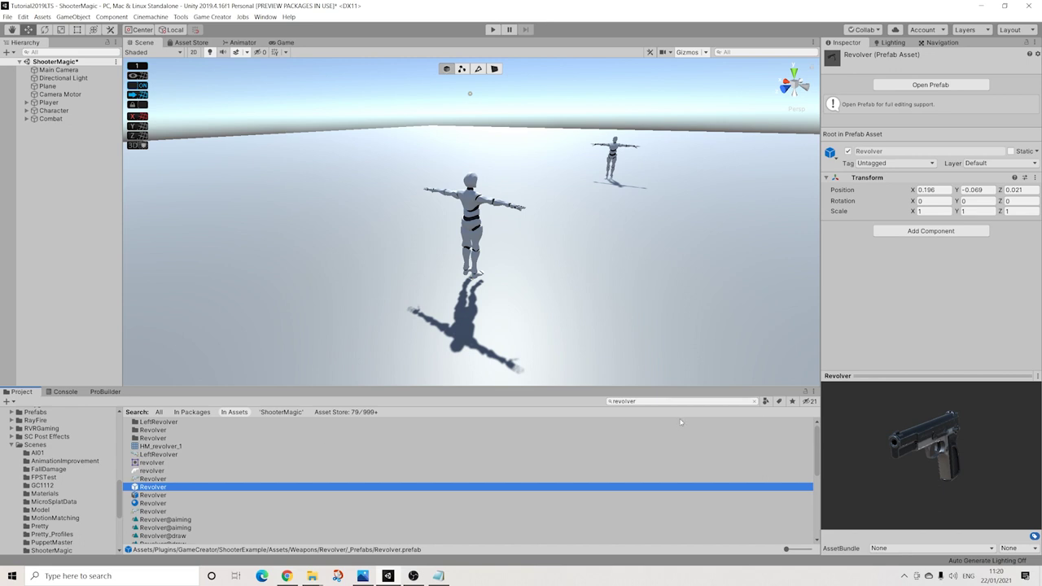
pyautogui.click(754, 401)
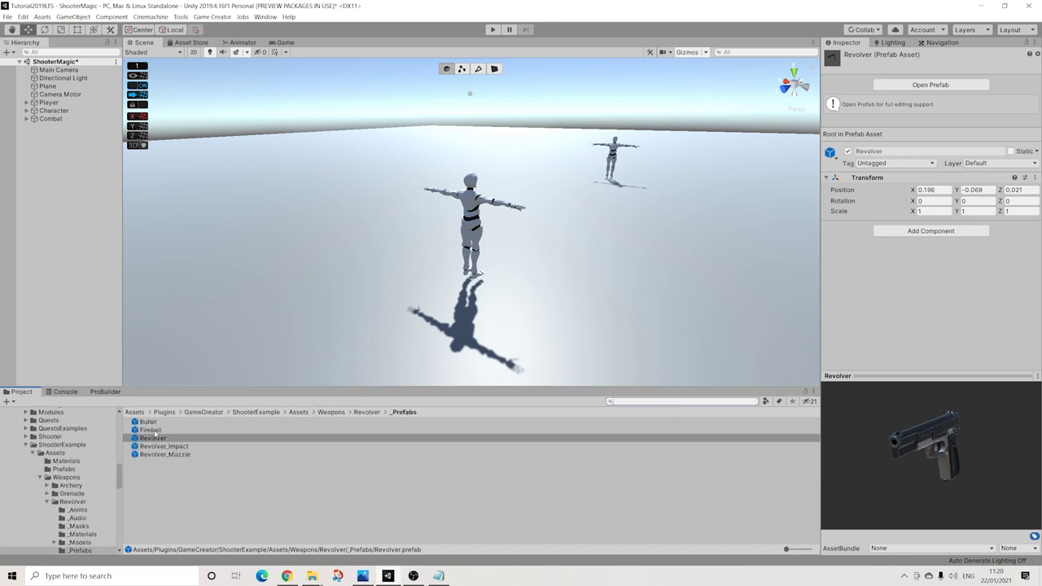
pyautogui.click(154, 430)
pyautogui.press('Delete')
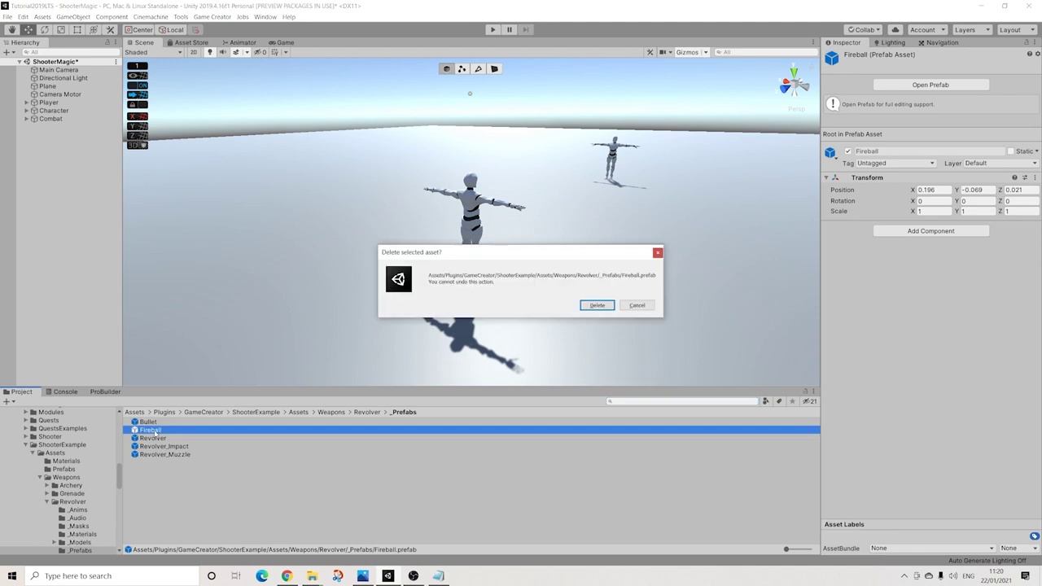
pyautogui.click(602, 305)
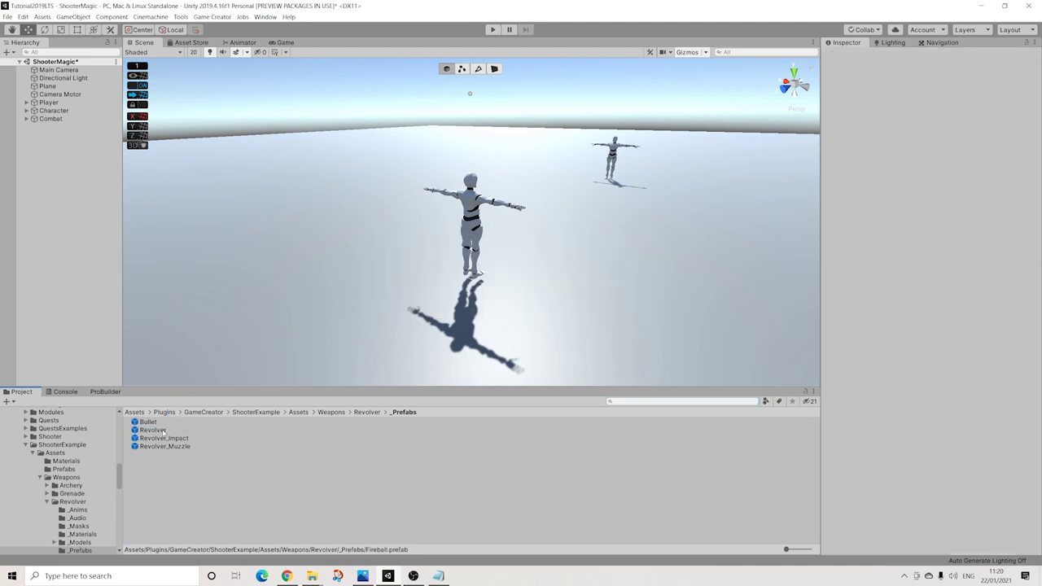
# - Duplicate the Revolver prefab and rename the copy FireballPrefab
pyautogui.click(158, 433)
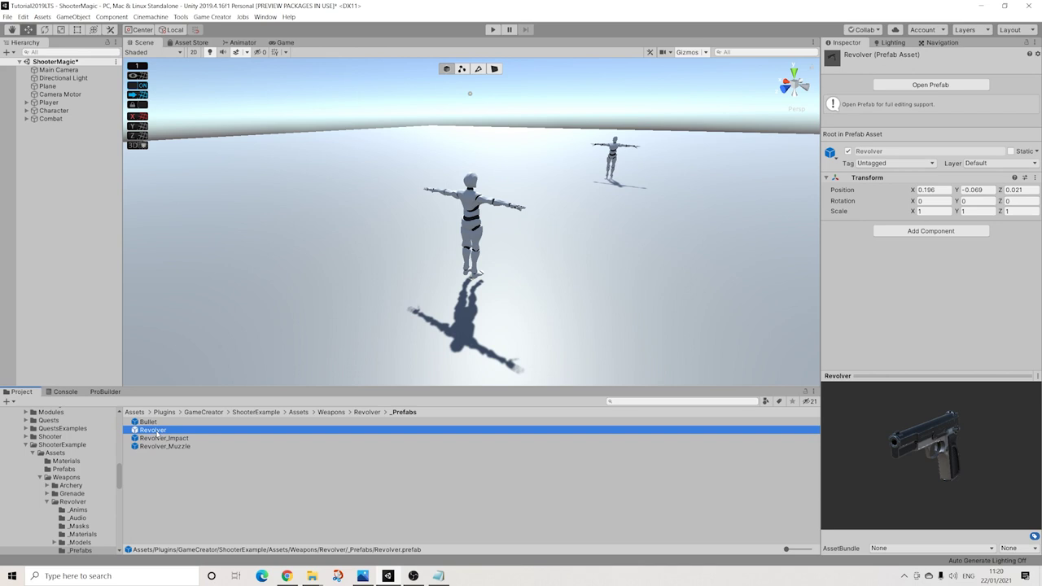
pyautogui.hotkey('ctrl', 'd')
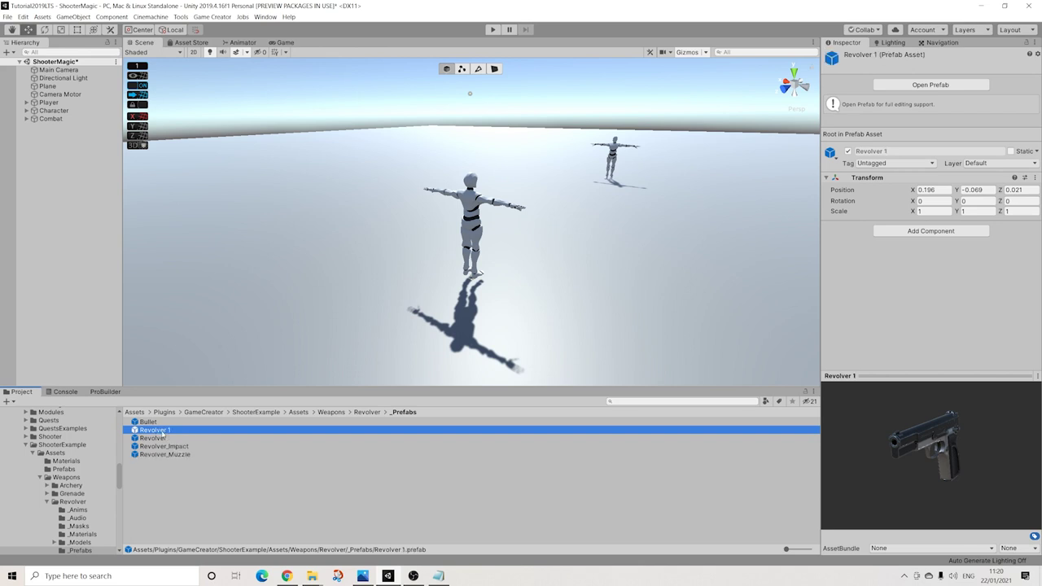
pyautogui.rightClick(163, 432)
pyautogui.click(190, 235)
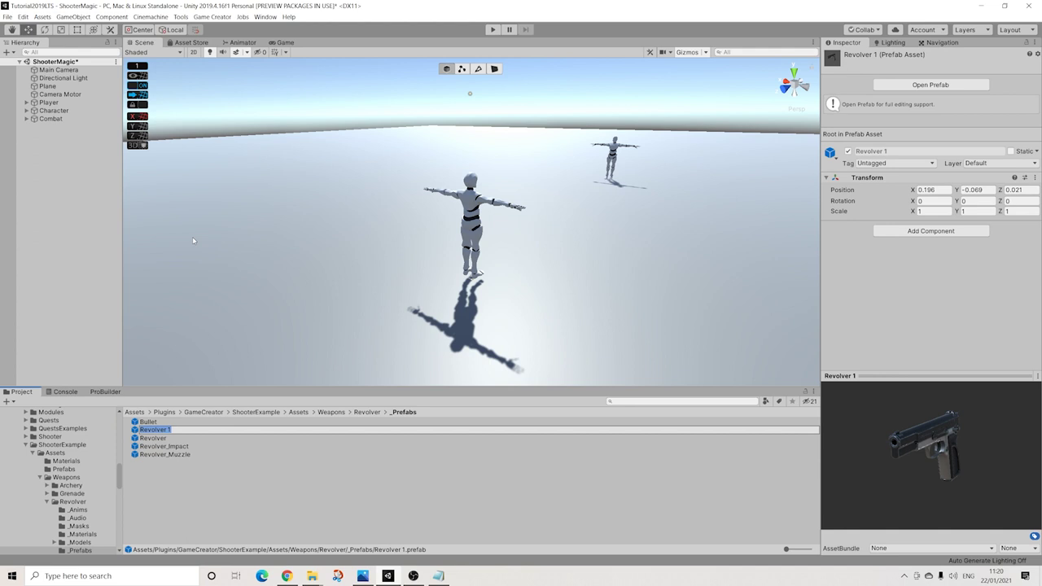
pyautogui.write('Fireb')
pyautogui.write('allHan')
pyautogui.press('BackSpace')
pyautogui.press('BackSpace')
pyautogui.write('Mo')
pyautogui.press('BackSpace')
pyautogui.press('BackSpace')
pyautogui.write('Pre')
pyautogui.press('BackSpace')
pyautogui.press('BackSpace')
pyautogui.press('BackSpace')
pyautogui.write('fab')
pyautogui.press('Return')
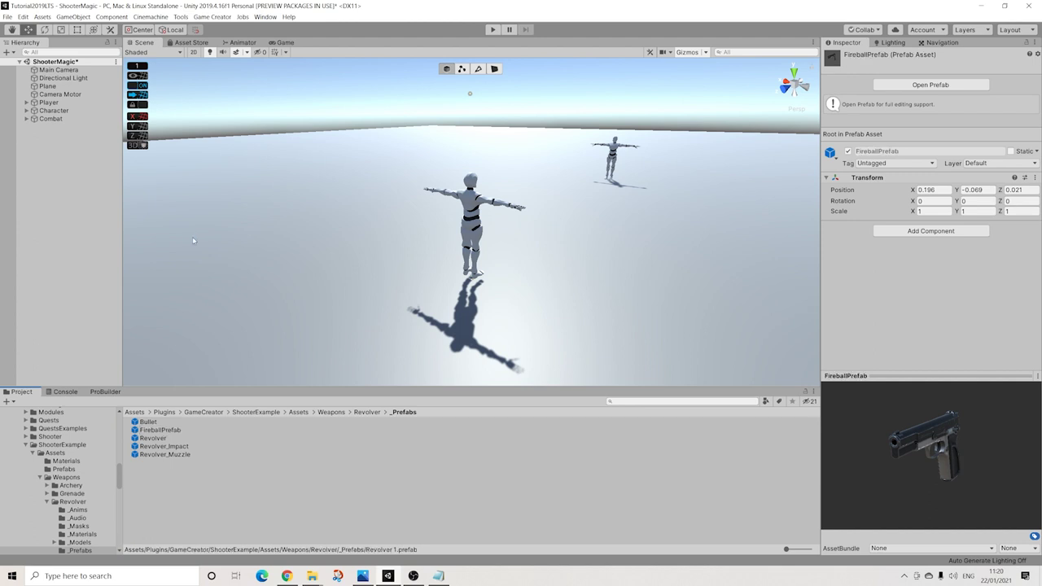
# - Place FireballPrefab in the scene and unpack it into a plain object
pyautogui.moveTo(160, 429); pyautogui.dragTo(44, 140)
pyautogui.rightClick(51, 129)
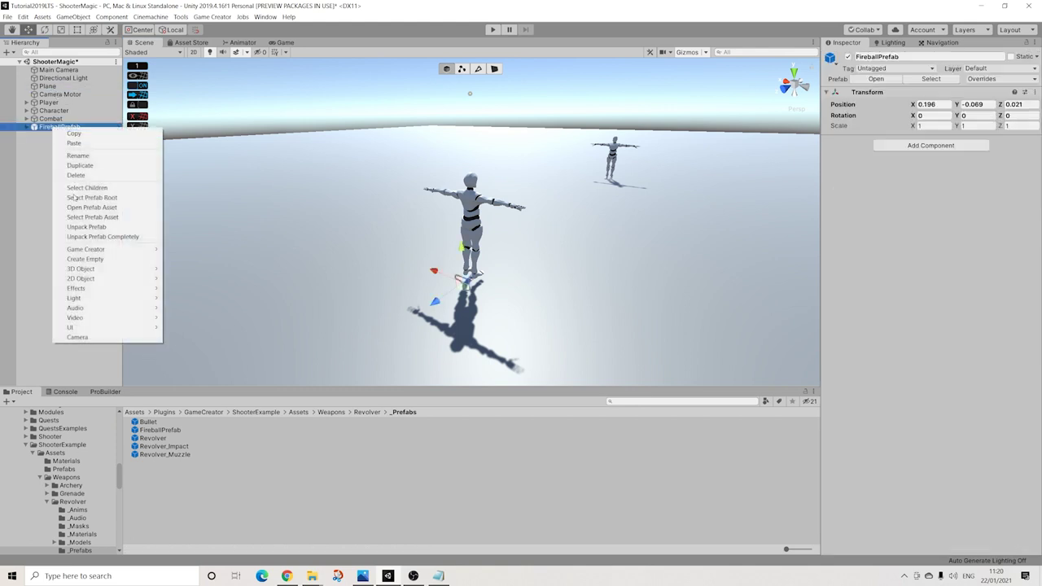
pyautogui.click(88, 228)
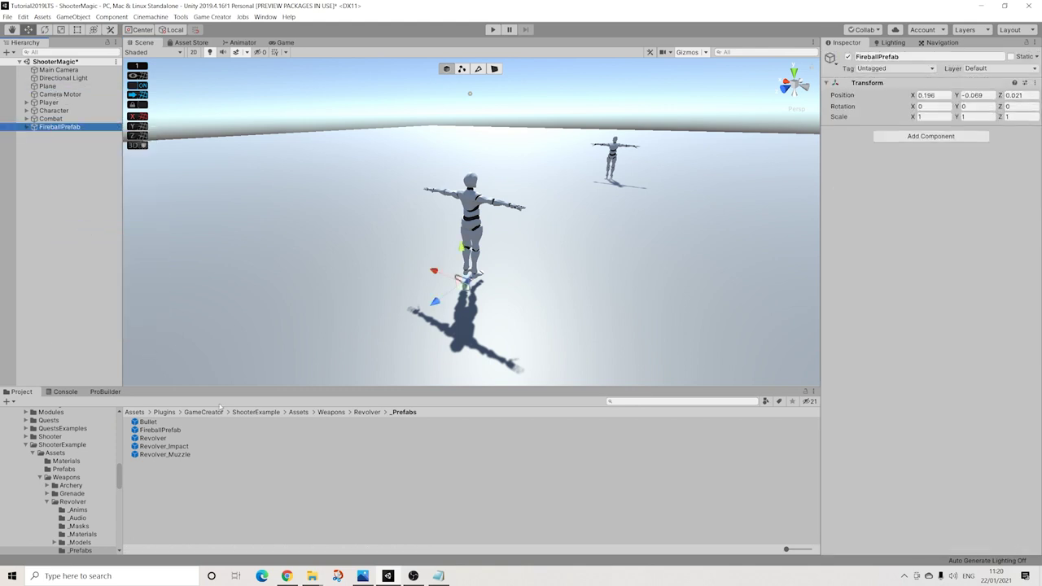
# - Save the unpacked FireballPrefab as a prefab in ShooterMagic and delete its scene instance
pyautogui.scroll(-10, 46, 447)
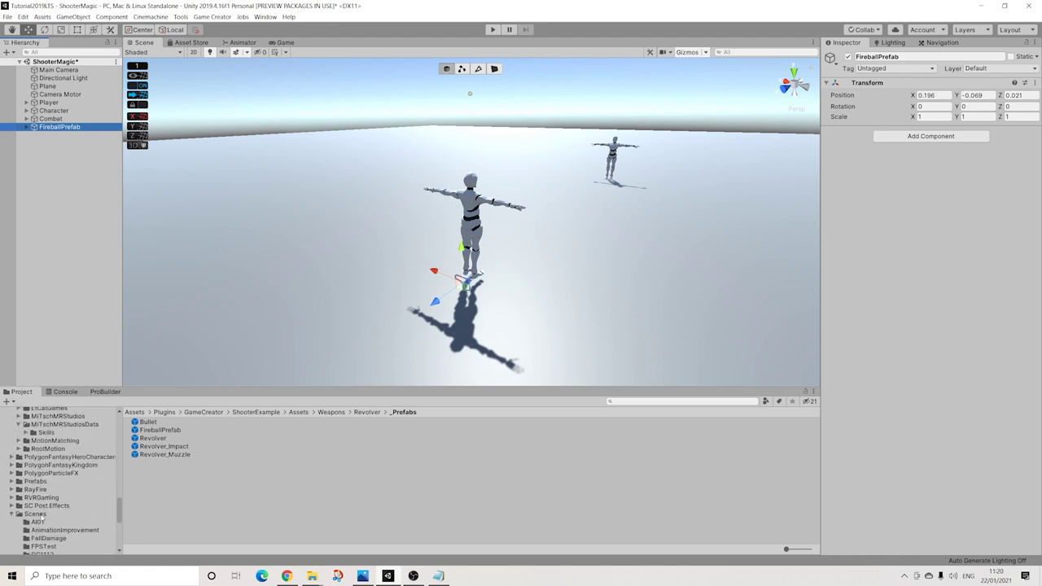
pyautogui.scroll(-4, 42, 518)
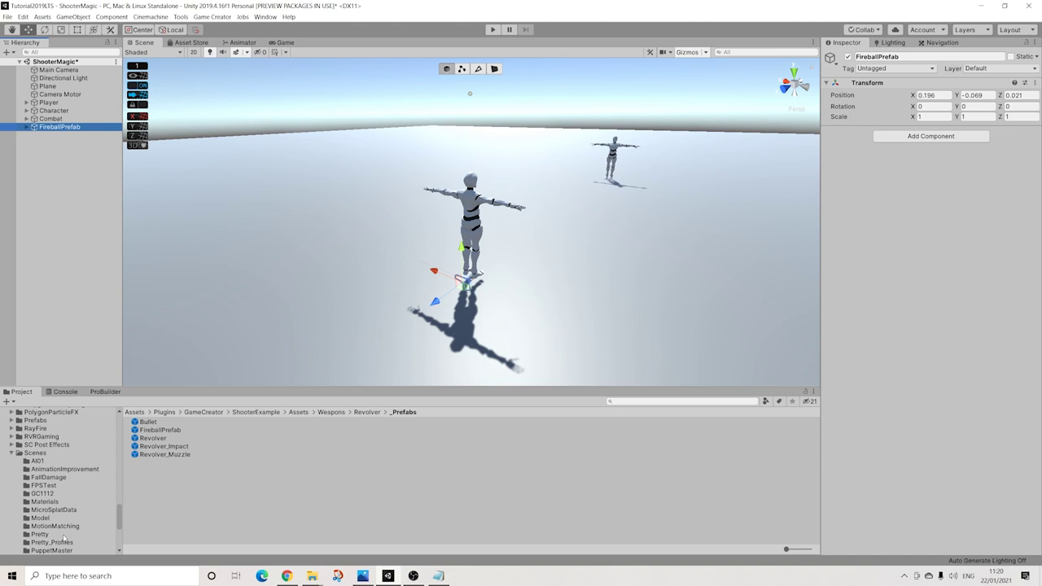
pyautogui.scroll(-4, 64, 528)
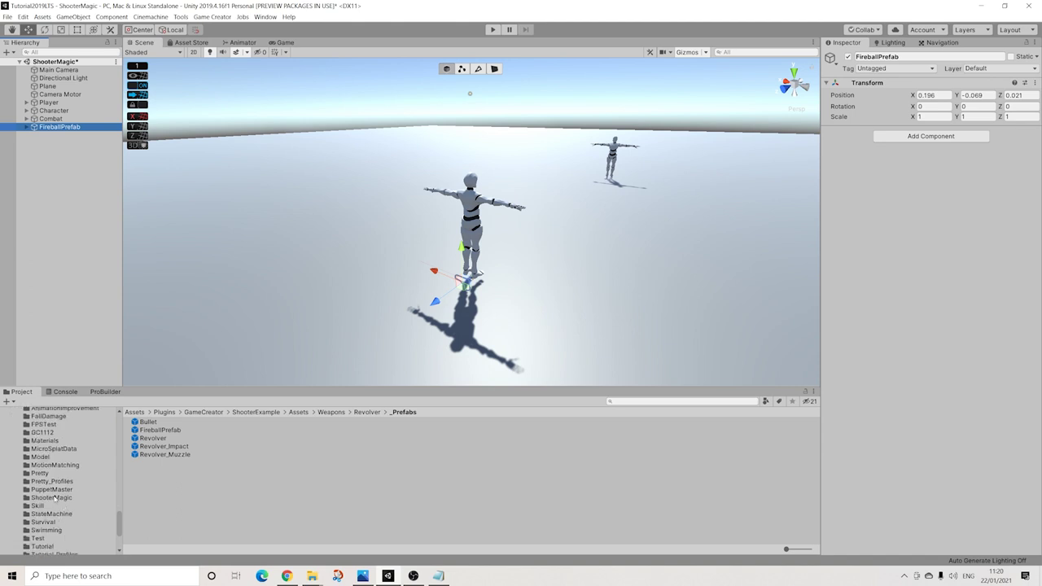
pyautogui.click(56, 497)
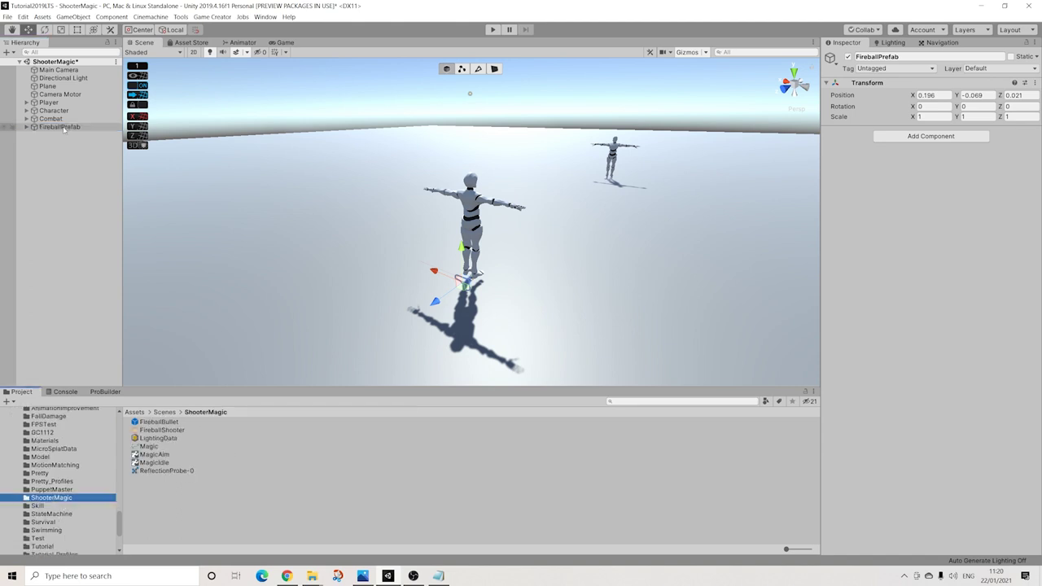
pyautogui.moveTo(186, 513); pyautogui.dragTo(167, 492)
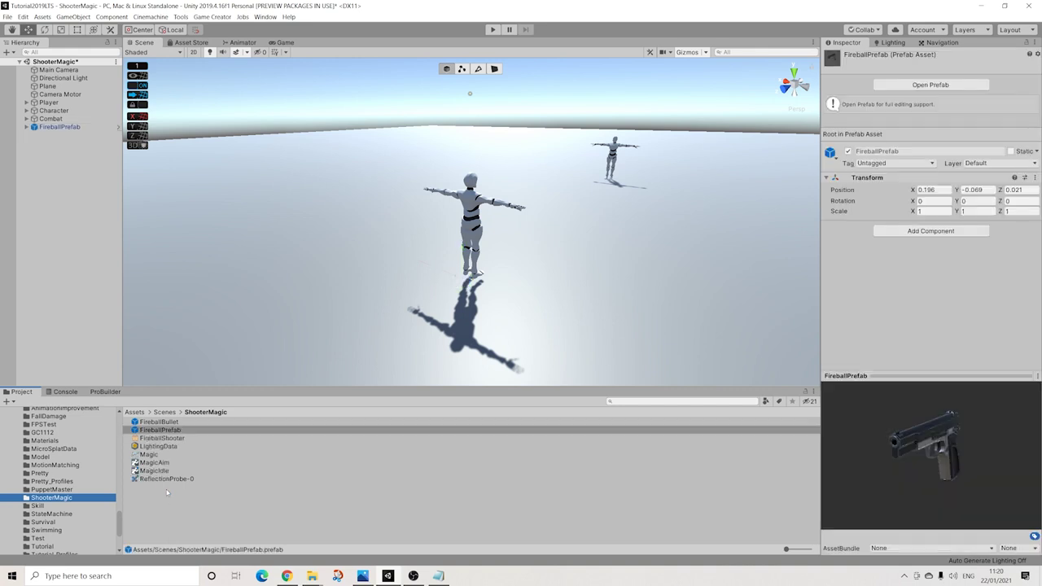
pyautogui.click(59, 128)
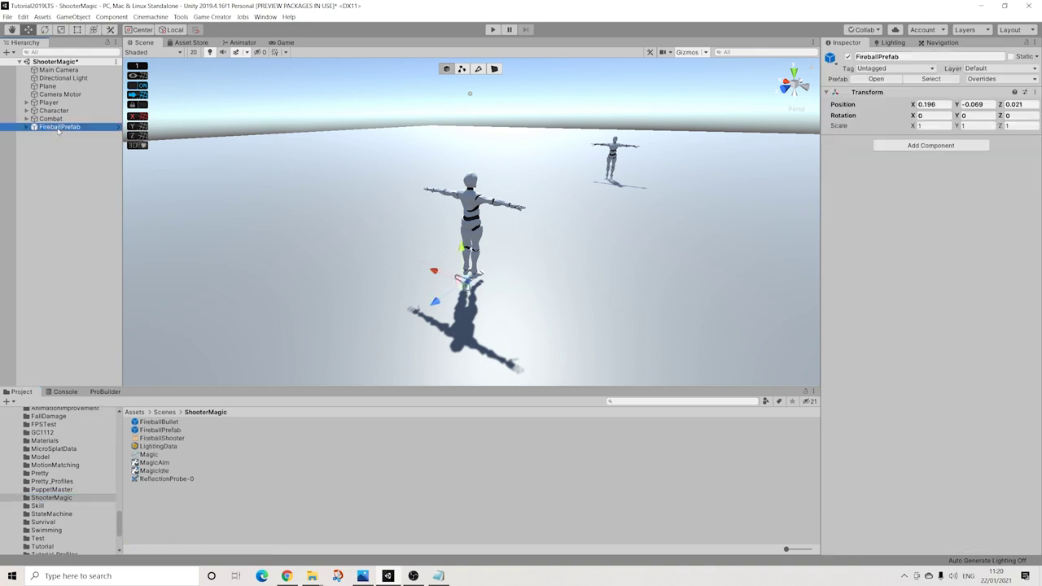
pyautogui.press('Delete')
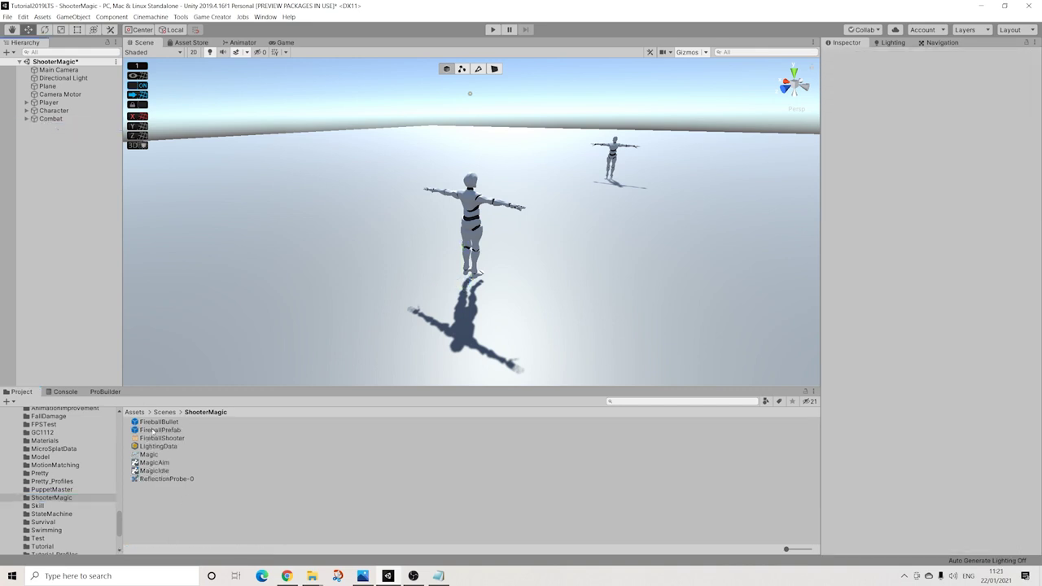
pyautogui.click(153, 430)
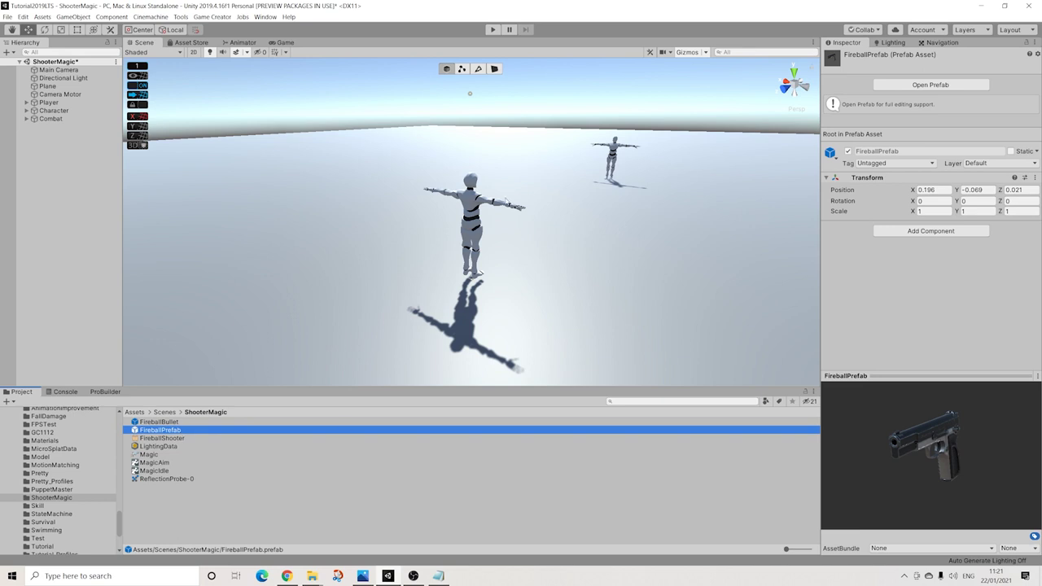
# - Assign FireballPrefab as the Magic weapon's 3D model prefab with Prefab Position X 0.05
pyautogui.click(156, 456)
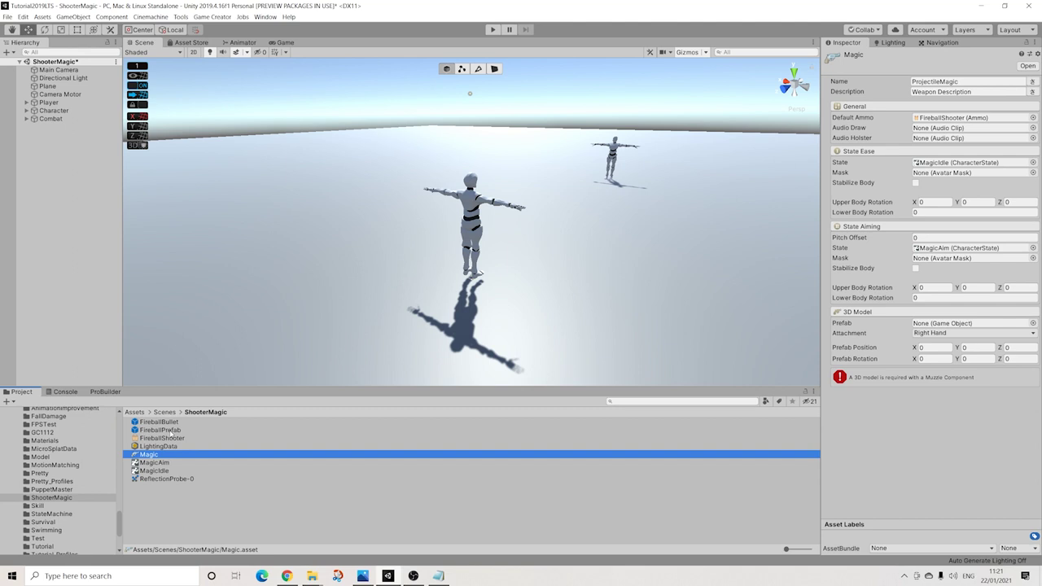
pyautogui.moveTo(173, 436); pyautogui.dragTo(939, 325)
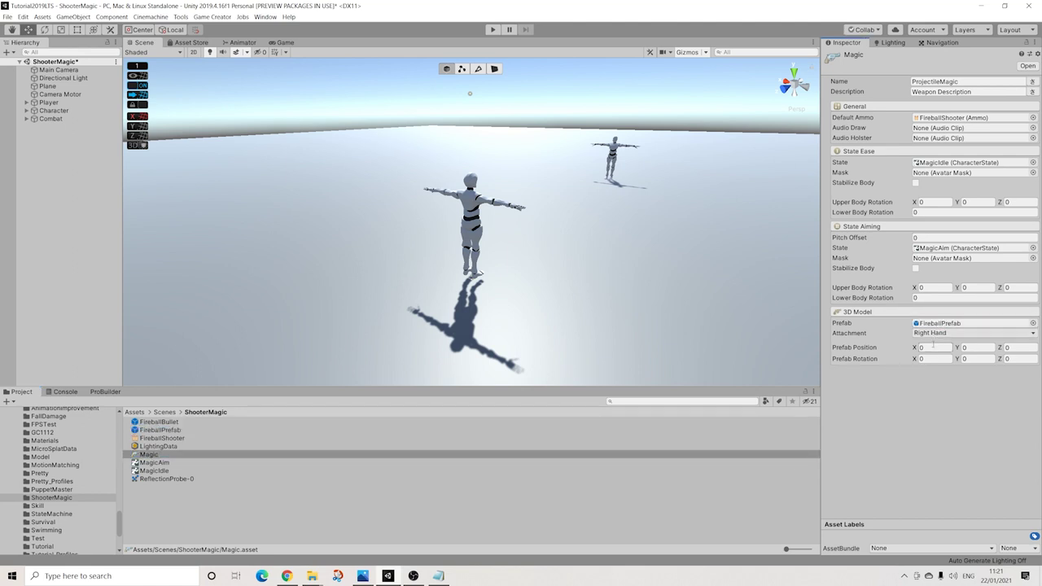
pyautogui.click(929, 349)
pyautogui.write('.06')
pyautogui.press('BackSpace')
pyautogui.write('5')
# - Choose the StatsExamples UpperBody avatar mask as the aiming state's Mask
pyautogui.click(1033, 258)
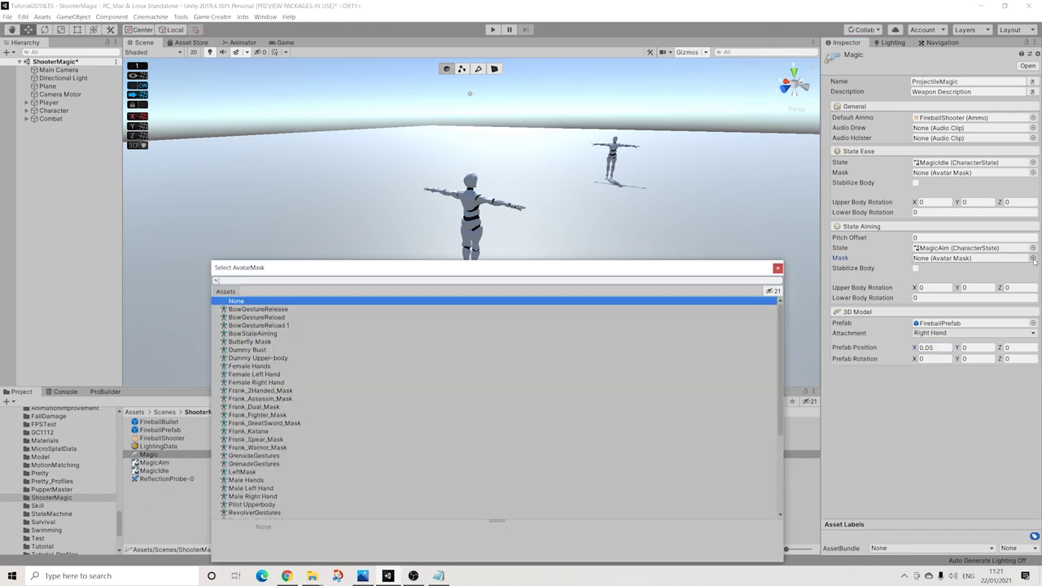
pyautogui.write('uppe')
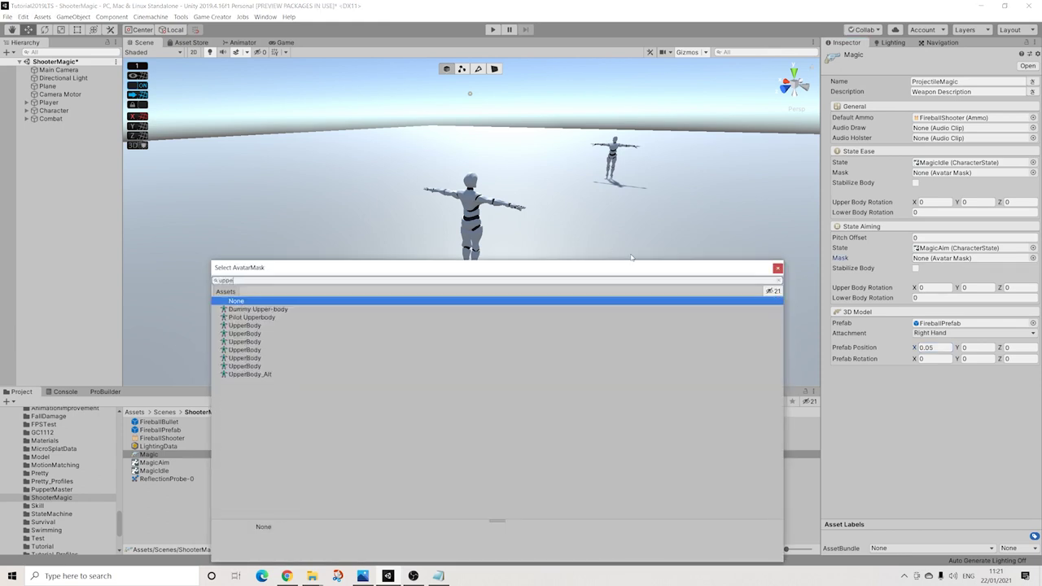
pyautogui.press('Down')
pyautogui.press('Down')
pyautogui.press('Down')
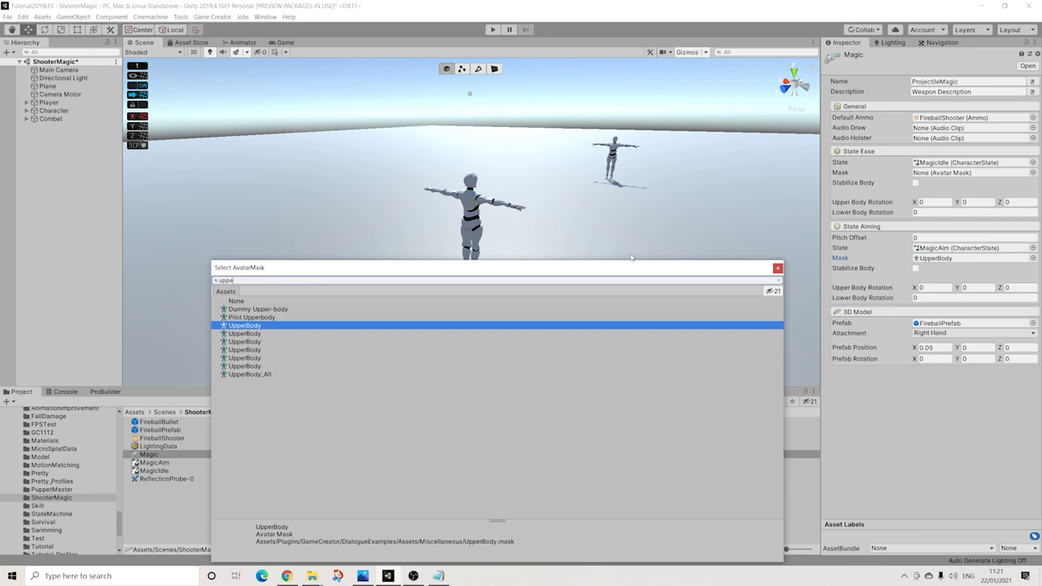
pyautogui.press('Down')
pyautogui.press('Down')
pyautogui.press('Down')
pyautogui.press('Down')
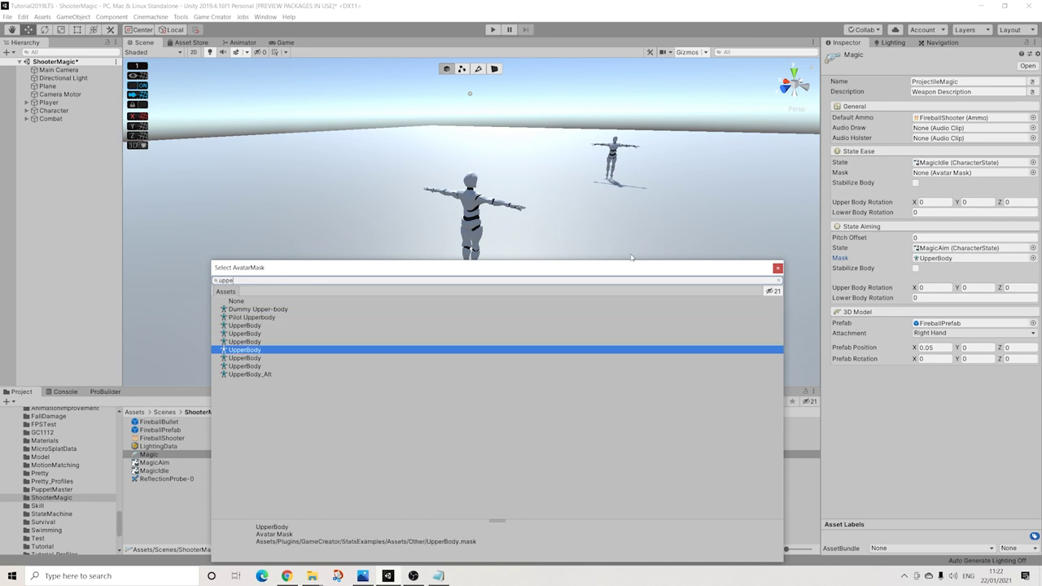
pyautogui.press('Up')
pyautogui.press('Down')
pyautogui.press('Down')
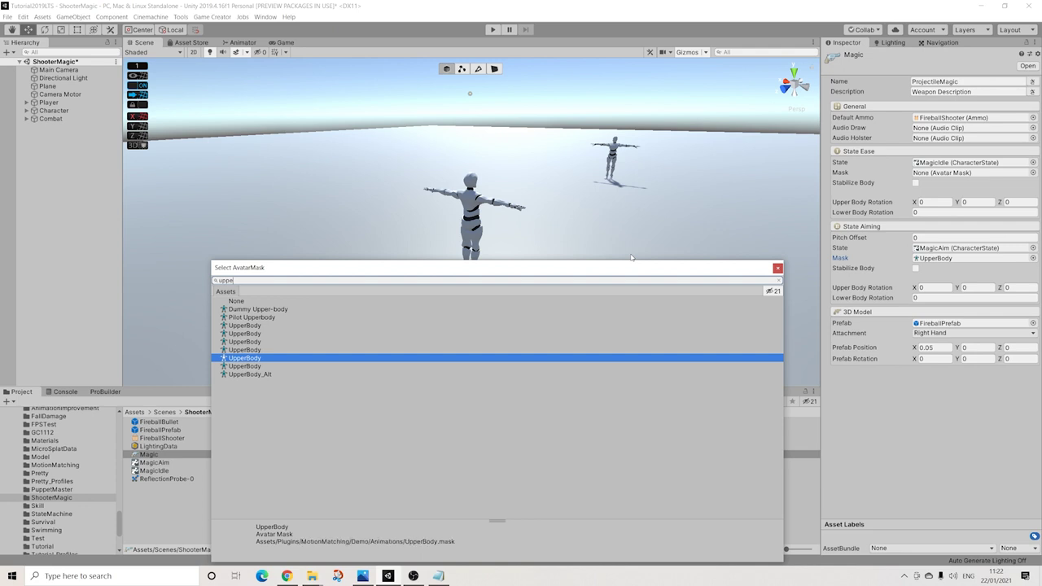
pyautogui.press('Up')
pyautogui.press('Up')
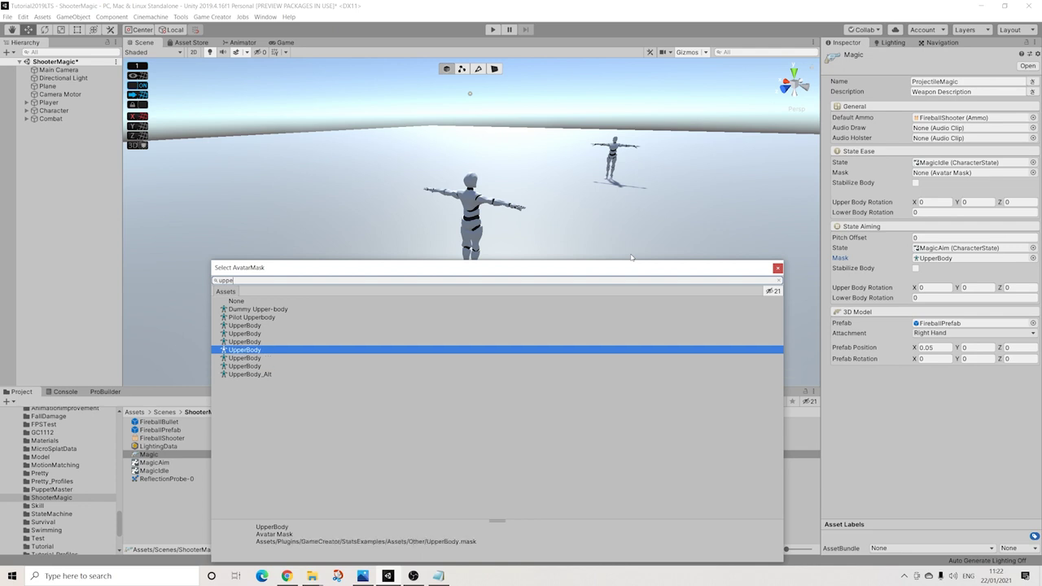
pyautogui.press('Return')
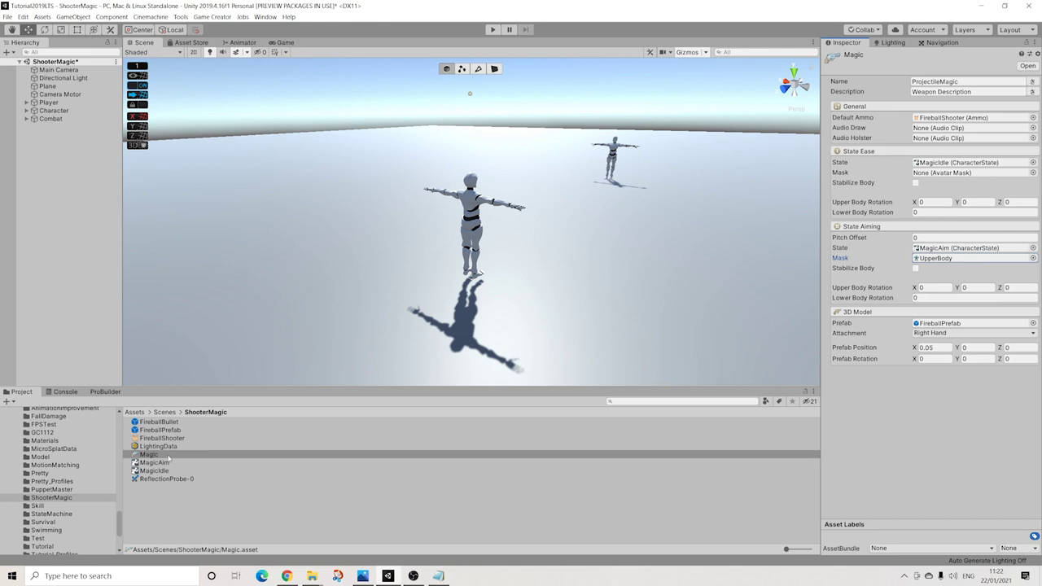
pyautogui.scroll(5, 49, 484)
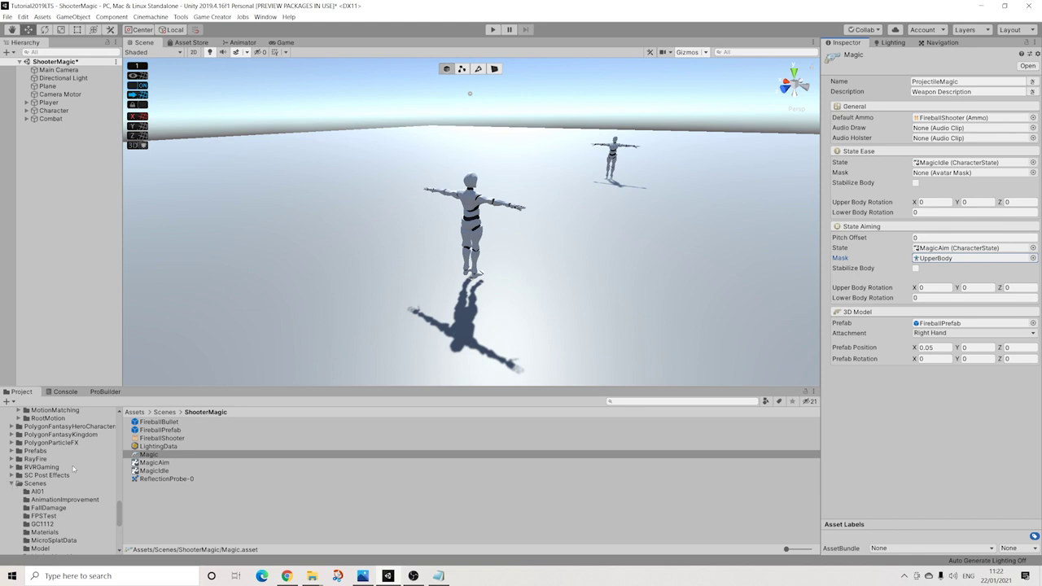
pyautogui.click(12, 483)
pyautogui.scroll(10, 17, 486)
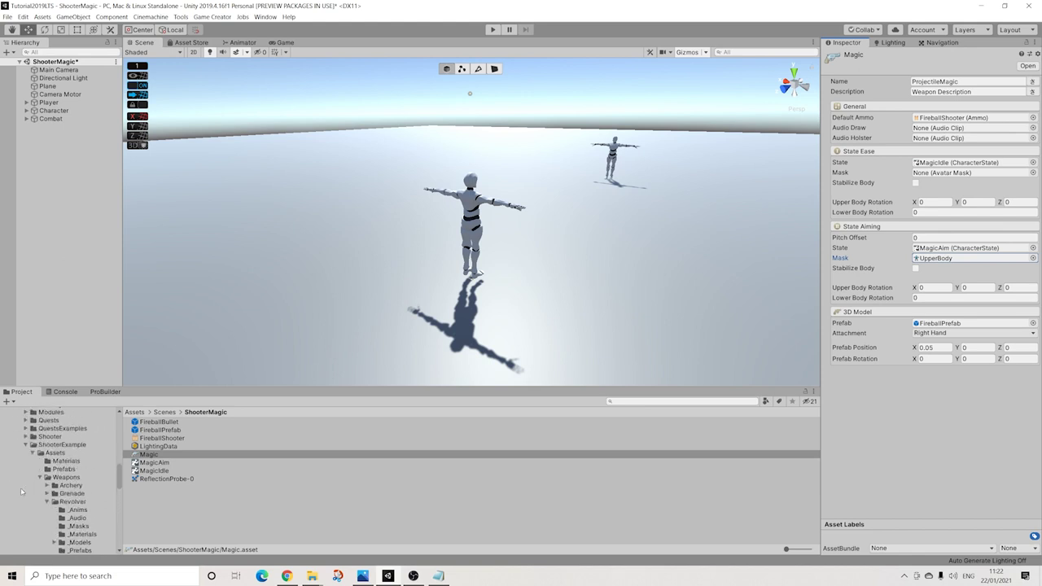
pyautogui.scroll(4, 24, 487)
# - Expand the KriptoFX, Realistic Effects Pack v4, SceneResources and Effects folders
pyautogui.scroll(2, 28, 471)
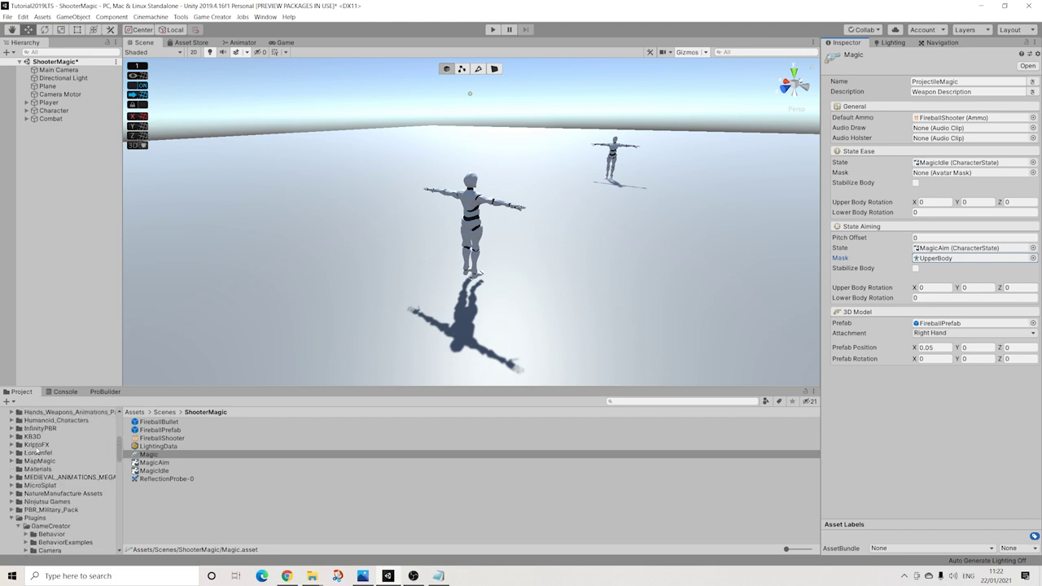
pyautogui.click(11, 445)
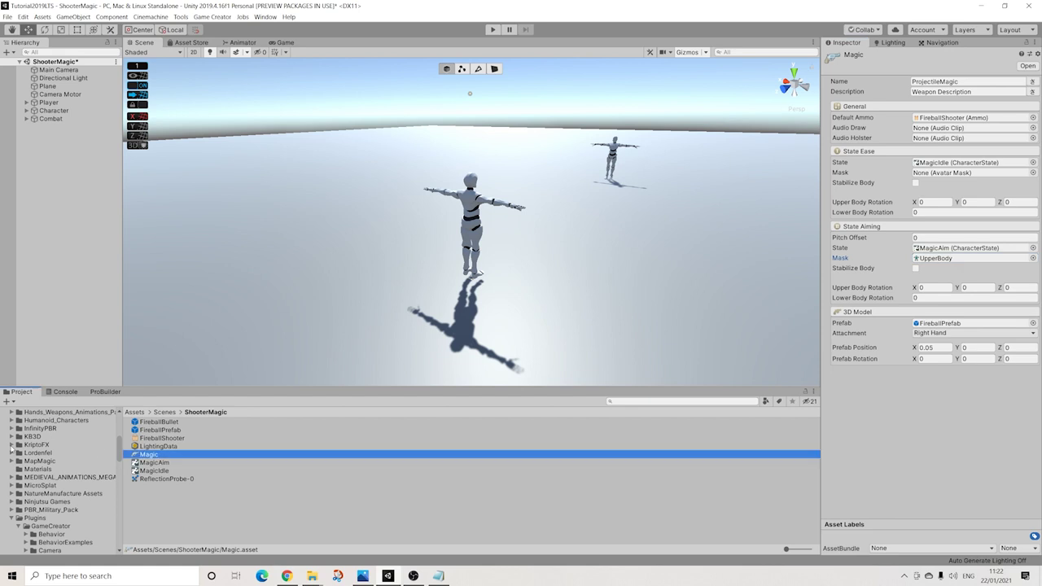
pyautogui.click(19, 453)
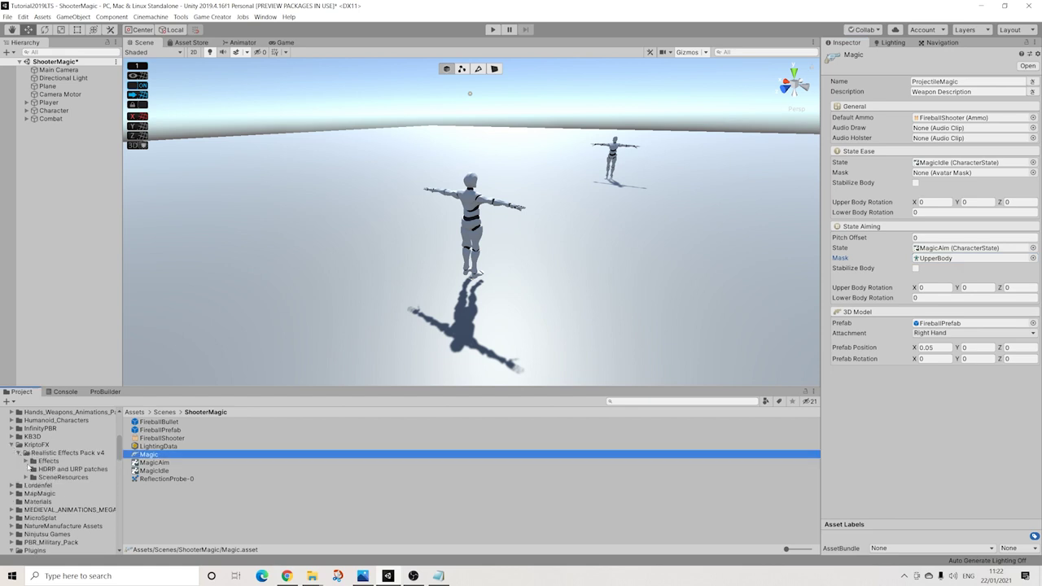
pyautogui.click(27, 477)
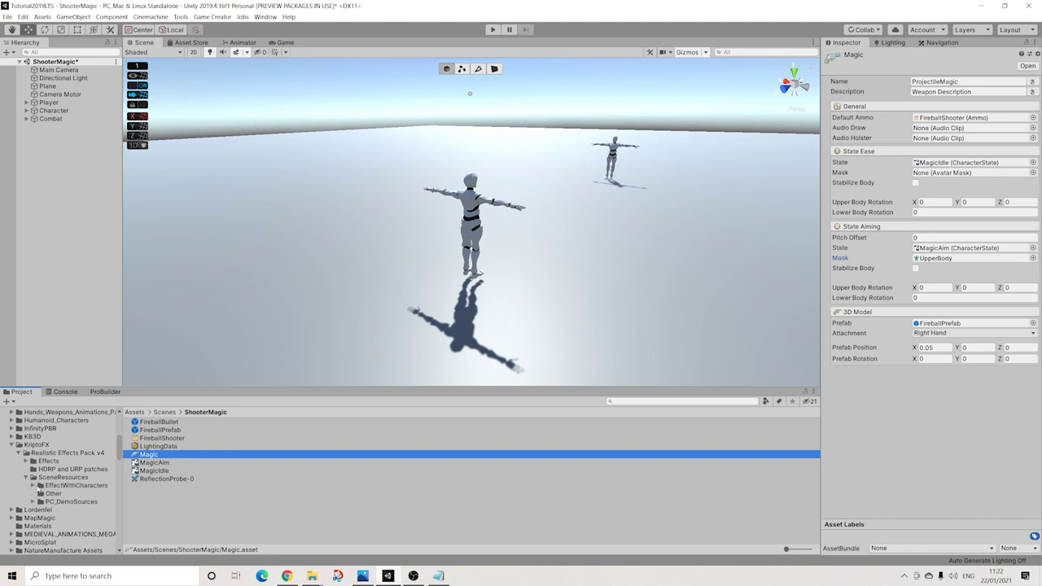
pyautogui.click(26, 461)
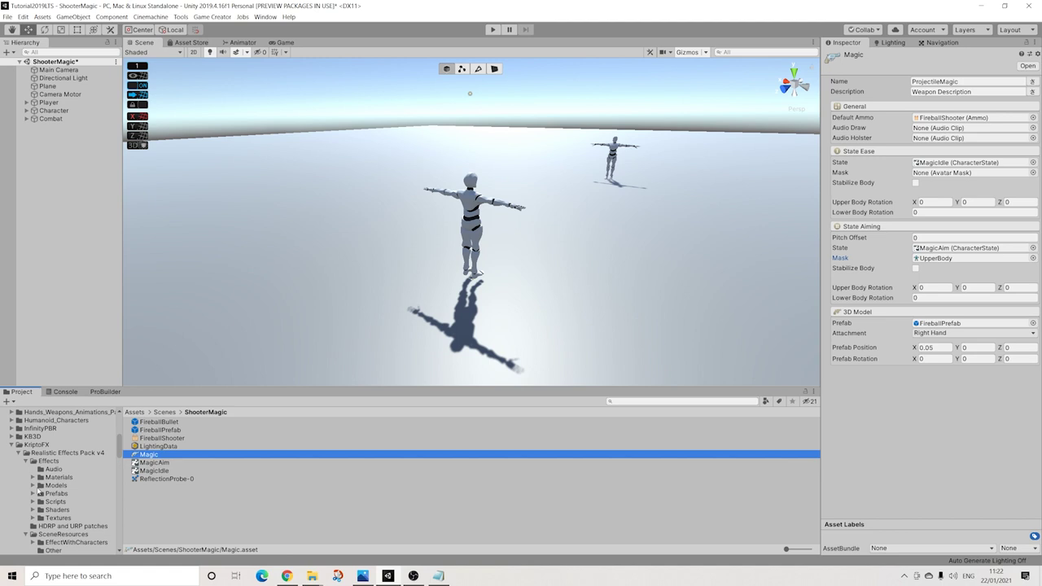
pyautogui.click(35, 445)
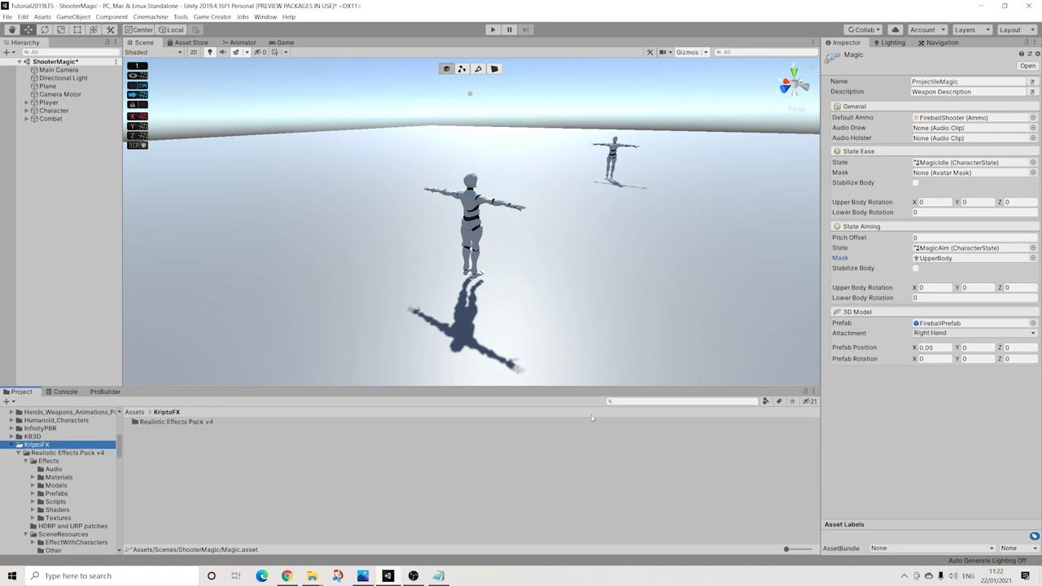
# - Search for 'idle' within KriptoFX, select the Idle clip, then clear the search
pyautogui.click(684, 402)
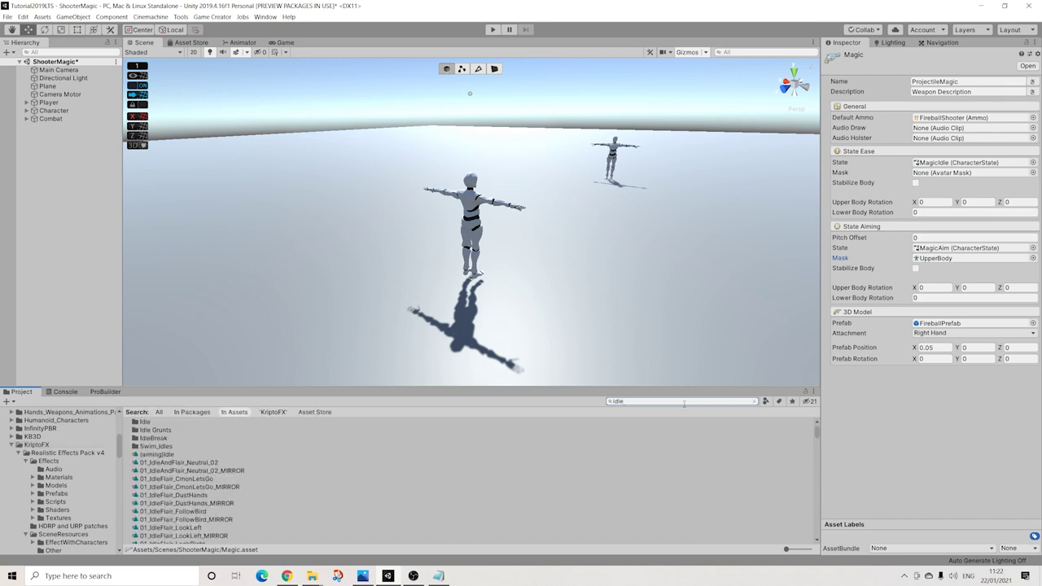
pyautogui.click(274, 413)
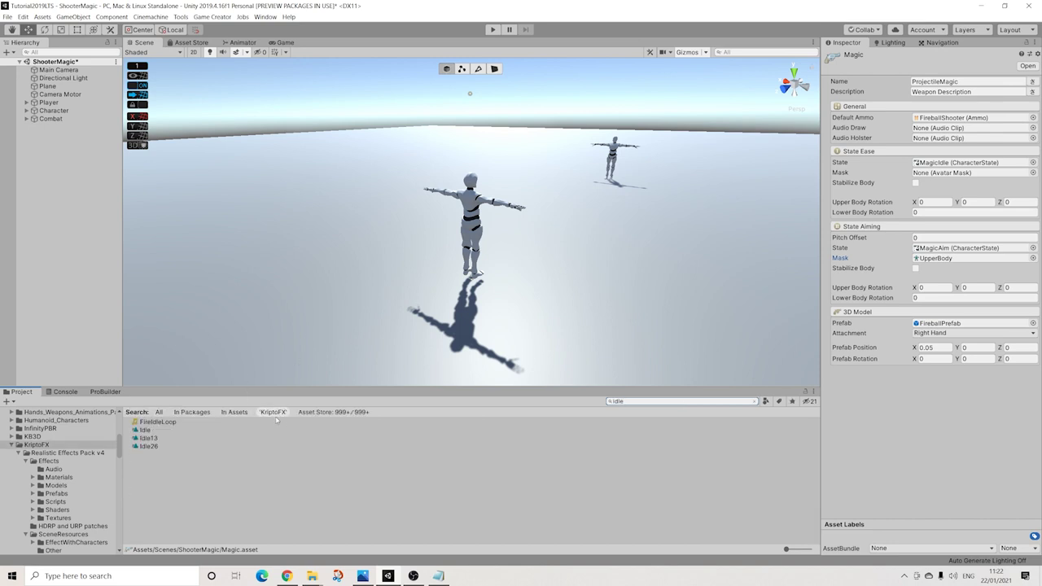
pyautogui.click(146, 430)
pyautogui.click(756, 402)
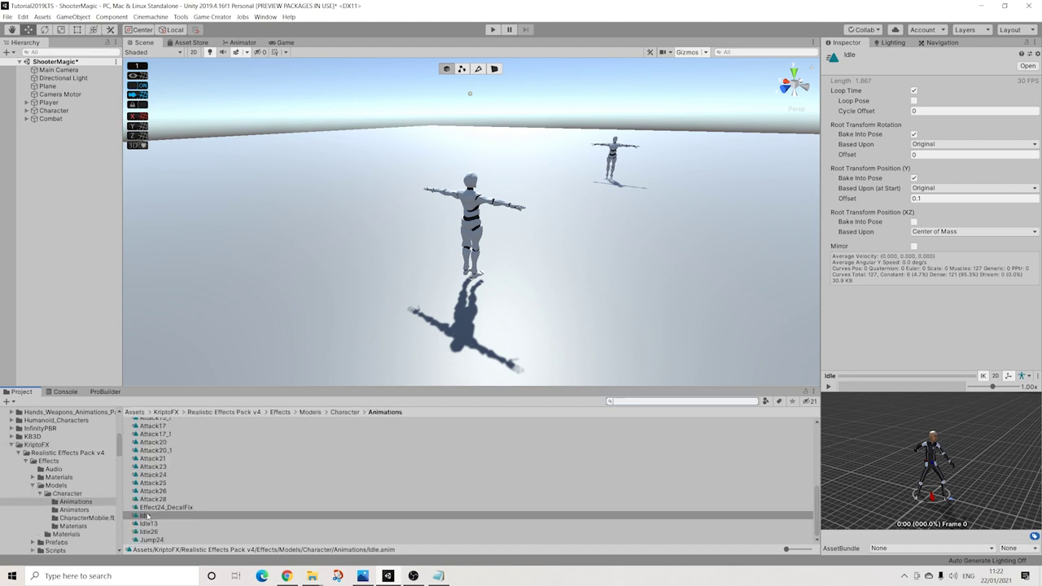
# - Play the Idle clip's preview in the Inspector and bring up the Character folder's options
pyautogui.scroll(-3, 33, 515)
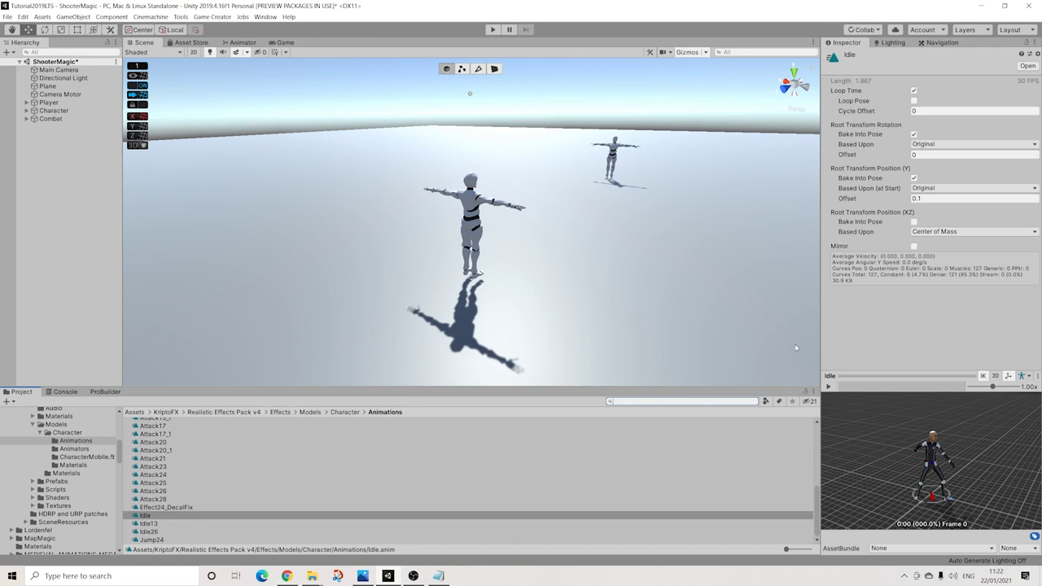
pyautogui.click(830, 388)
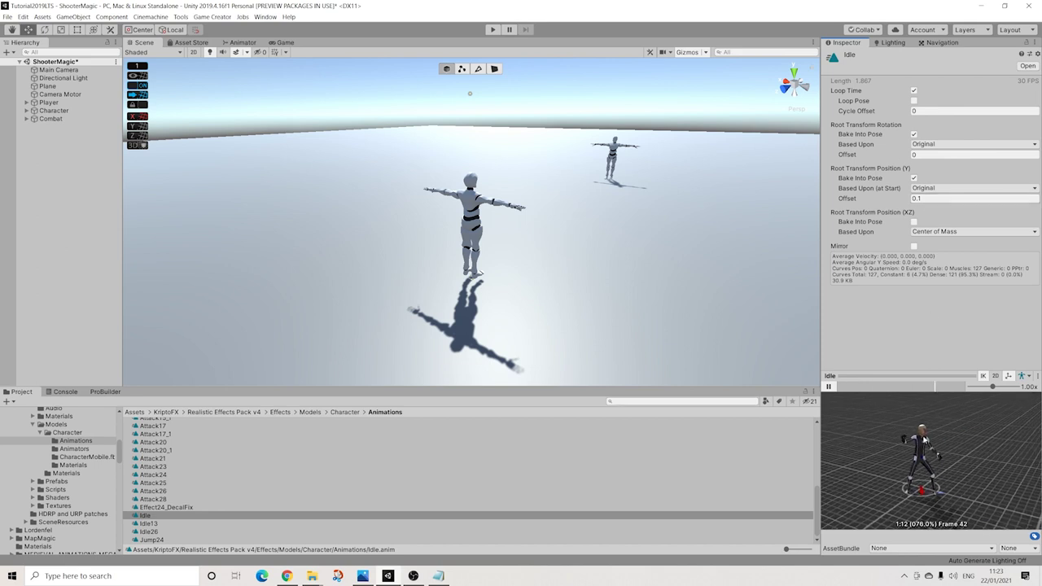
pyautogui.rightClick(154, 442)
pyautogui.rightClick(82, 433)
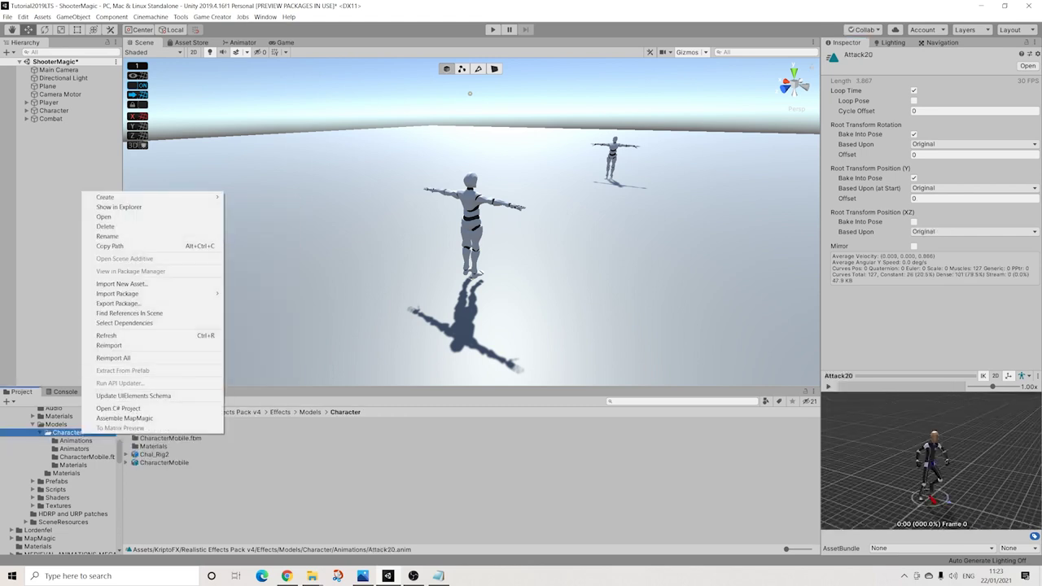
pyautogui.click(983, 454)
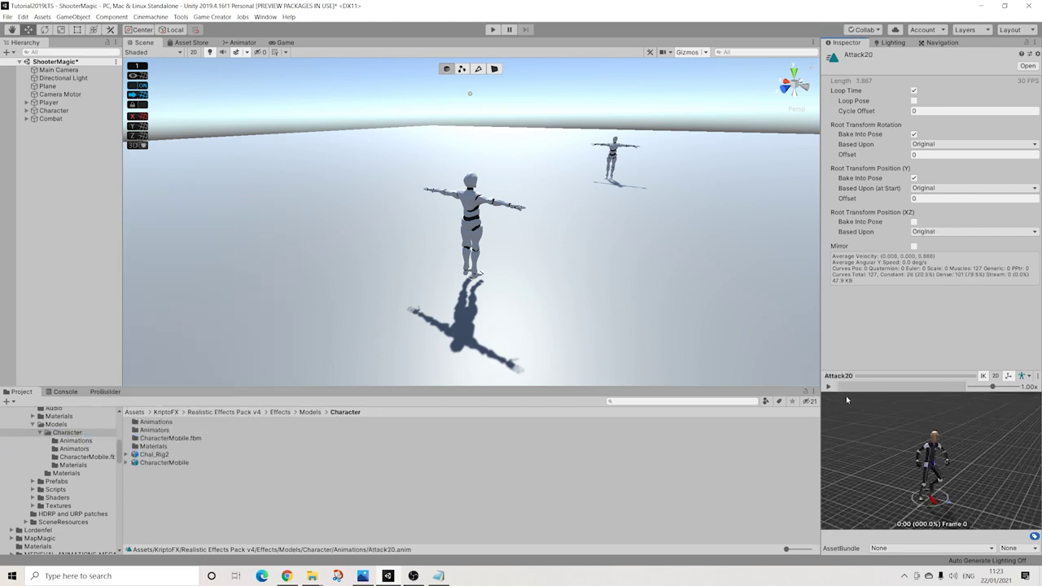
pyautogui.keyDown('alt'); pyautogui.moveTo(661, 366); pyautogui.dragTo(333, 312); pyautogui.keyUp('alt')
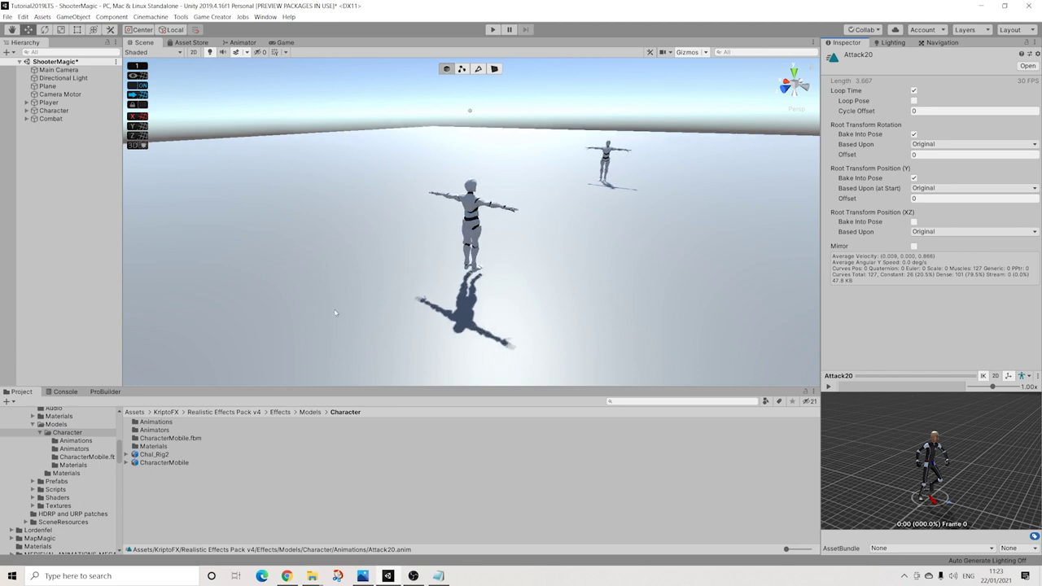
# - Browse the Materials and Animations folders, then select the MagicAim state in ShooterMagic
pyautogui.click(155, 448)
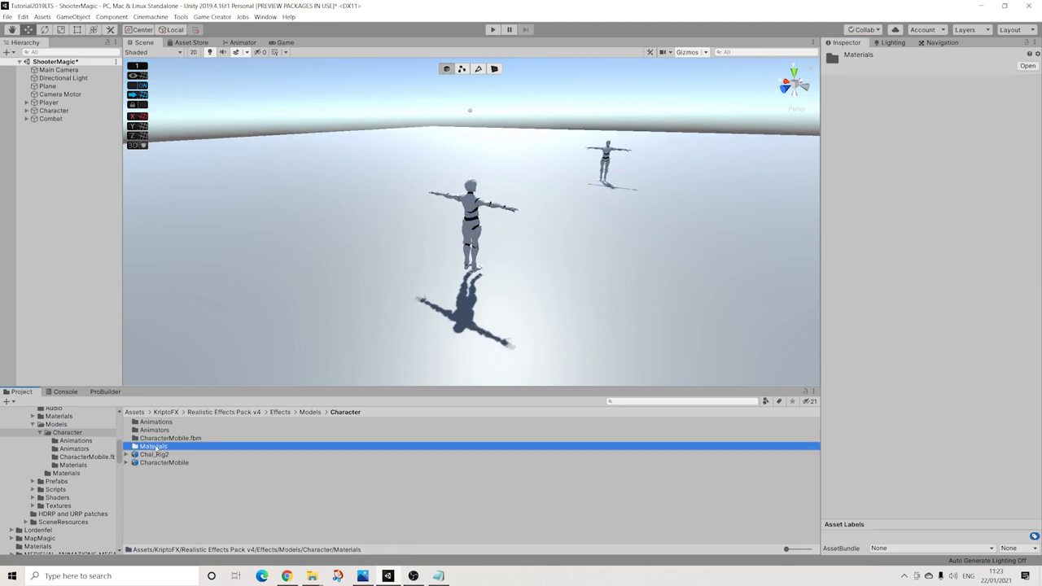
pyautogui.click(74, 440)
pyautogui.scroll(-5, 150, 461)
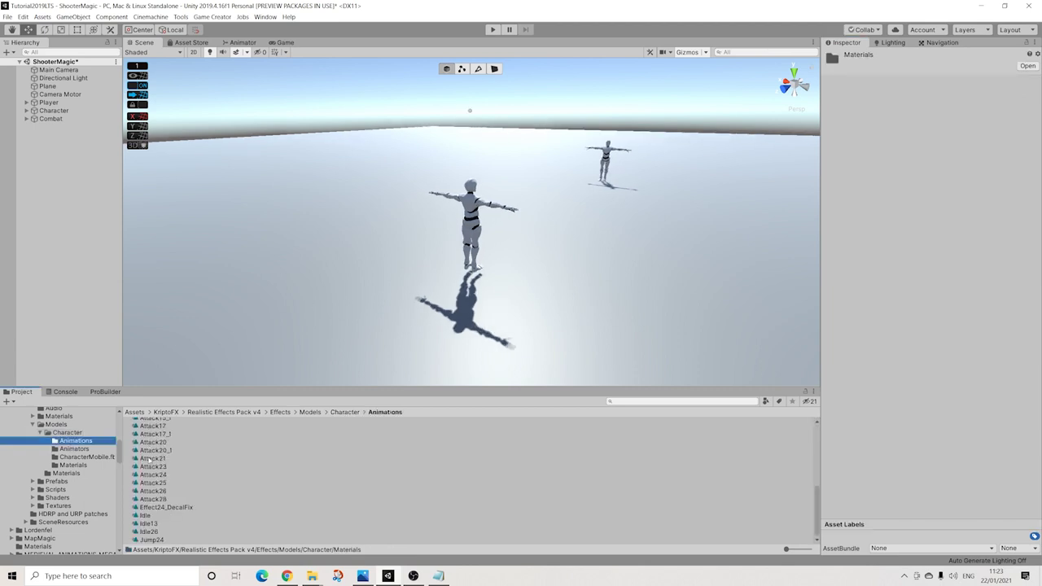
pyautogui.scroll(-10, 59, 488)
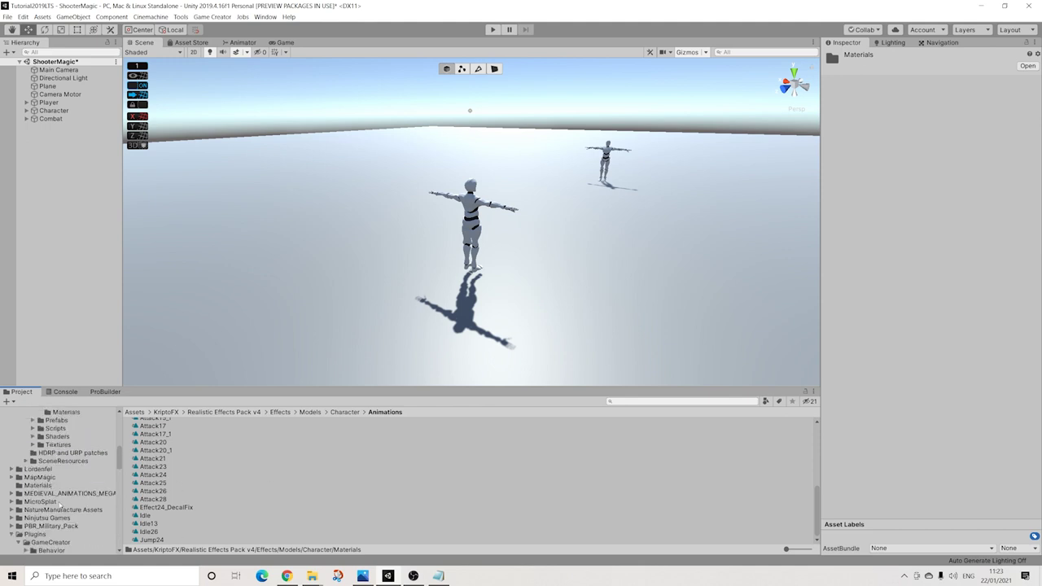
pyautogui.scroll(-6, 63, 511)
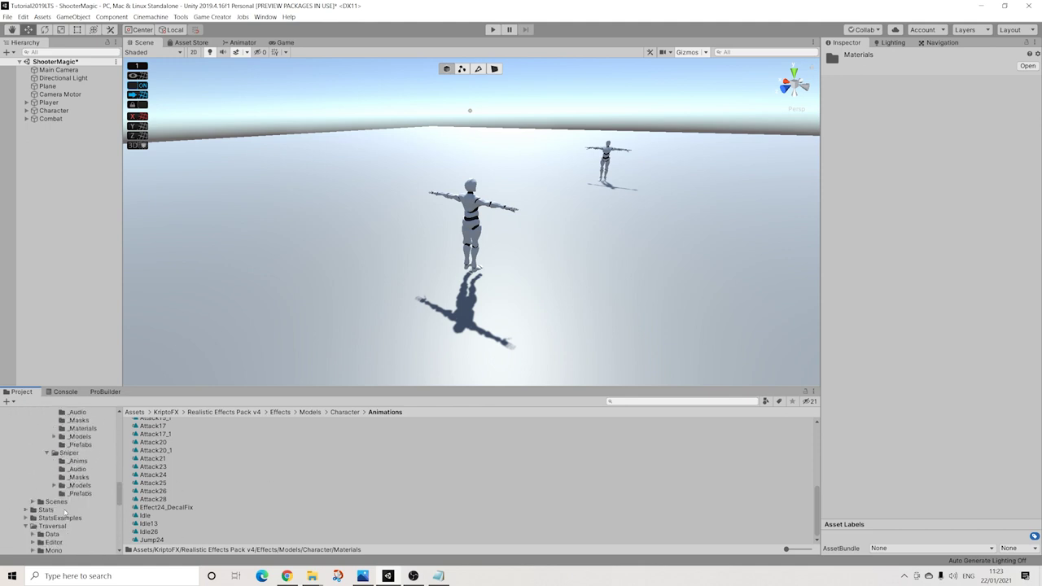
pyautogui.scroll(5, 63, 481)
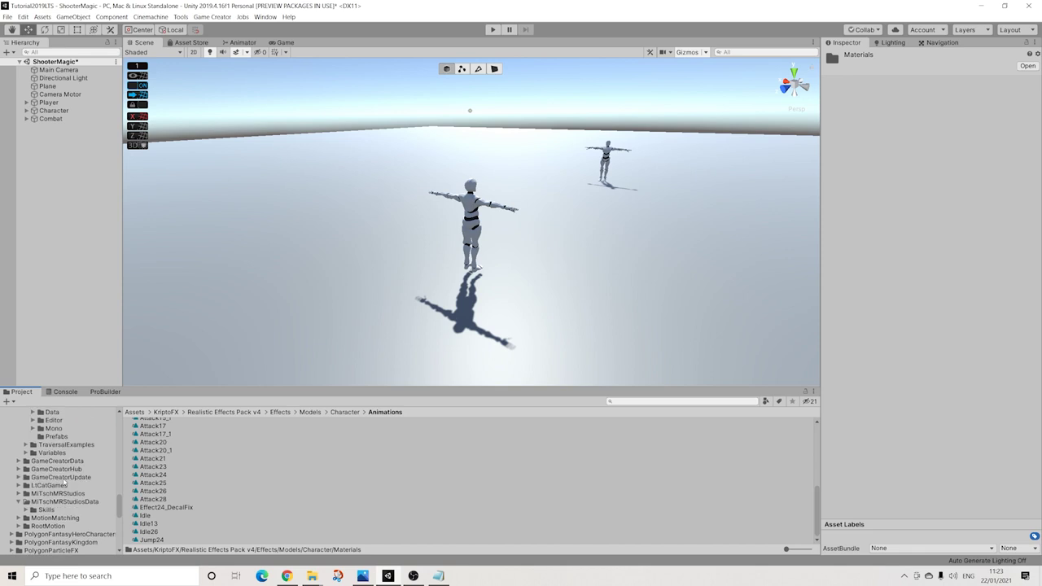
pyautogui.scroll(8, 66, 484)
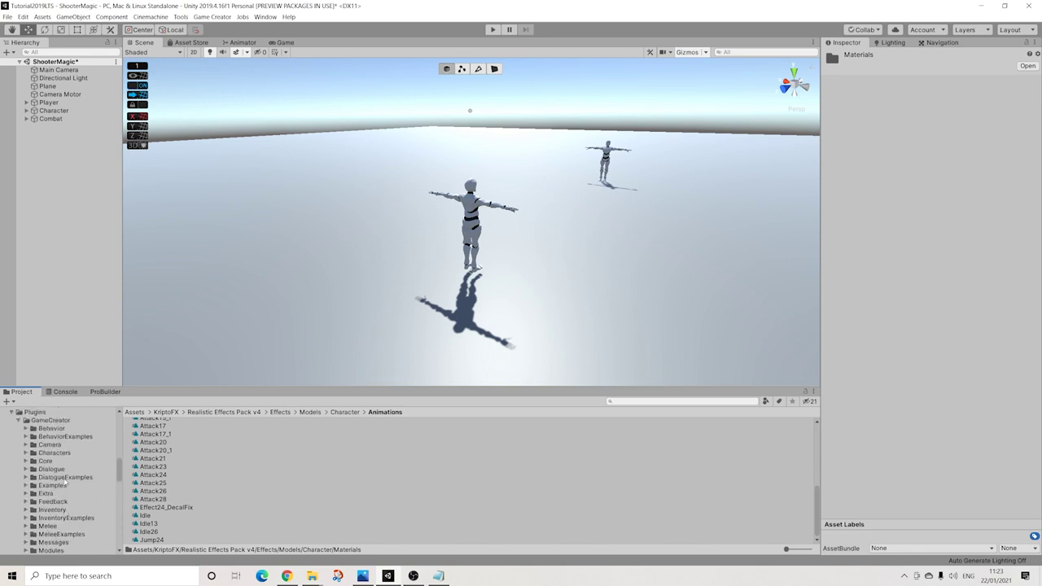
pyautogui.click(11, 473)
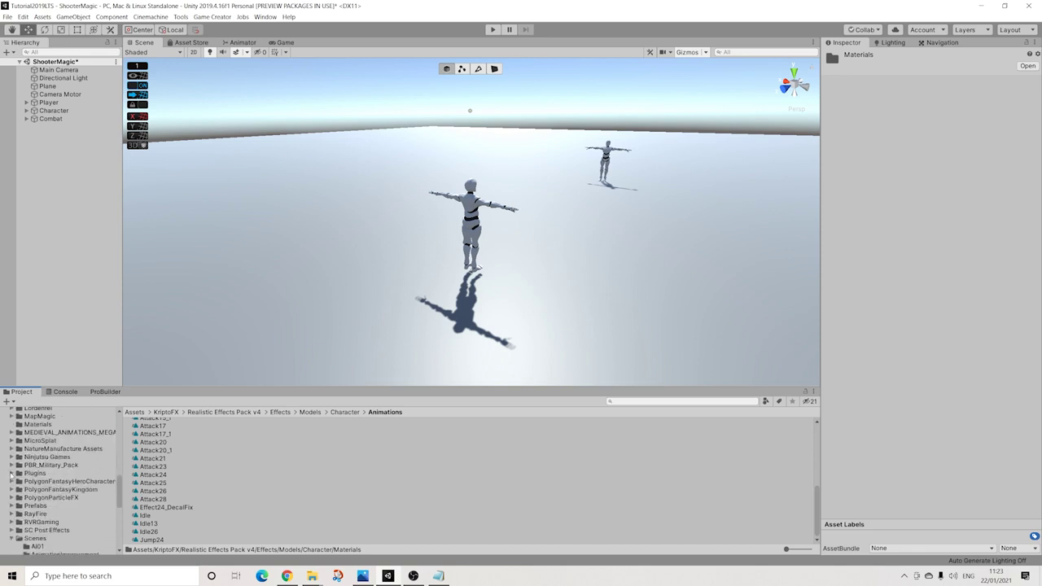
pyautogui.scroll(-4, 49, 503)
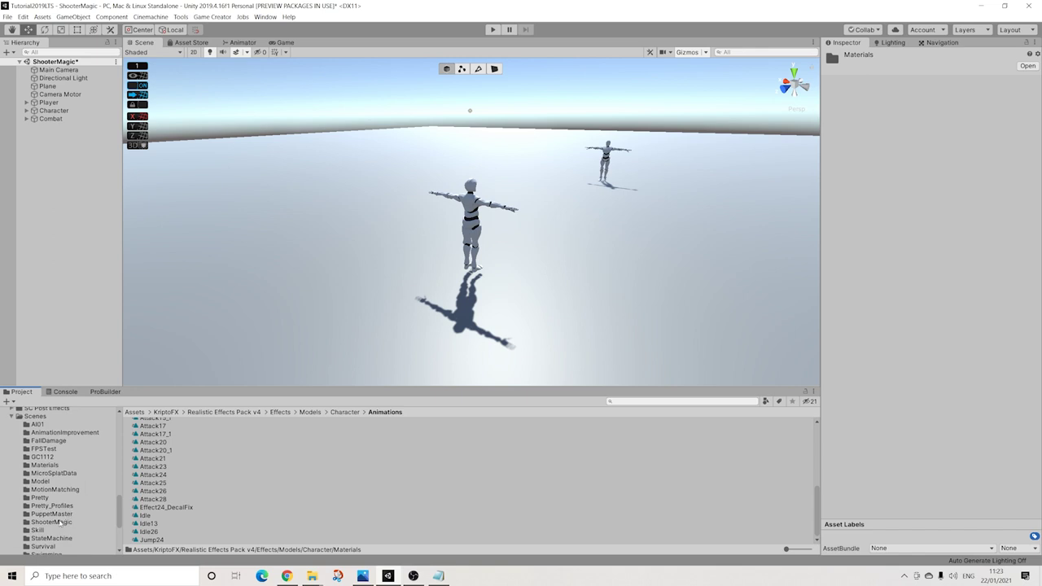
pyautogui.click(55, 522)
pyautogui.click(153, 462)
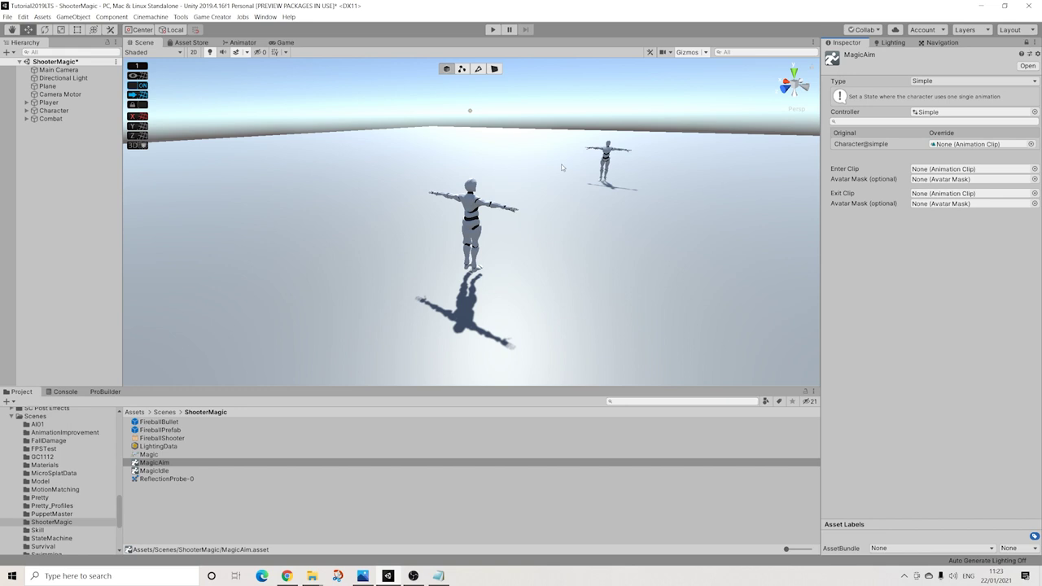
# - Drag the KriptoFX Idle clip onto MagicAim's Character@simple override and return to ShooterMagic
pyautogui.scroll(4, 56, 464)
pyautogui.scroll(10, 53, 465)
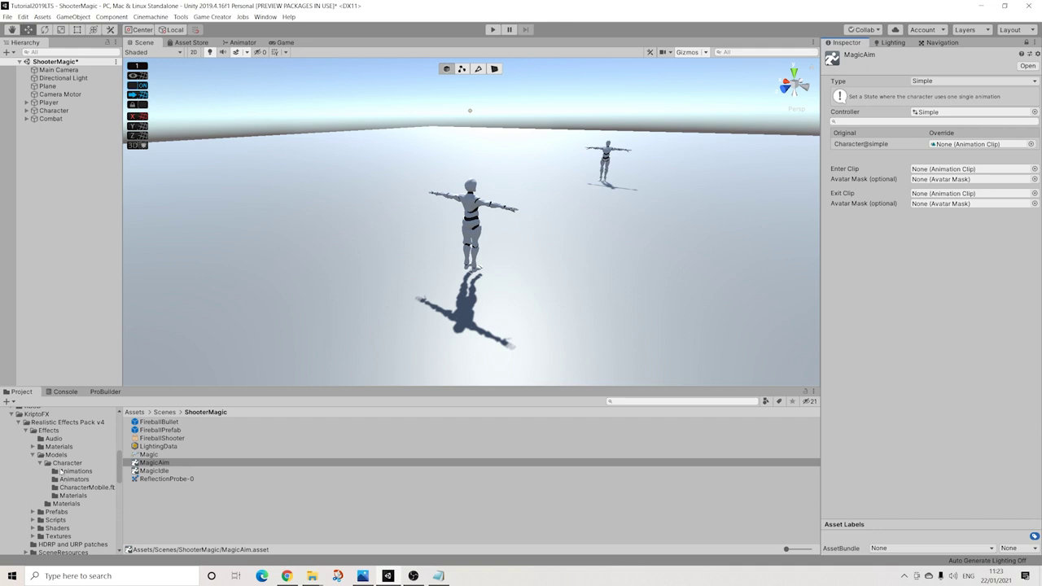
pyautogui.click(77, 473)
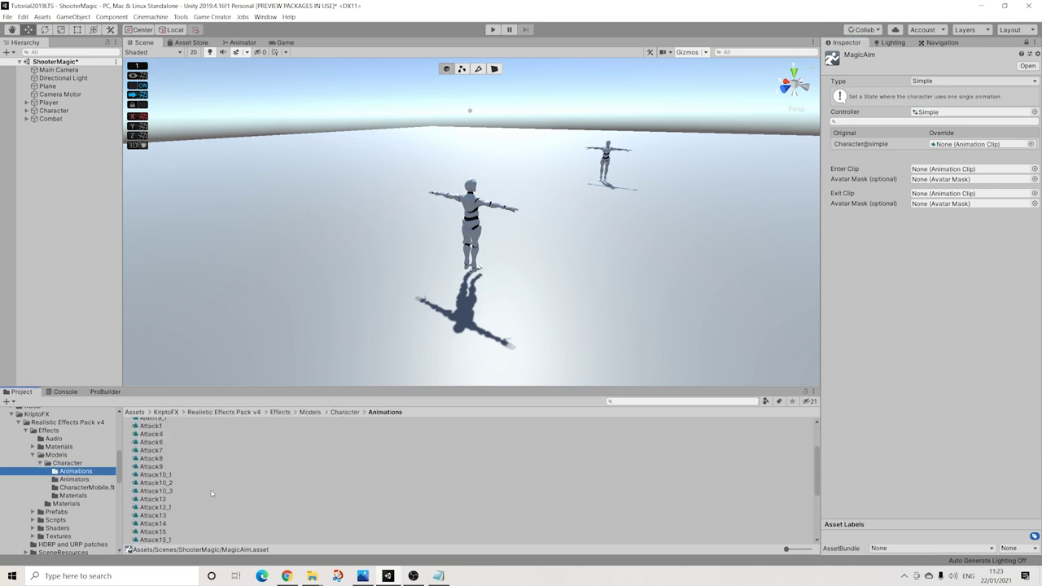
pyautogui.scroll(-5, 211, 493)
pyautogui.moveTo(145, 515); pyautogui.dragTo(954, 145)
pyautogui.scroll(-5, 65, 464)
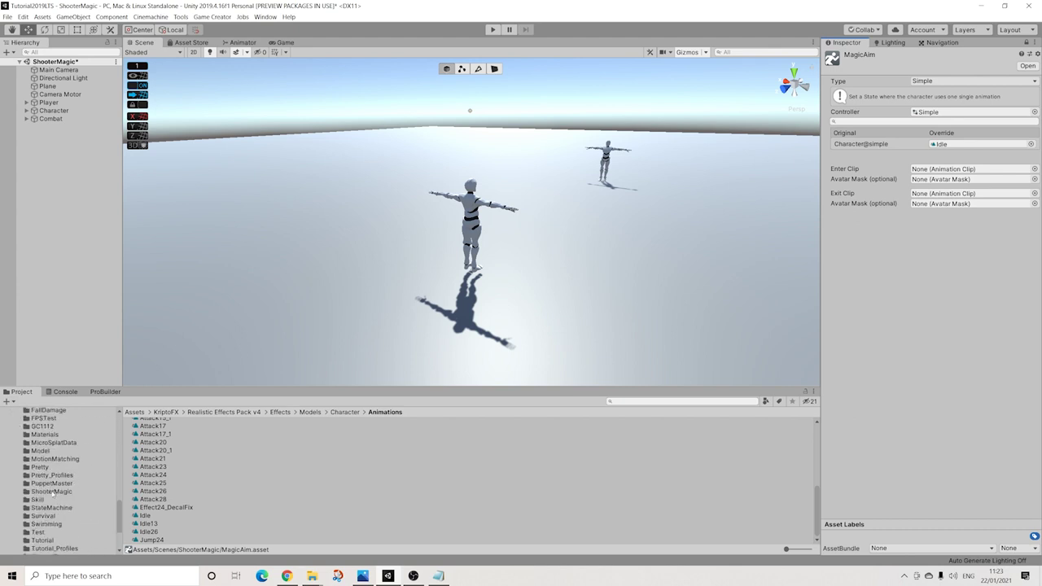
pyautogui.click(52, 491)
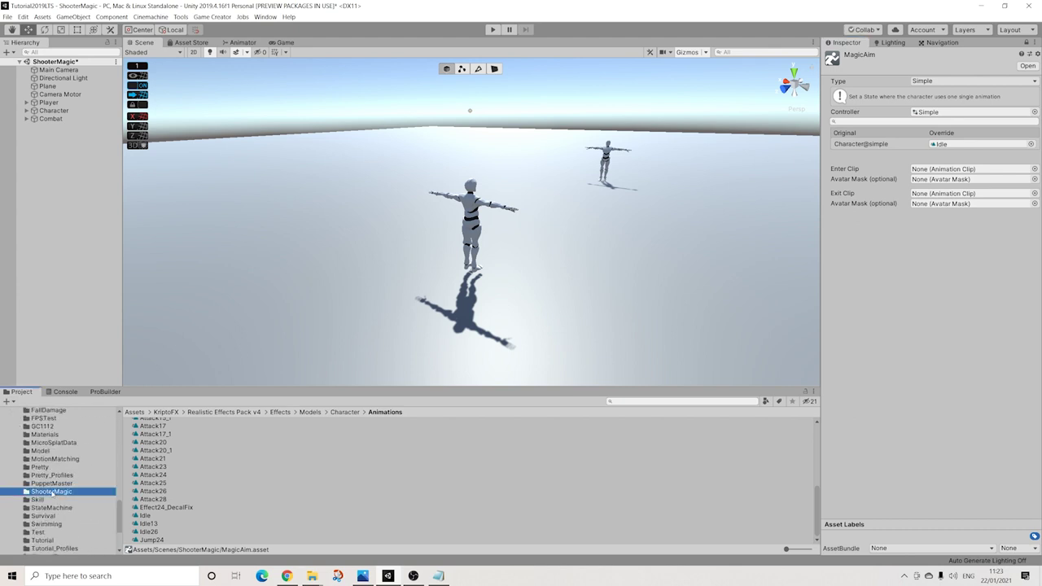
# - Select MagicIdle, unlock the Inspector, and drop the Idle clip onto its Character@idle slot
pyautogui.click(154, 470)
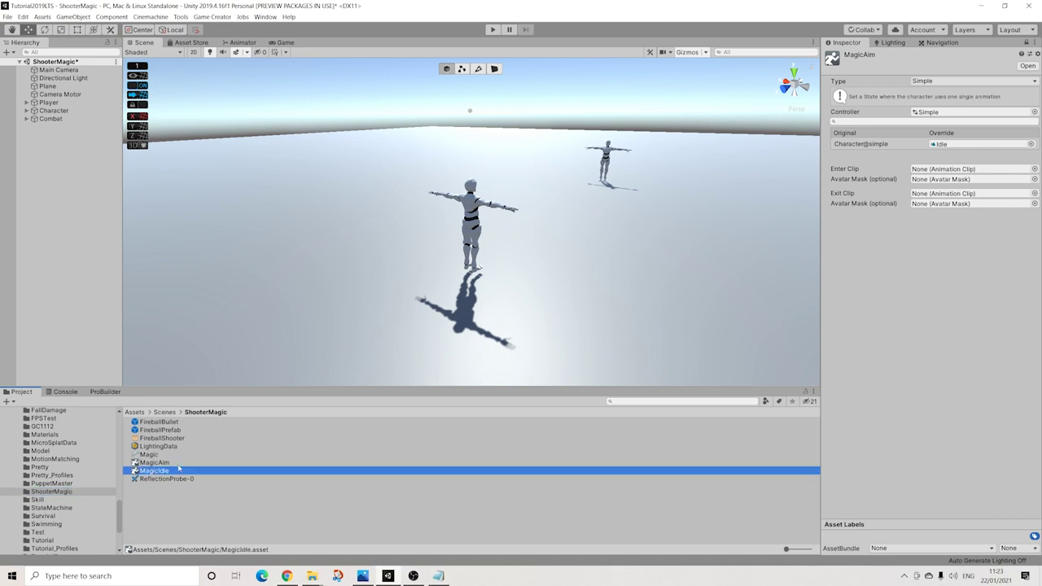
pyautogui.click(1025, 42)
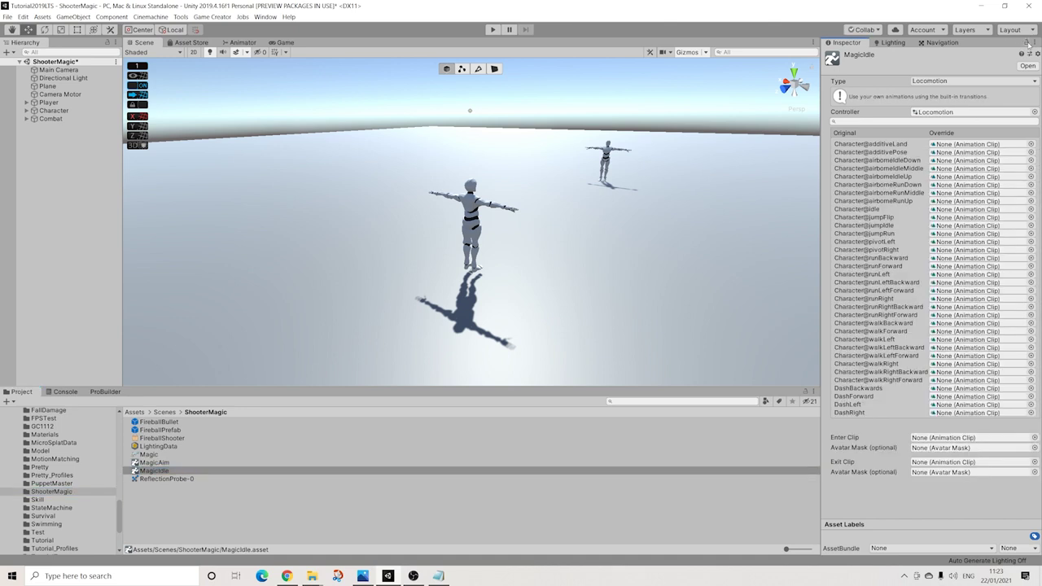
pyautogui.scroll(10, 57, 466)
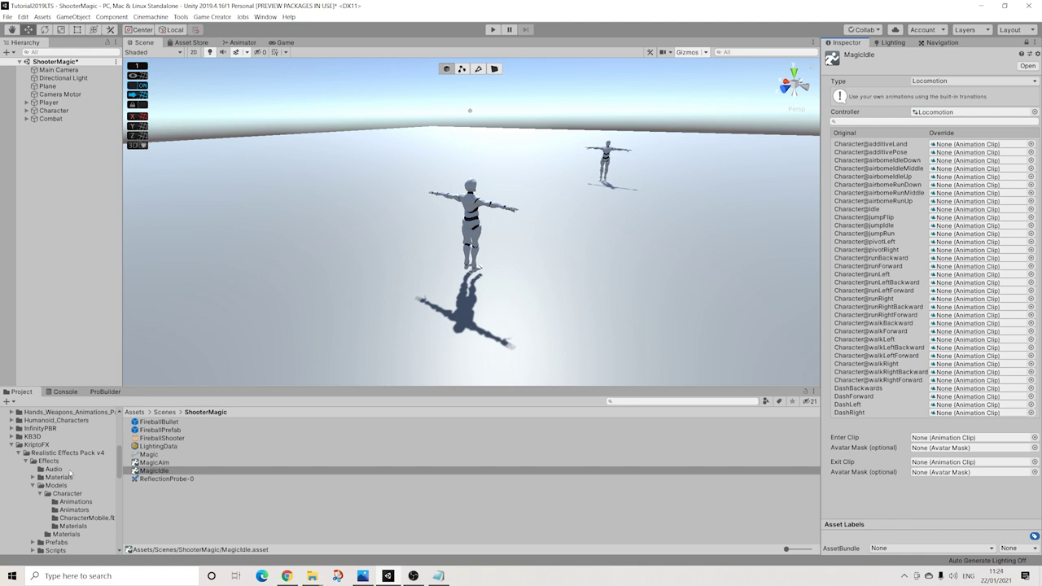
pyautogui.click(73, 503)
pyautogui.scroll(-5, 153, 471)
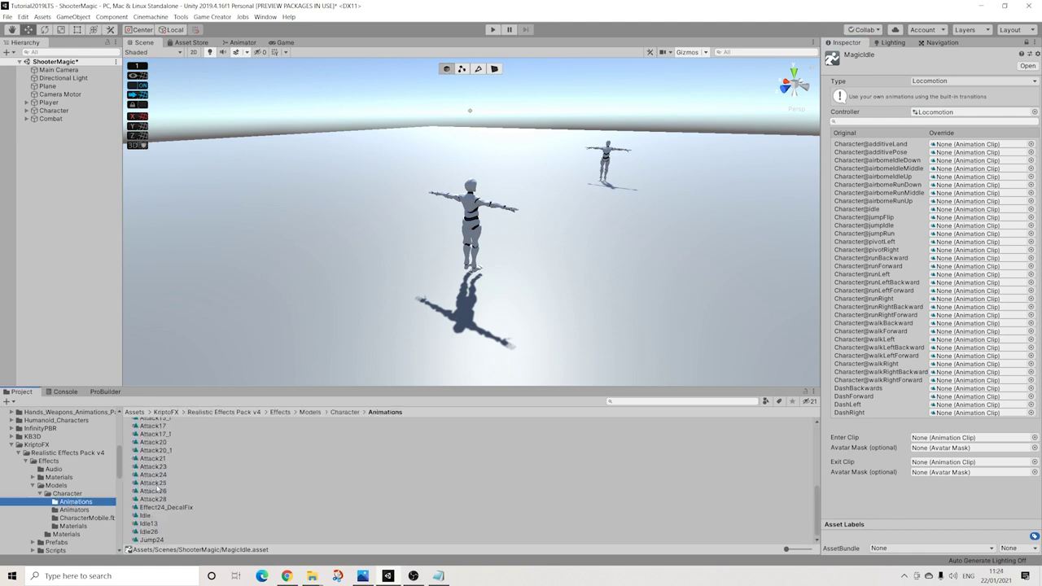
pyautogui.moveTo(146, 517); pyautogui.dragTo(951, 214)
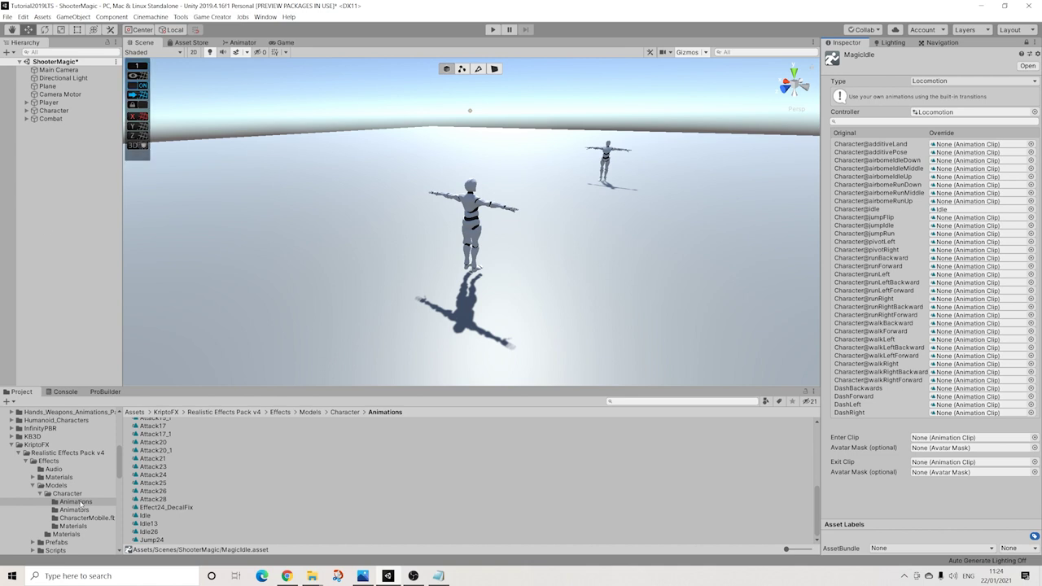
# - Go back to the ShooterMagic folder and select the FireballShooter ammo asset
pyautogui.scroll(-6, 68, 510)
pyautogui.scroll(-3, 68, 510)
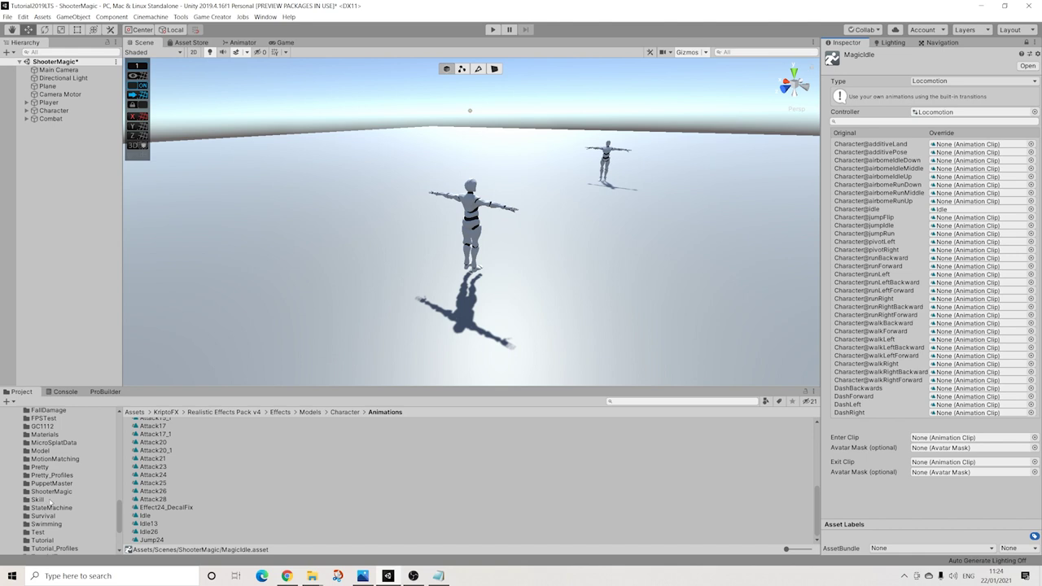
pyautogui.click(53, 492)
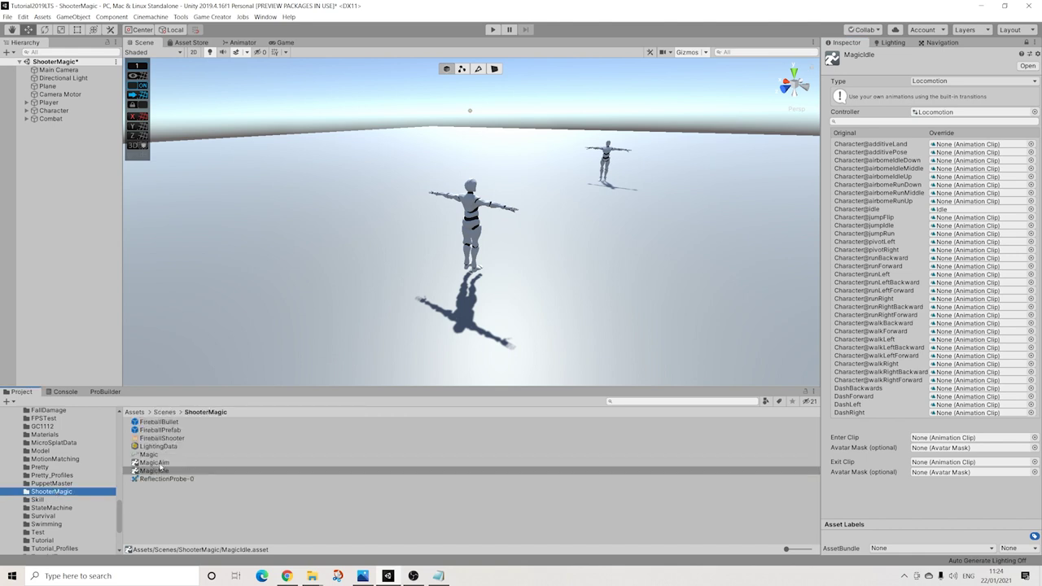
pyautogui.click(161, 438)
# - Select FireballShooter and set its Animation Shoot to the Attack1 clip
pyautogui.click(938, 200)
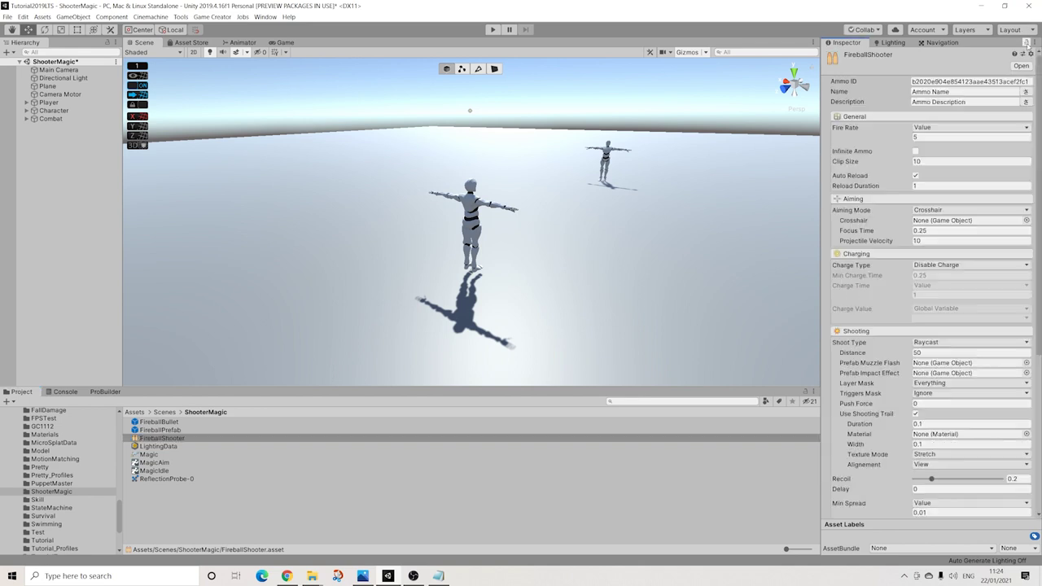
pyautogui.scroll(-3, 934, 326)
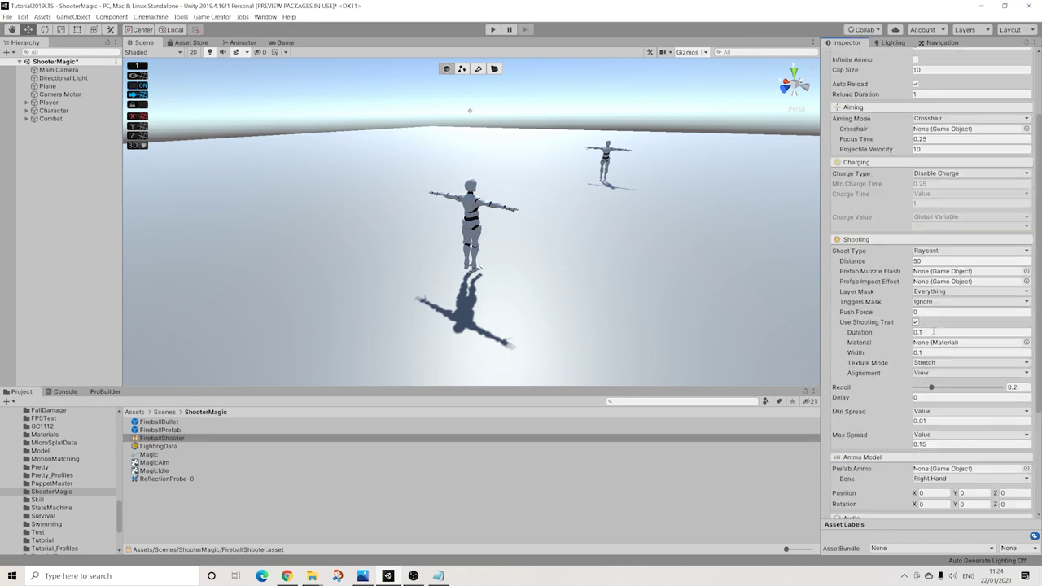
pyautogui.scroll(-3, 935, 326)
pyautogui.scroll(-2, 935, 326)
pyautogui.scroll(3, 949, 368)
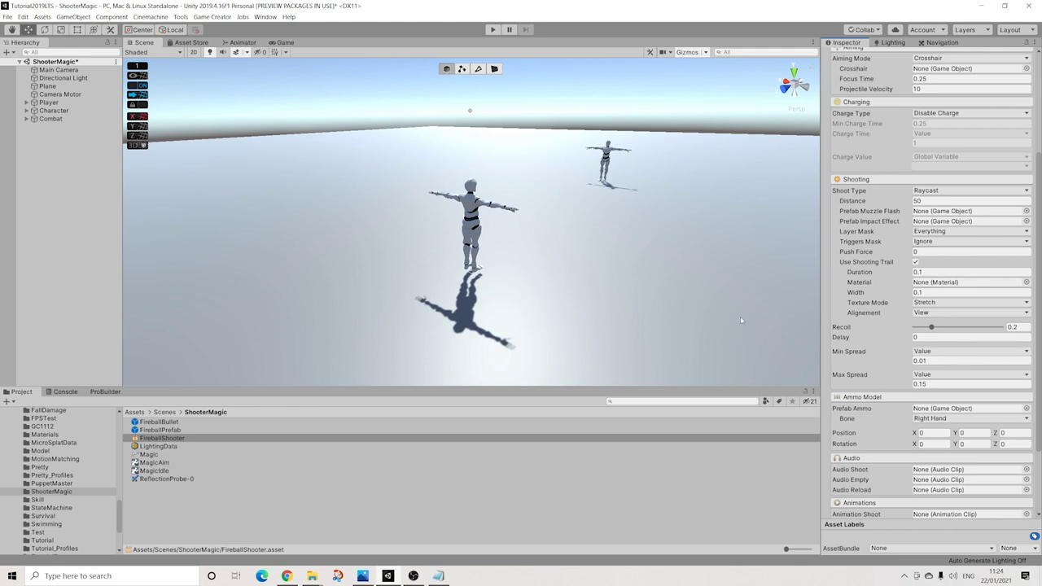
pyautogui.click(1026, 469)
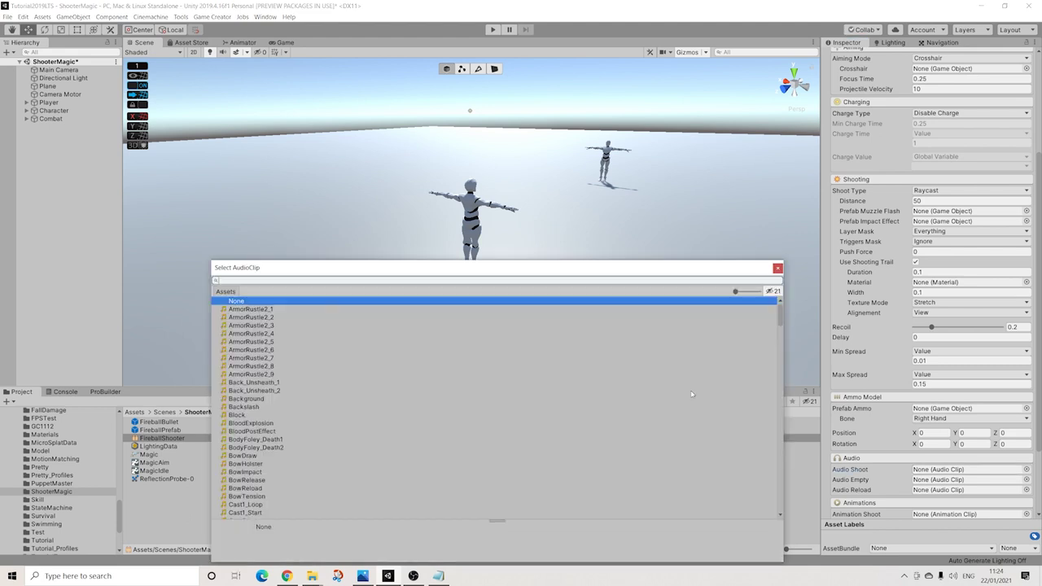
pyautogui.write('attack')
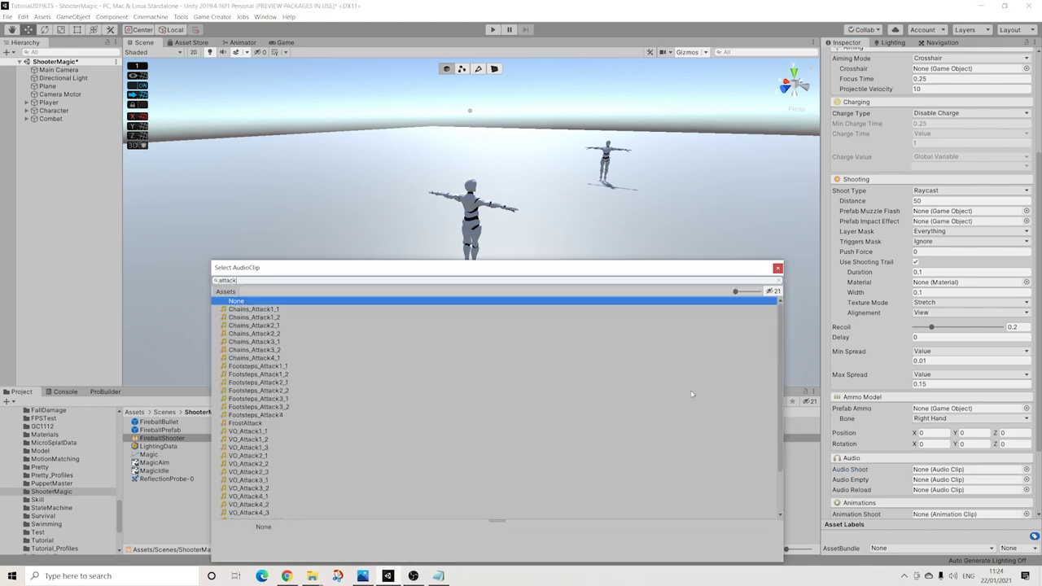
pyautogui.write('1')
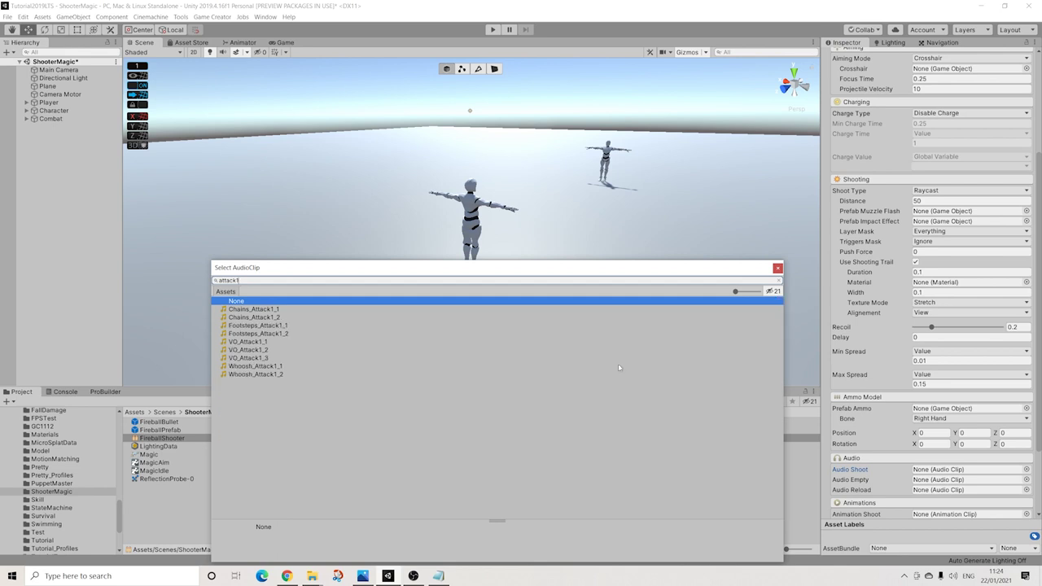
pyautogui.click(778, 268)
pyautogui.scroll(-3, 960, 462)
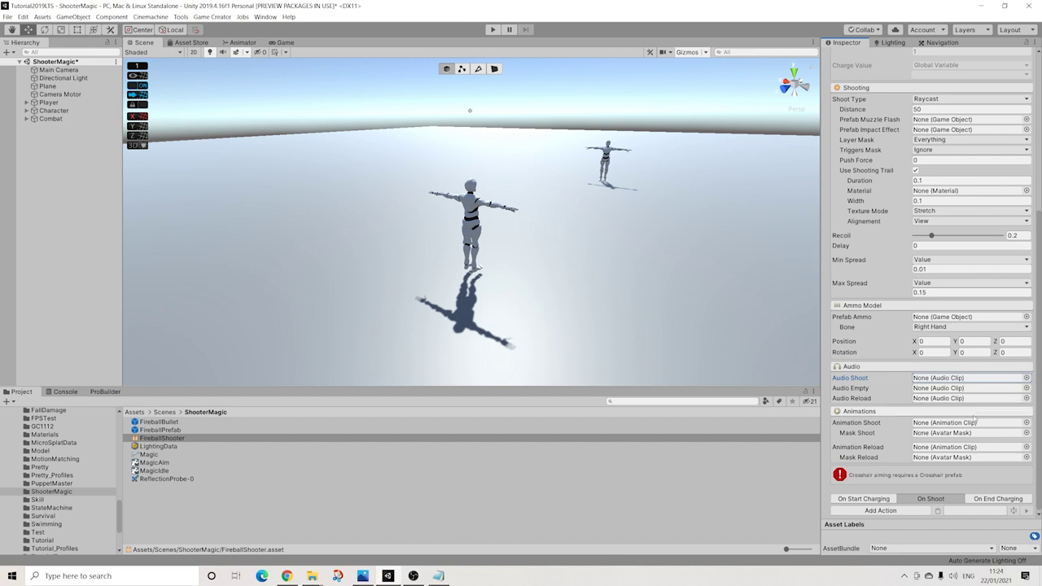
pyautogui.click(1026, 423)
pyautogui.write('a')
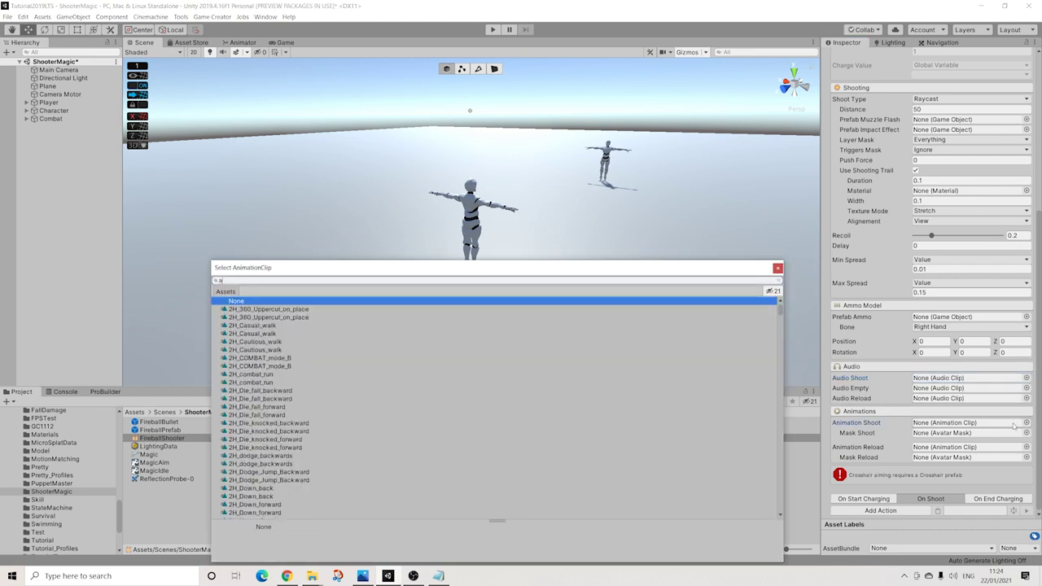
pyautogui.write('ttack1')
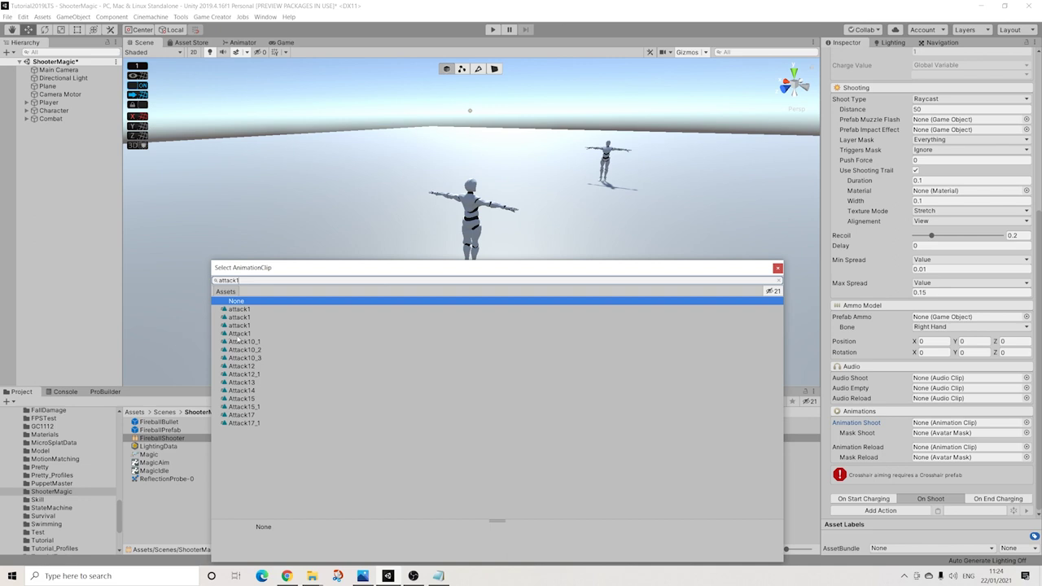
pyautogui.click(238, 333)
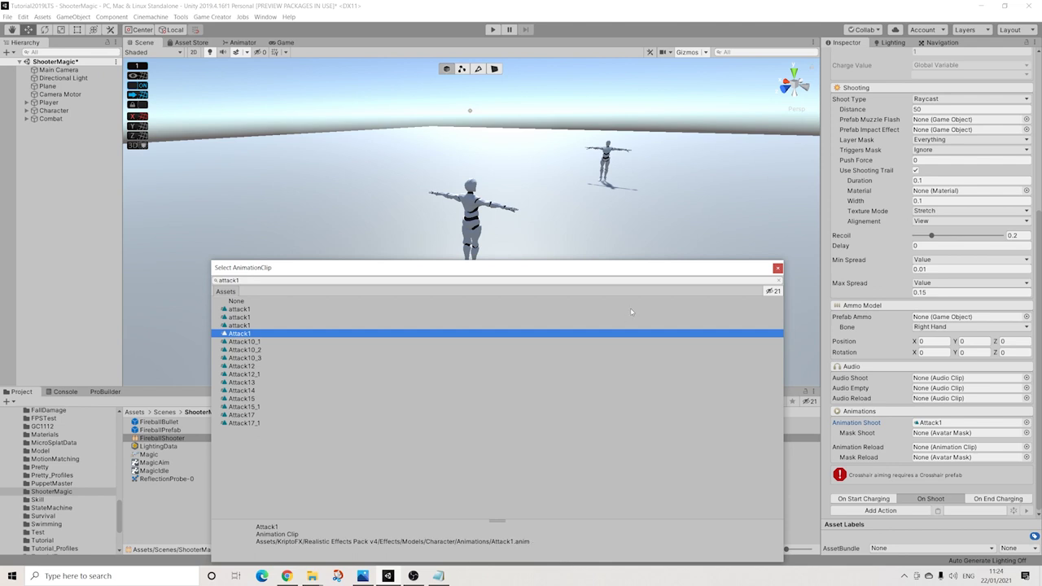
pyautogui.click(777, 268)
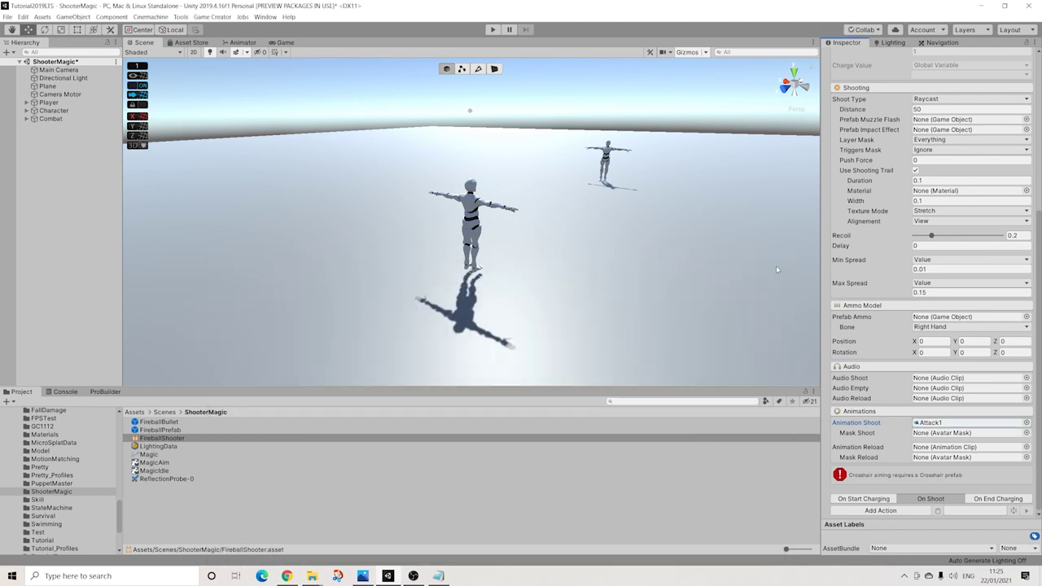
# - Set Mask Shoot to UpperBody and the Crosshair to Crosshair-Default
pyautogui.click(1026, 434)
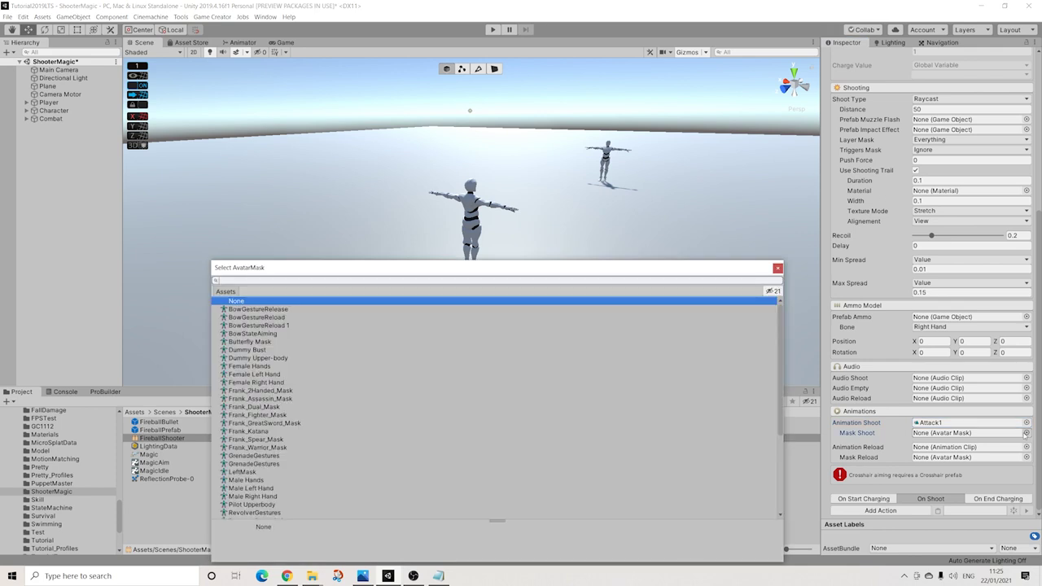
pyautogui.write('upp')
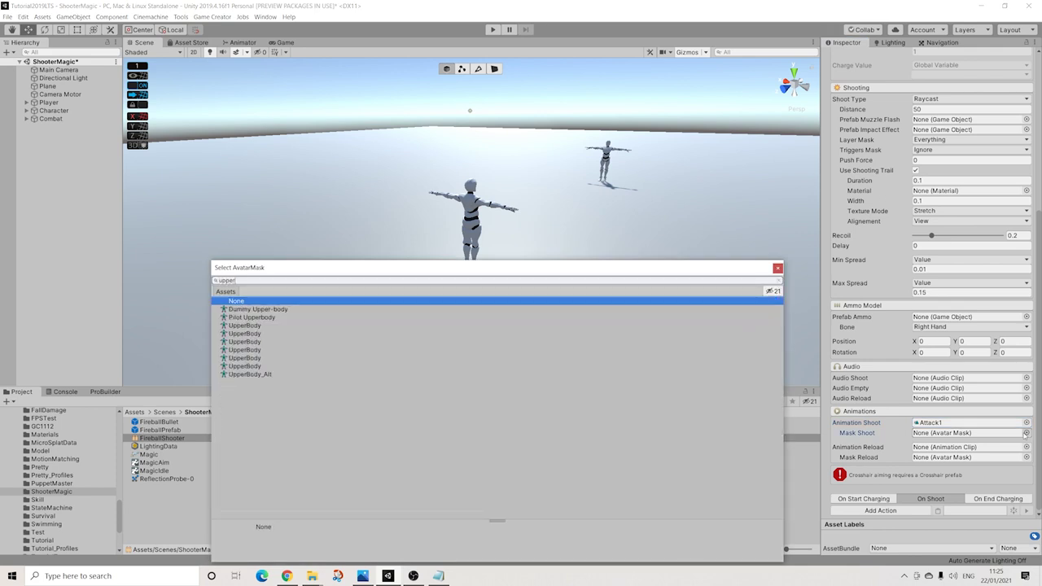
pyautogui.write('er')
pyautogui.press('Down')
pyautogui.press('Down')
pyautogui.press('Down')
pyautogui.press('Down')
pyautogui.press('Return')
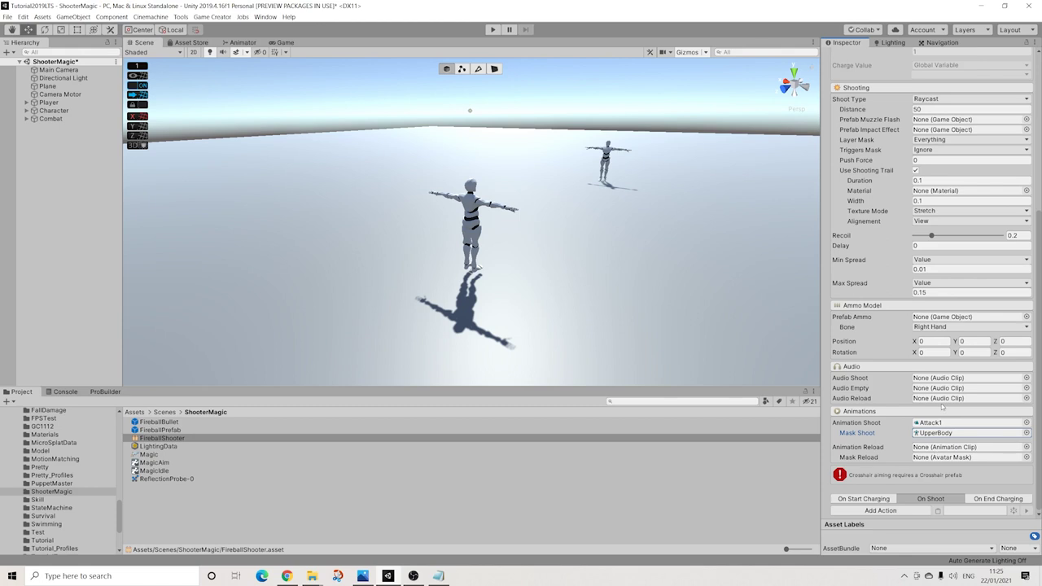
pyautogui.scroll(5, 924, 309)
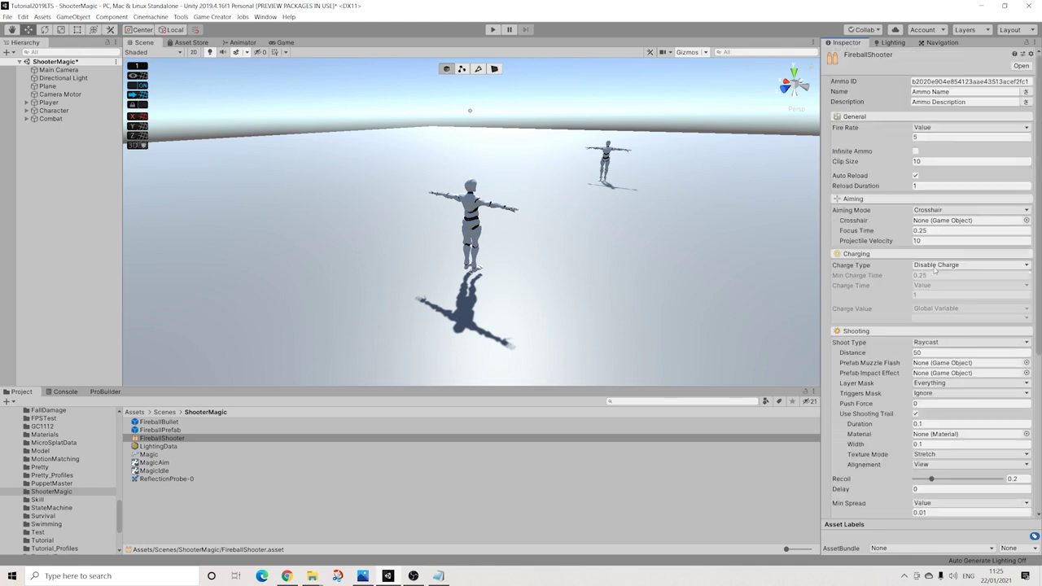
pyautogui.click(1026, 220)
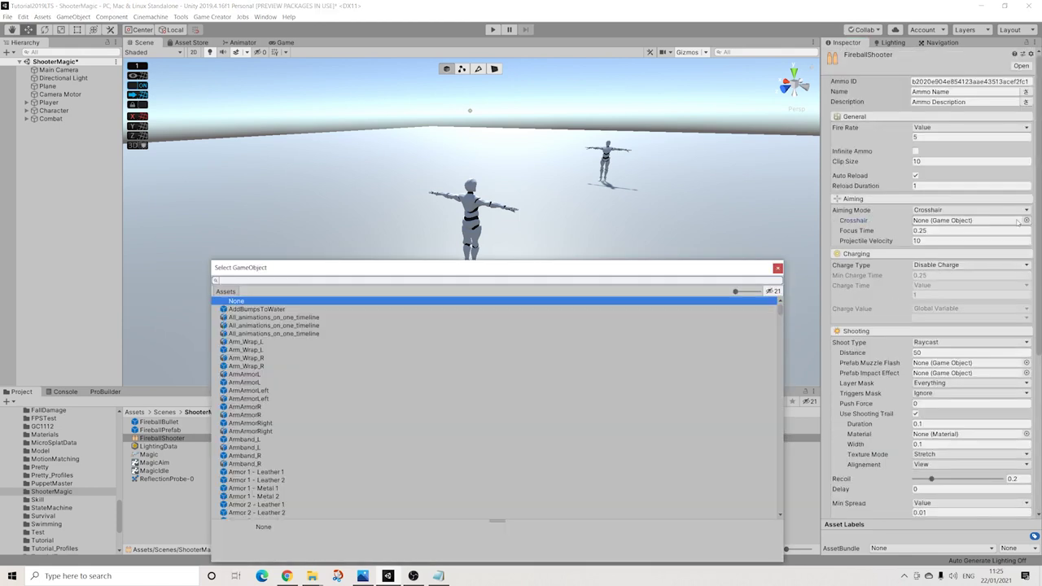
pyautogui.write('crossh')
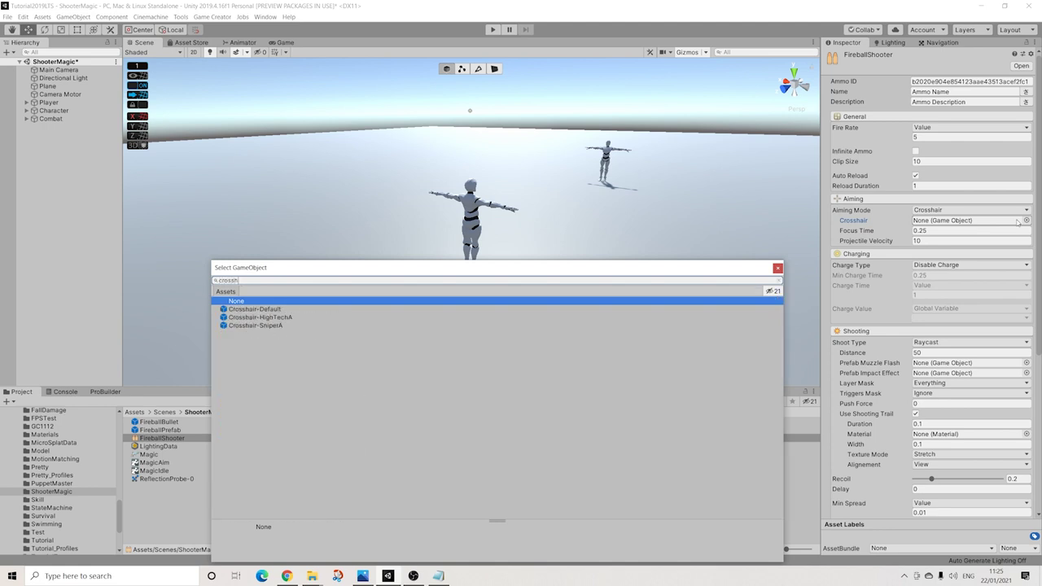
pyautogui.press('Down')
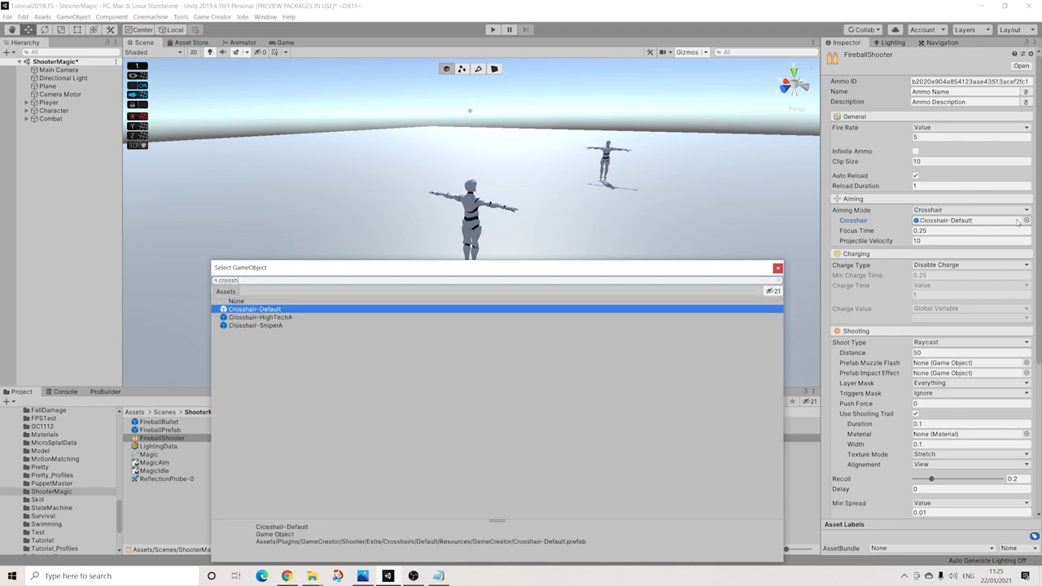
pyautogui.press('Return')
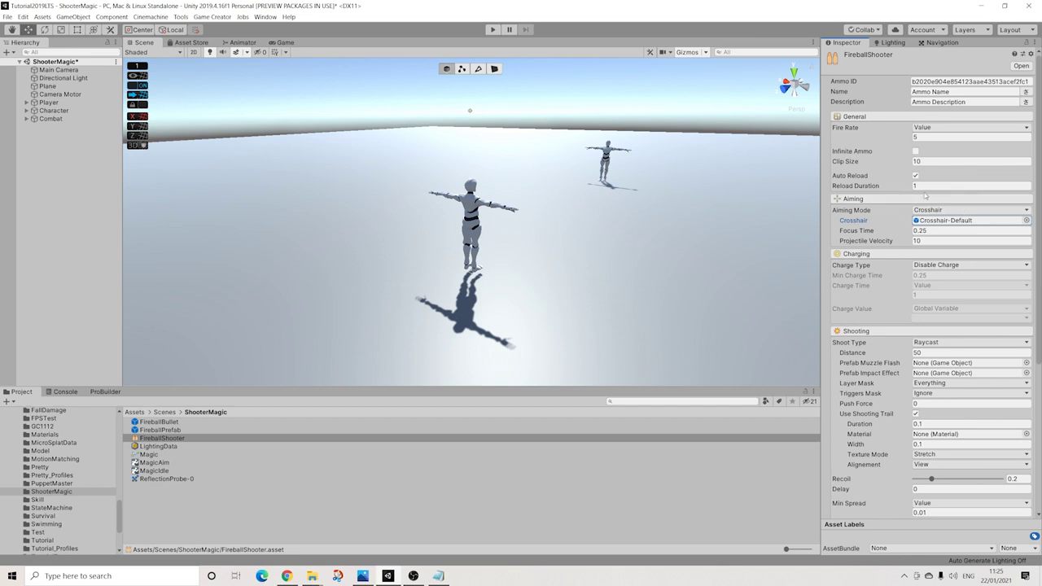
# - Turn on Infinite Ammo and set Reload Duration to 0
pyautogui.click(916, 152)
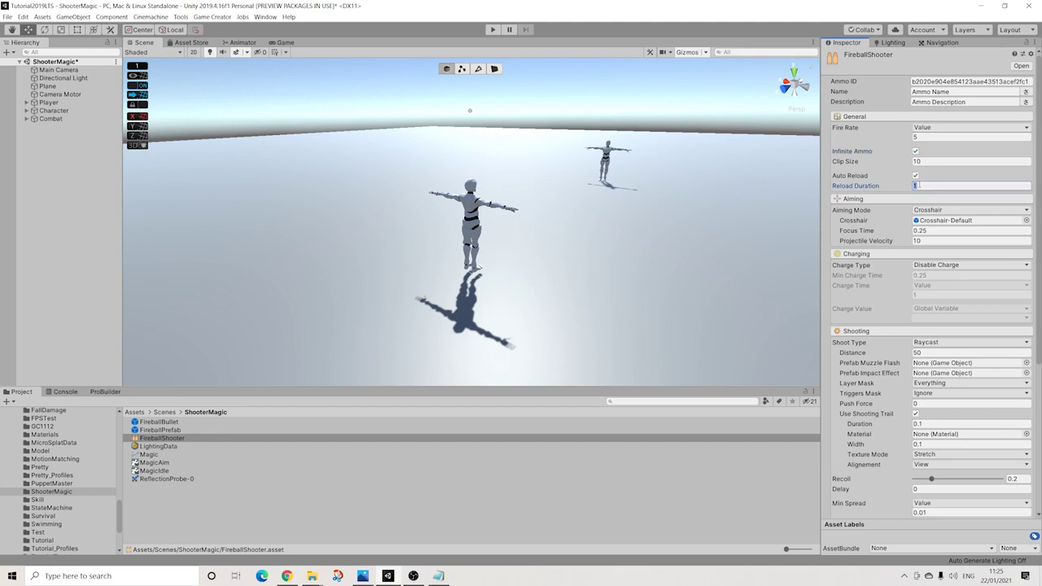
pyautogui.write('0')
pyautogui.scroll(-3, 914, 170)
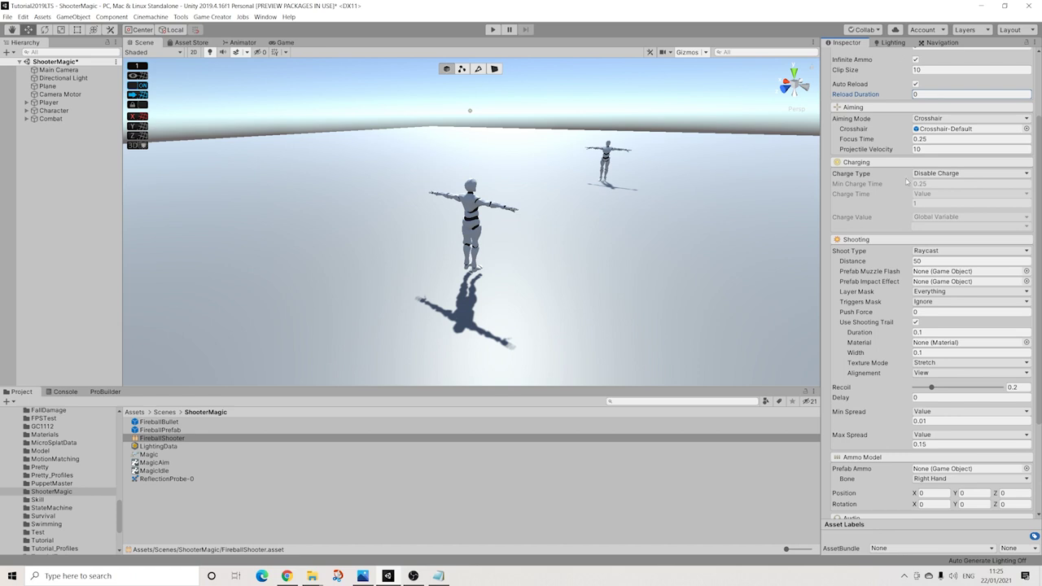
# - Switch the shoot type to Projectile and assign FireballBullet as the projectile prefab
pyautogui.click(926, 252)
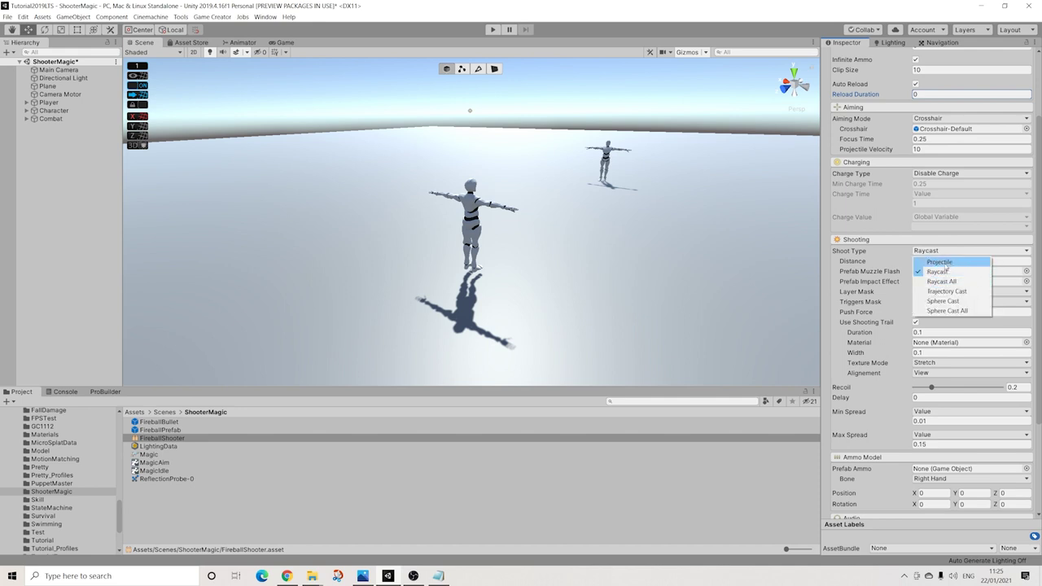
pyautogui.click(944, 263)
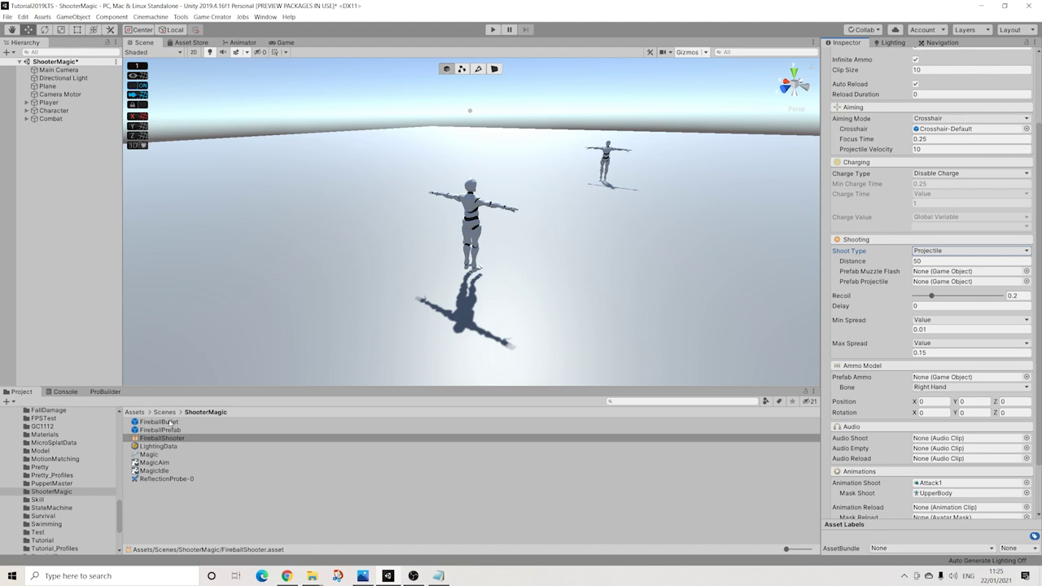
pyautogui.moveTo(166, 425); pyautogui.dragTo(893, 298)
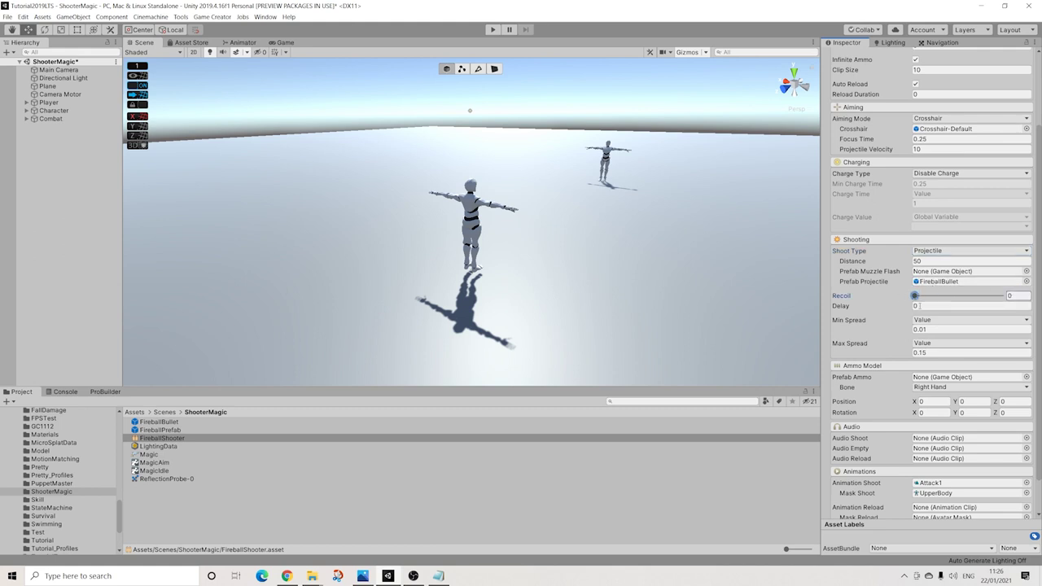
# - Set both Min Spread and Max Spread to 0
pyautogui.click(943, 329)
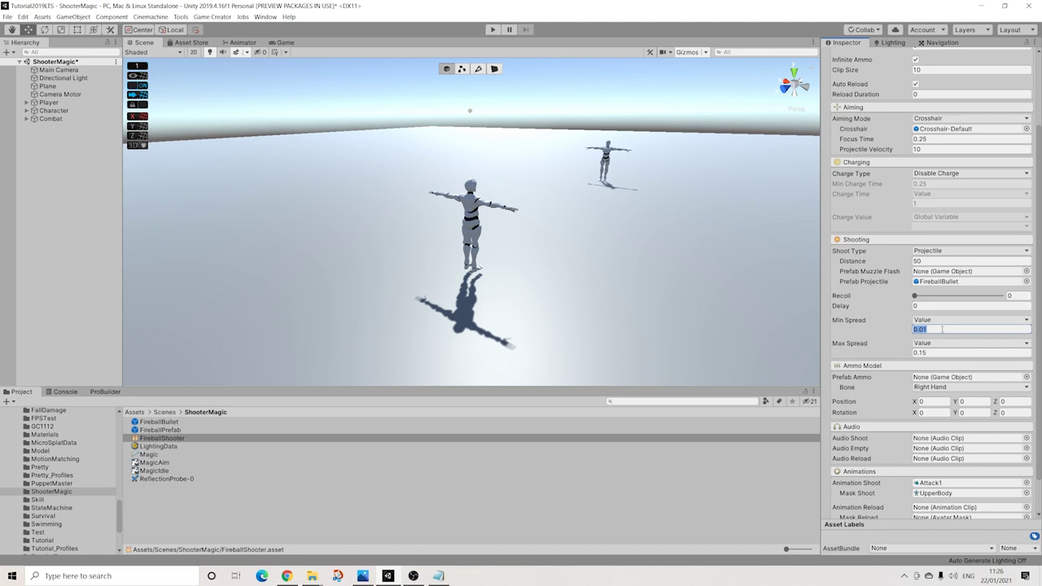
pyautogui.write('0')
pyautogui.press('Tab')
pyautogui.press('Tab')
pyautogui.write('0')
pyautogui.scroll(-2, 942, 329)
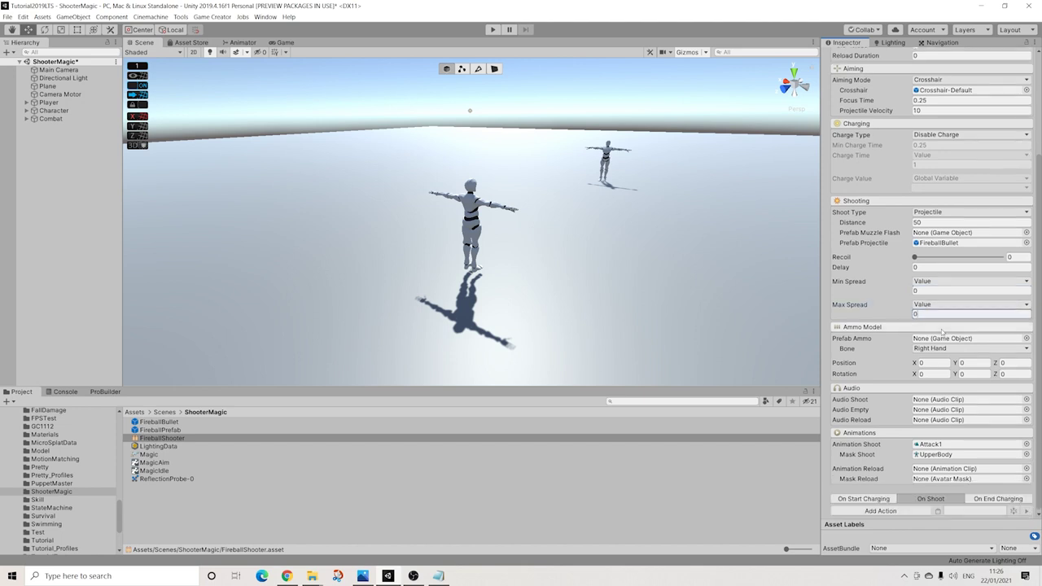
pyautogui.scroll(4, 943, 332)
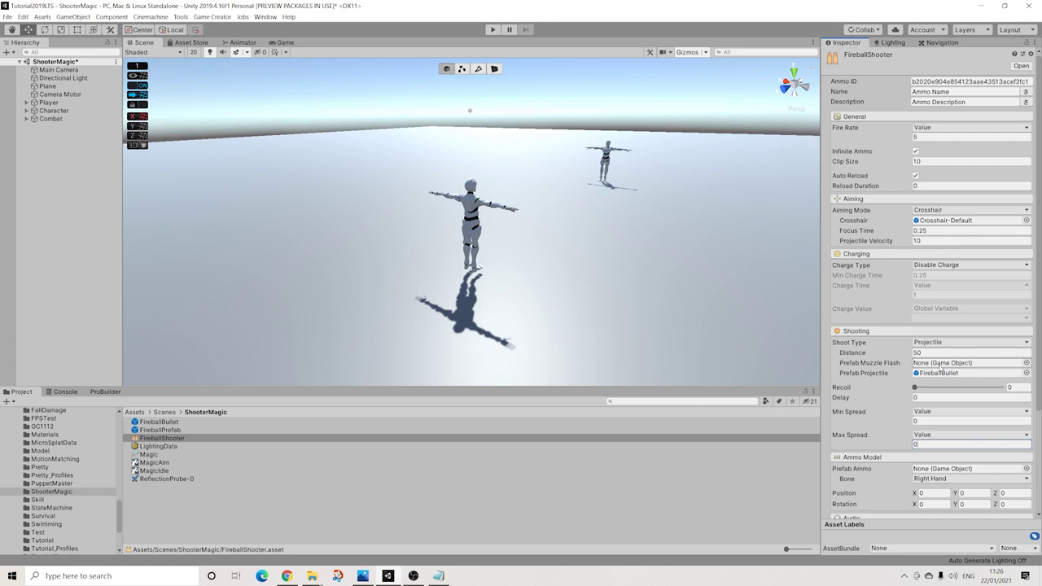
# - Enter 'Fireball' as the ammo Name and 'Shoot fireballs' as its Description
pyautogui.click(957, 92)
pyautogui.write('Fi')
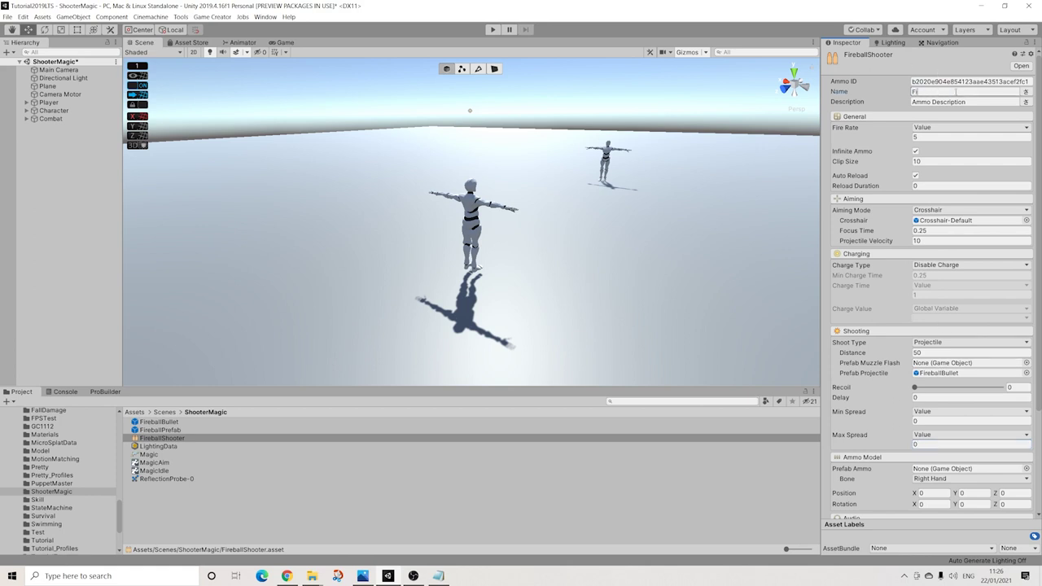
pyautogui.write('reball')
pyautogui.click(951, 101)
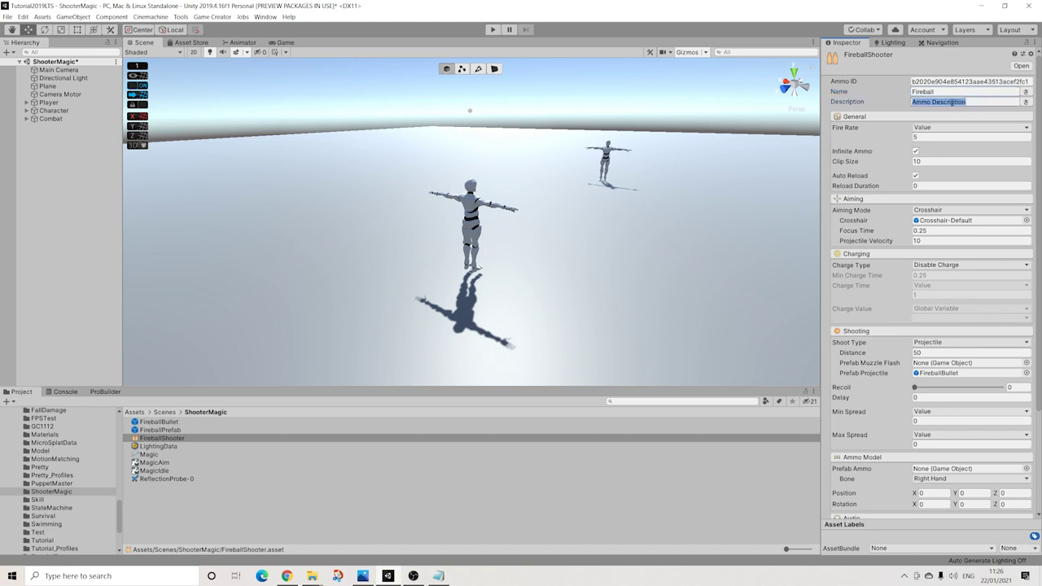
pyautogui.write('Shoot fireballs')
# - Open the FireballBullet prefab, add a Rigidbody with Use Gravity off, and start adding a Trigger
pyautogui.doubleClick(159, 422)
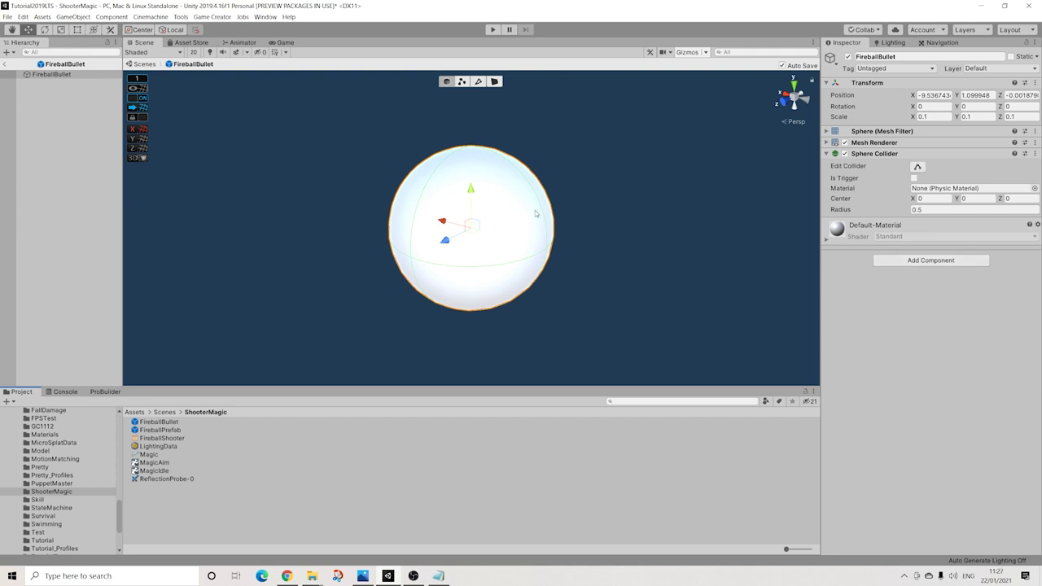
pyautogui.click(899, 261)
pyautogui.write('r')
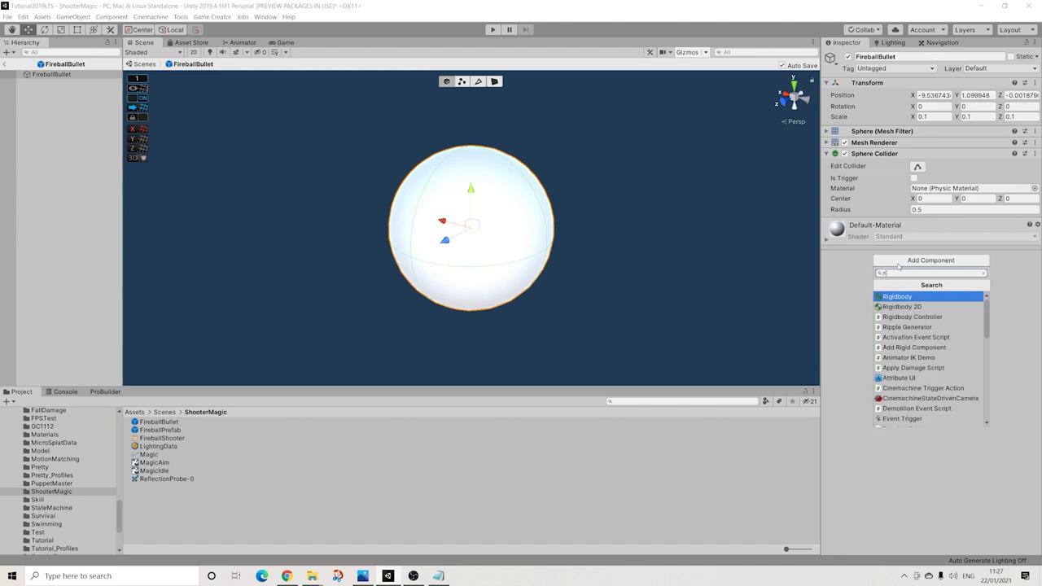
pyautogui.write('ig')
pyautogui.press('Return')
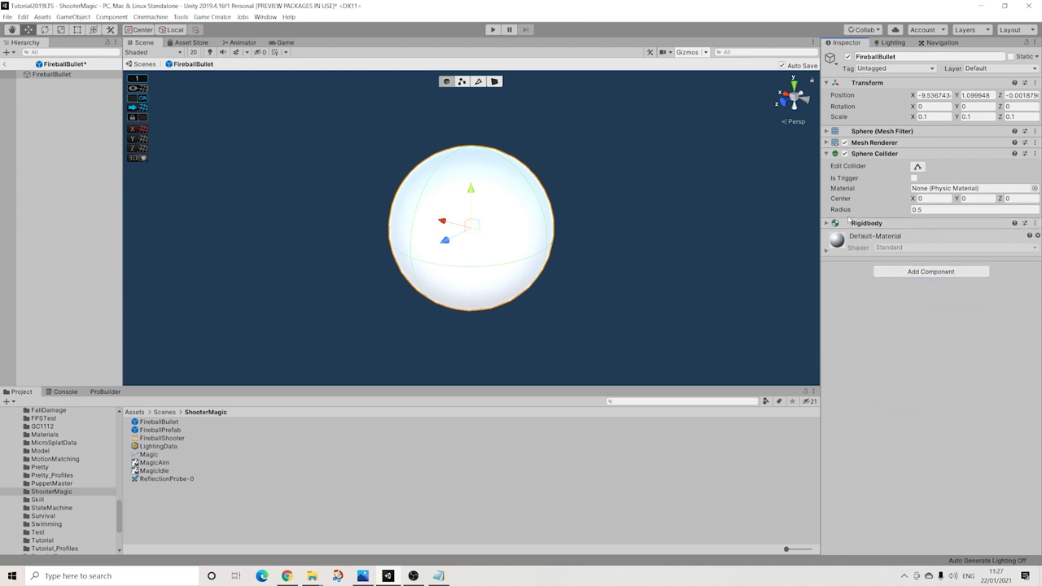
pyautogui.click(861, 224)
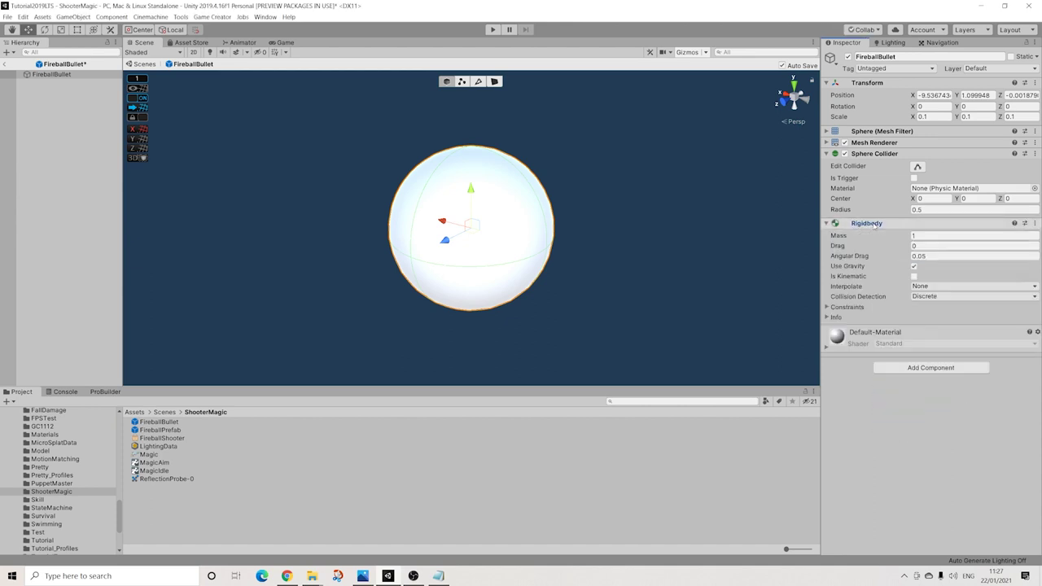
pyautogui.click(913, 267)
pyautogui.click(887, 226)
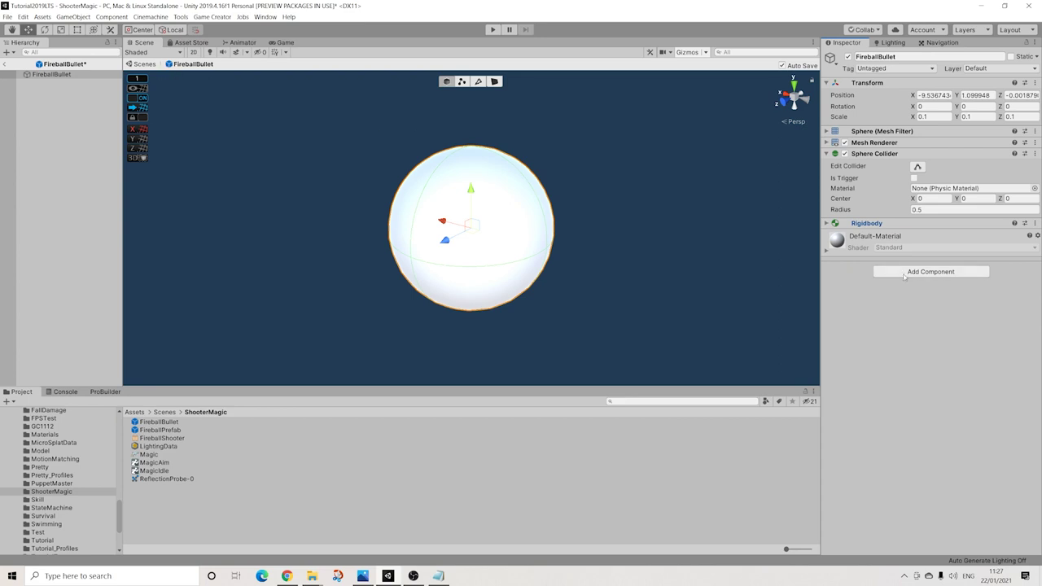
pyautogui.click(931, 272)
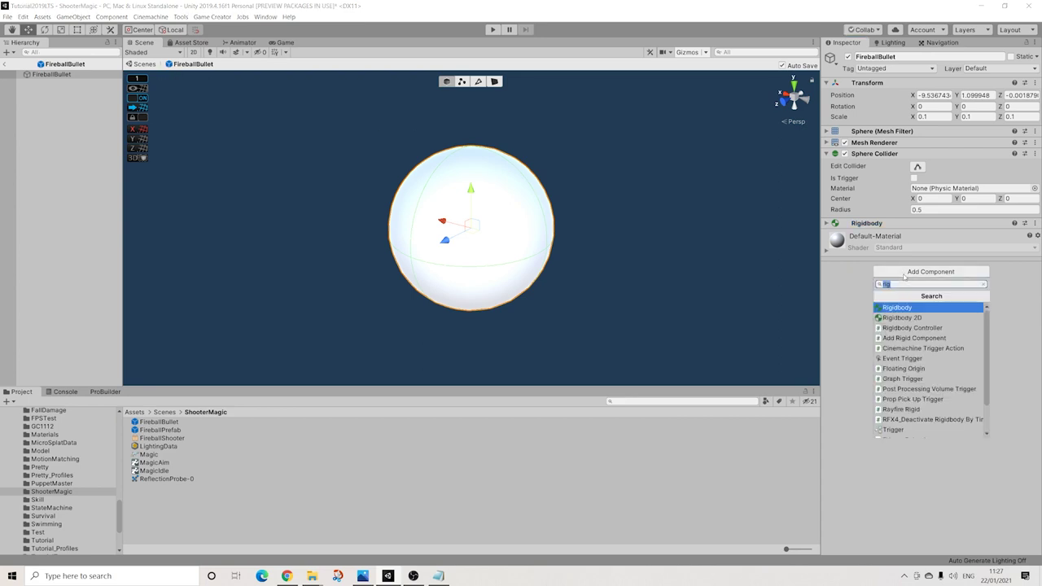
pyautogui.write('trigg')
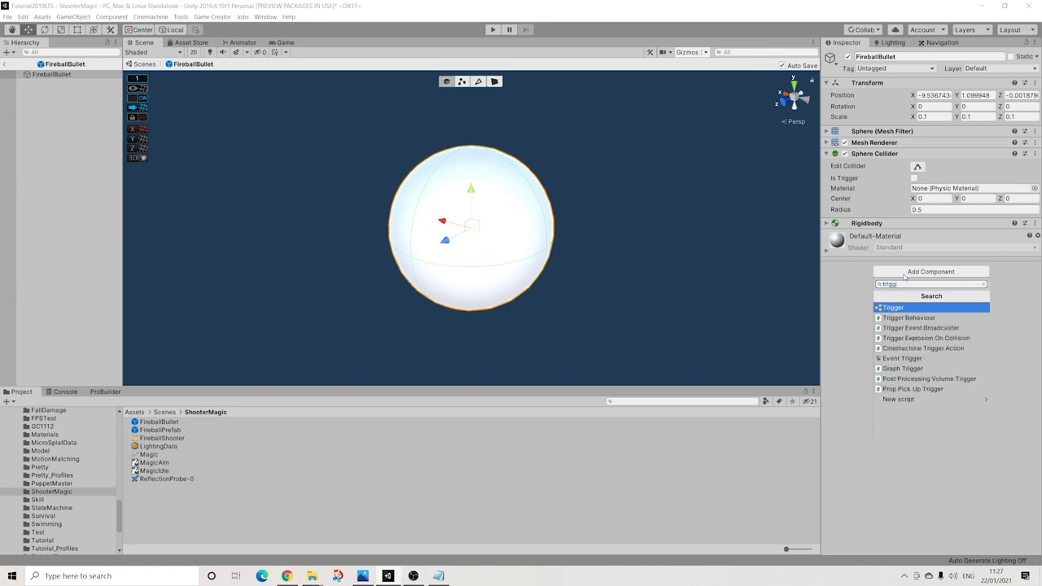
# - Add the Trigger, set it to On Collision Enter, and create an empty Actions slot
pyautogui.press('Return')
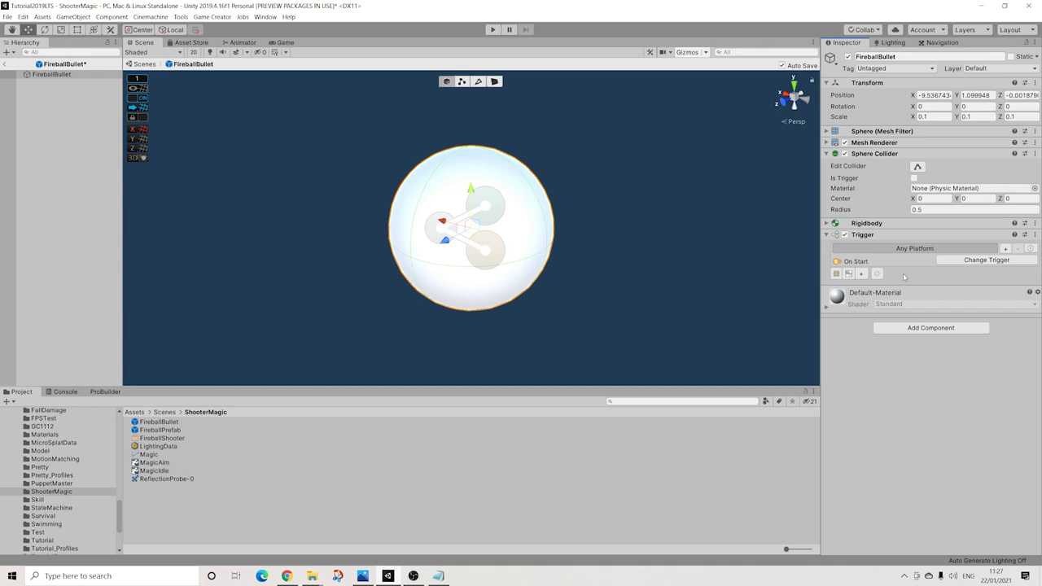
pyautogui.click(953, 261)
pyautogui.write('coll')
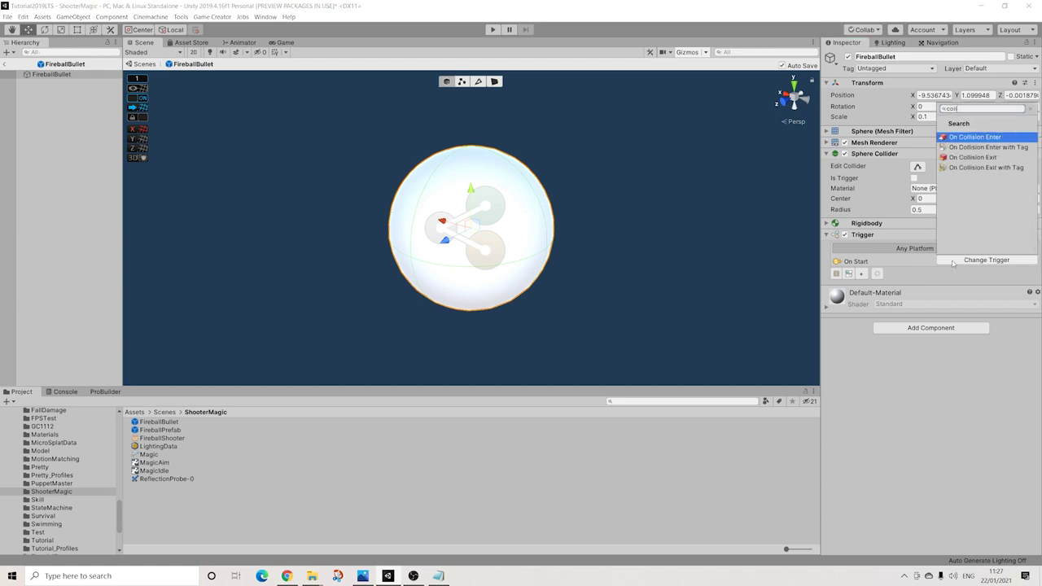
pyautogui.press('Return')
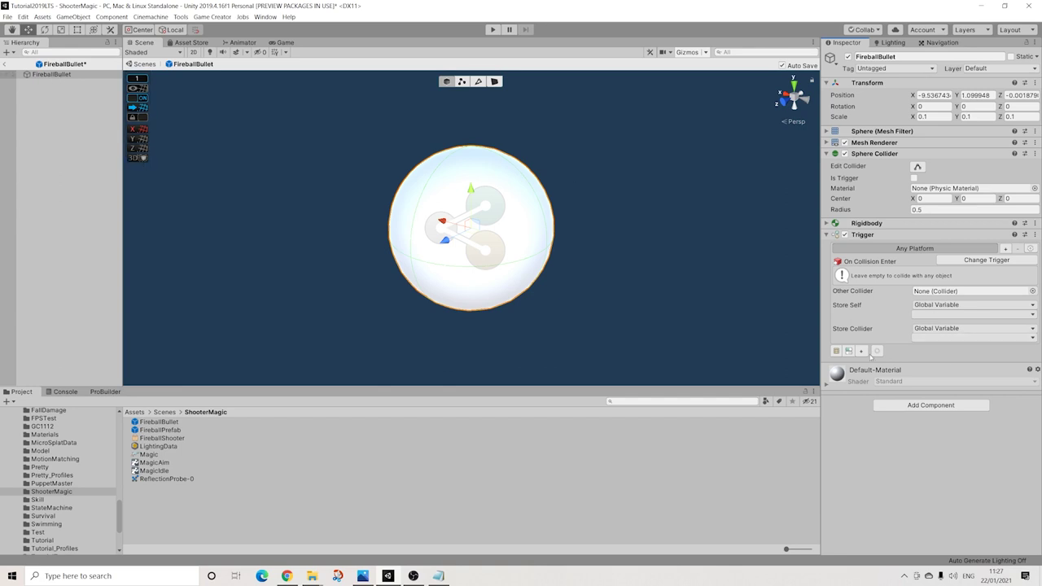
pyautogui.click(861, 353)
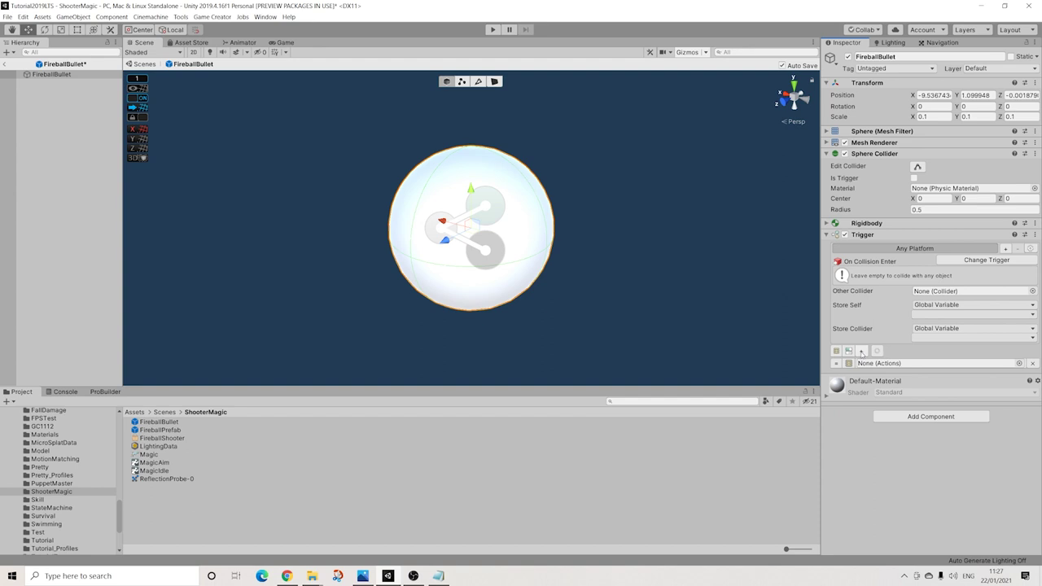
pyautogui.click(902, 416)
# - Add a Local Variables component with a GameObject variable named 'collision'
pyautogui.write('local')
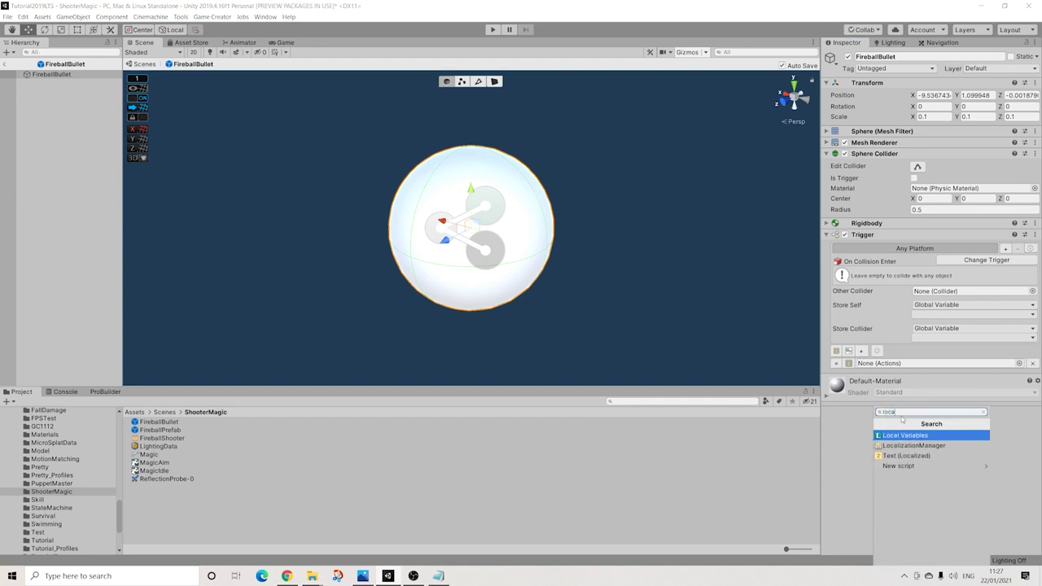
pyautogui.press('Return')
pyautogui.click(876, 381)
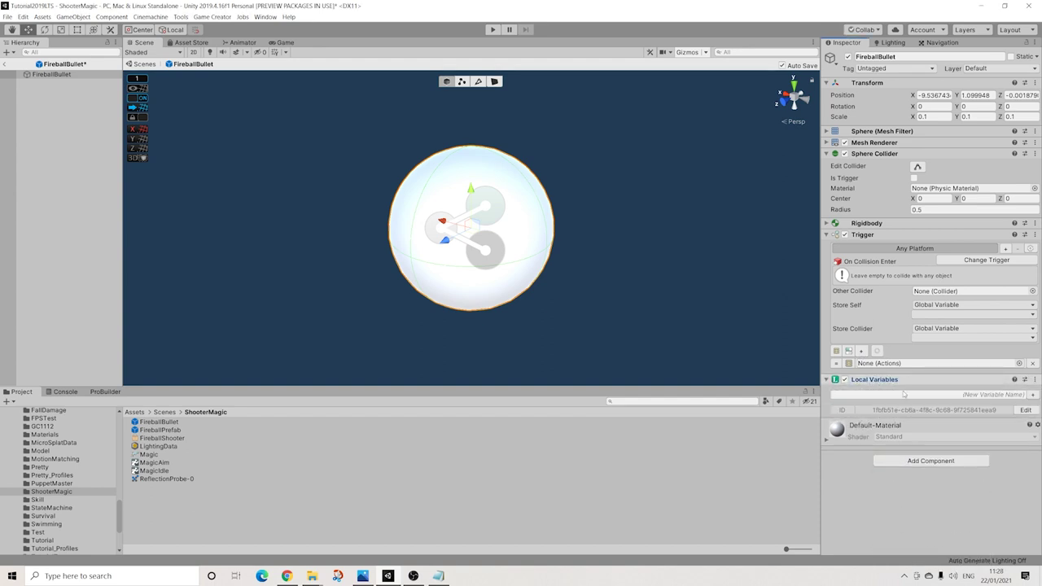
pyautogui.click(1033, 395)
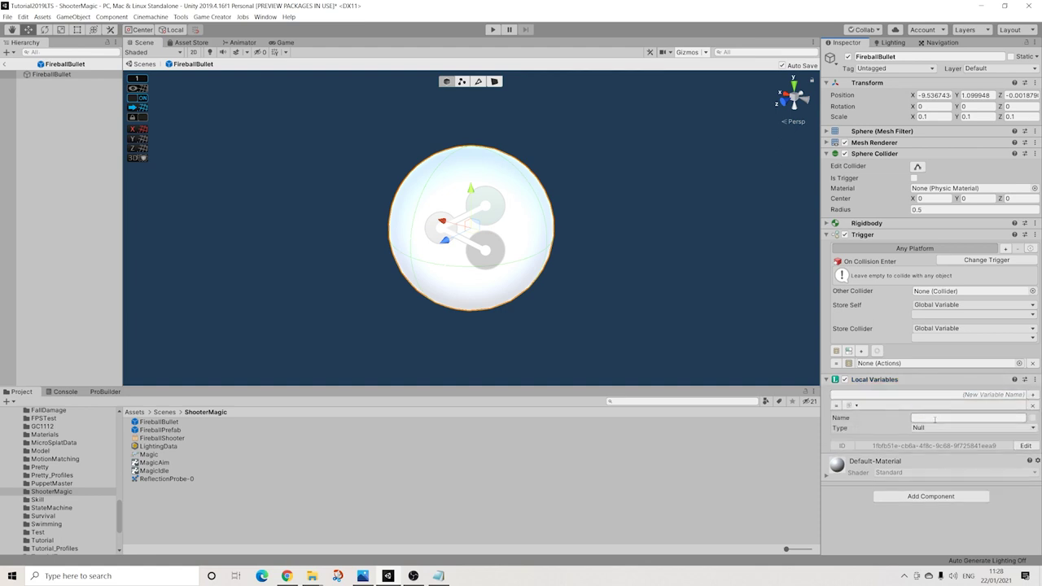
pyautogui.write('collision')
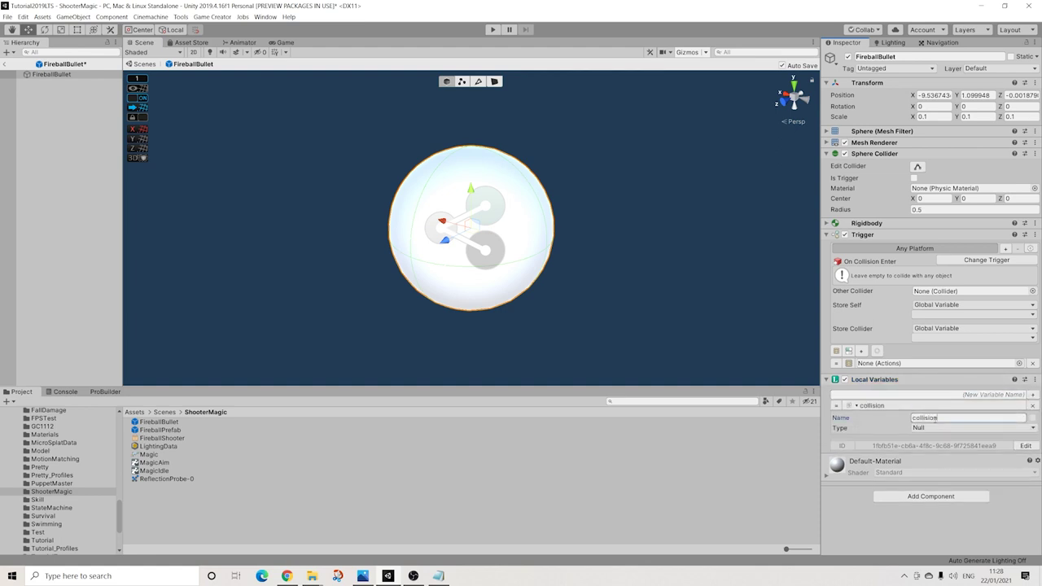
pyautogui.click(936, 428)
pyautogui.click(942, 336)
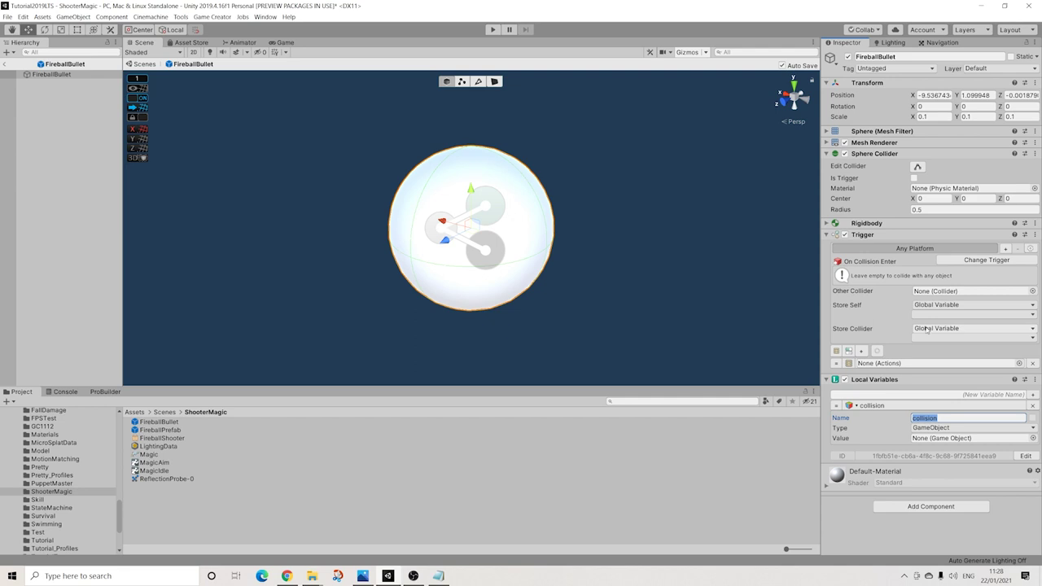
# - Store the Trigger's collider in FireballBullet's collision variable and move Local Variables above the Trigger
pyautogui.click(926, 329)
pyautogui.click(935, 350)
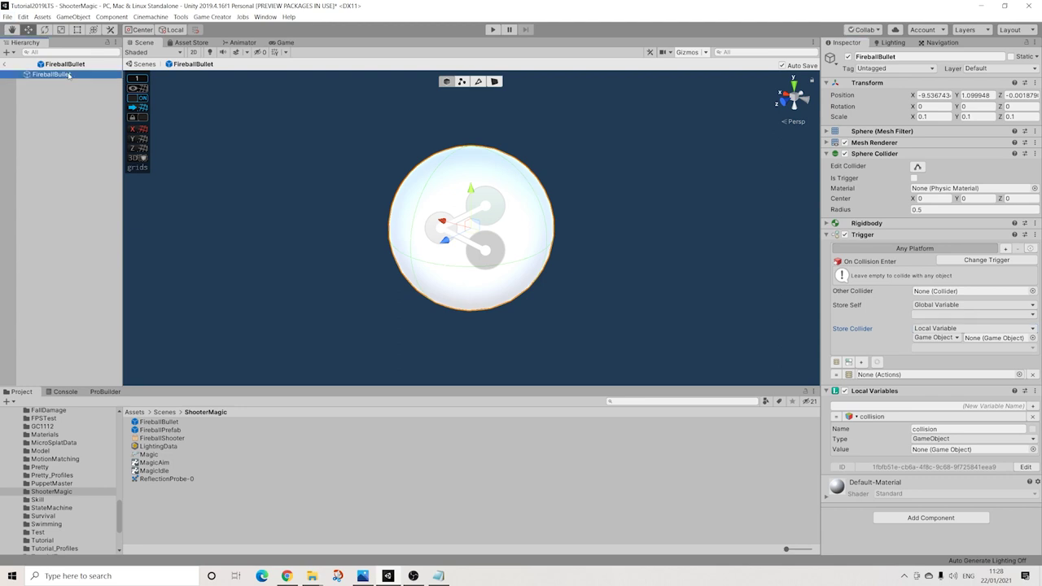
pyautogui.click(980, 338)
pyautogui.click(981, 338)
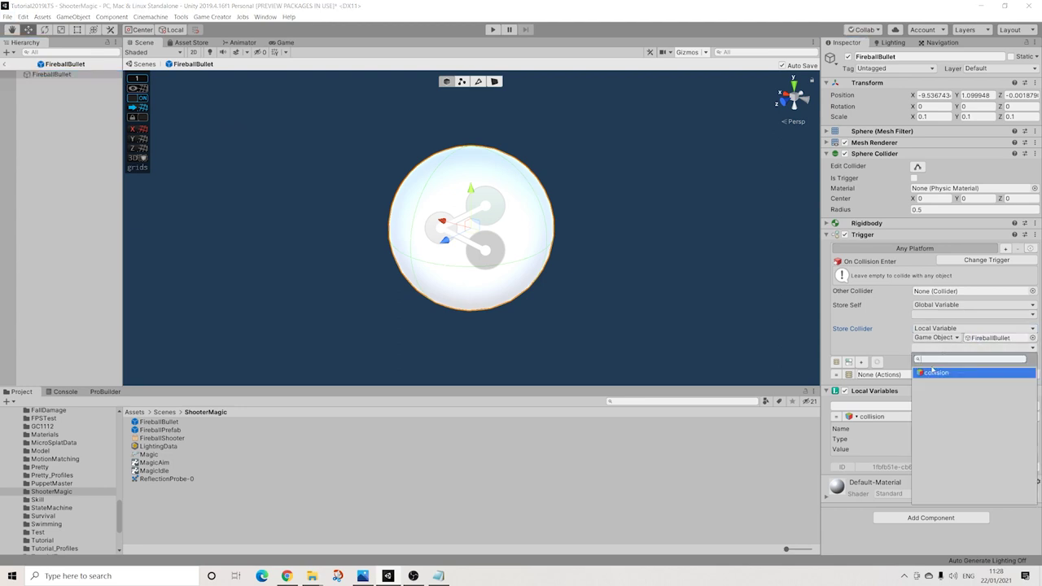
pyautogui.click(932, 363)
pyautogui.click(896, 391)
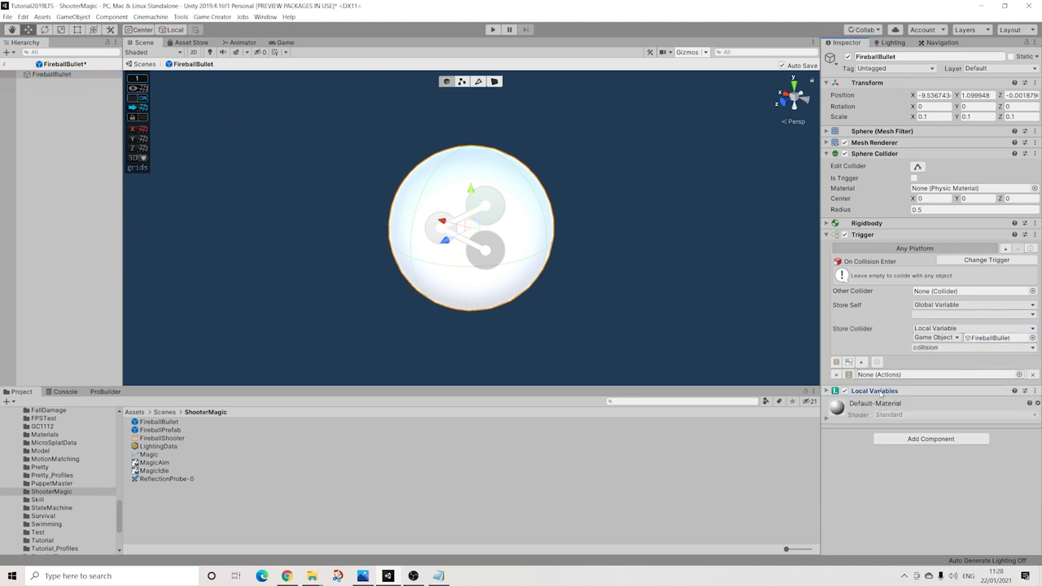
pyautogui.click(1036, 391)
pyautogui.click(955, 425)
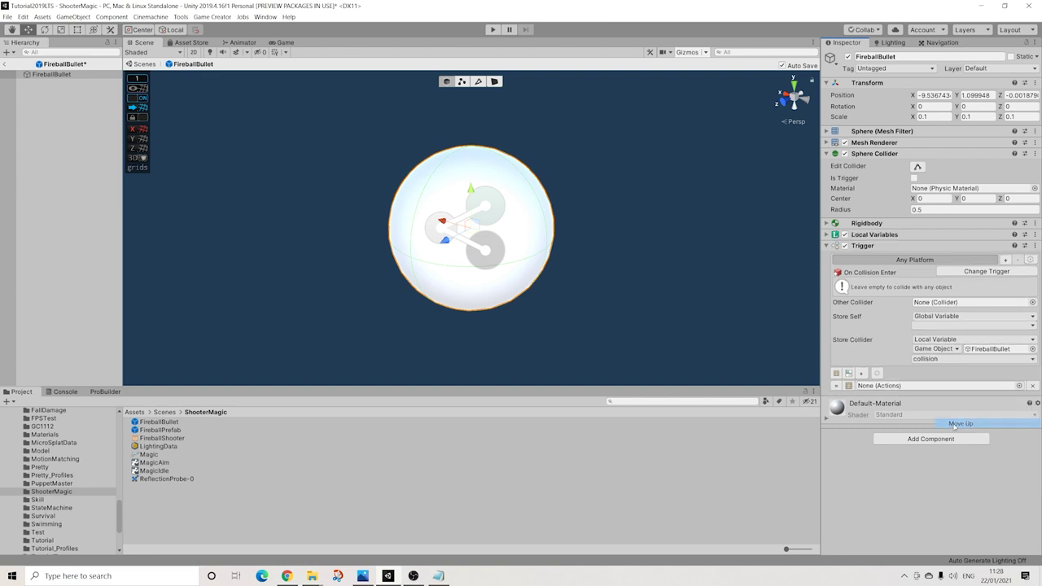
# - Add an Actions component to FireballBullet containing an Instantiate action
pyautogui.click(891, 439)
pyautogui.write('actions')
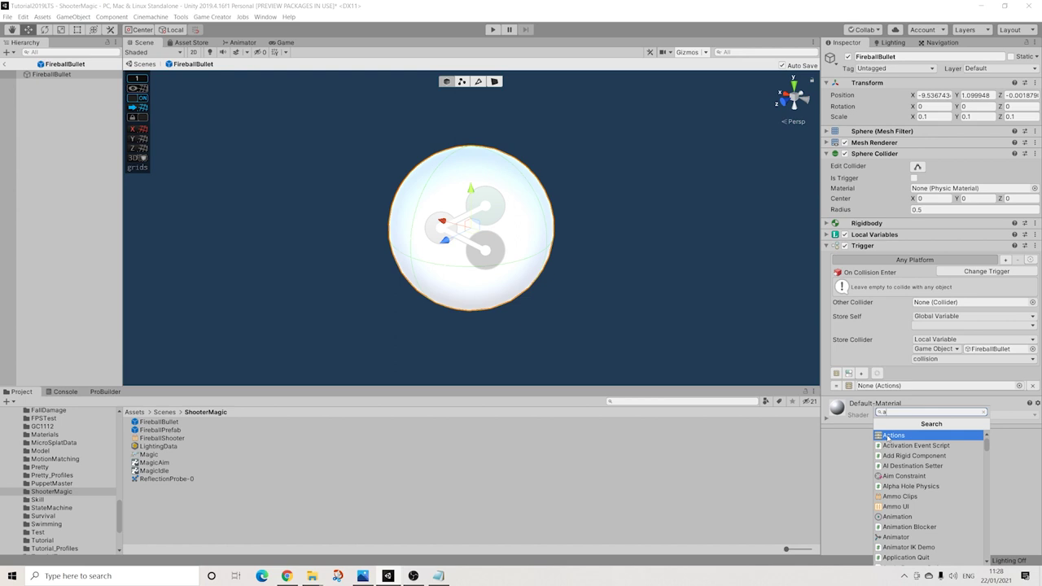
pyautogui.click(892, 435)
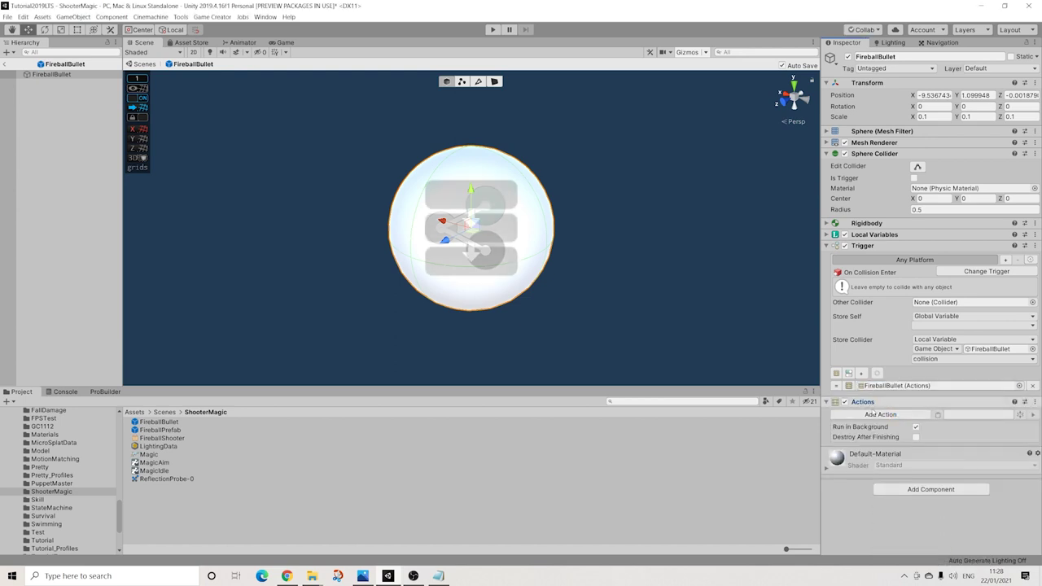
pyautogui.click(873, 415)
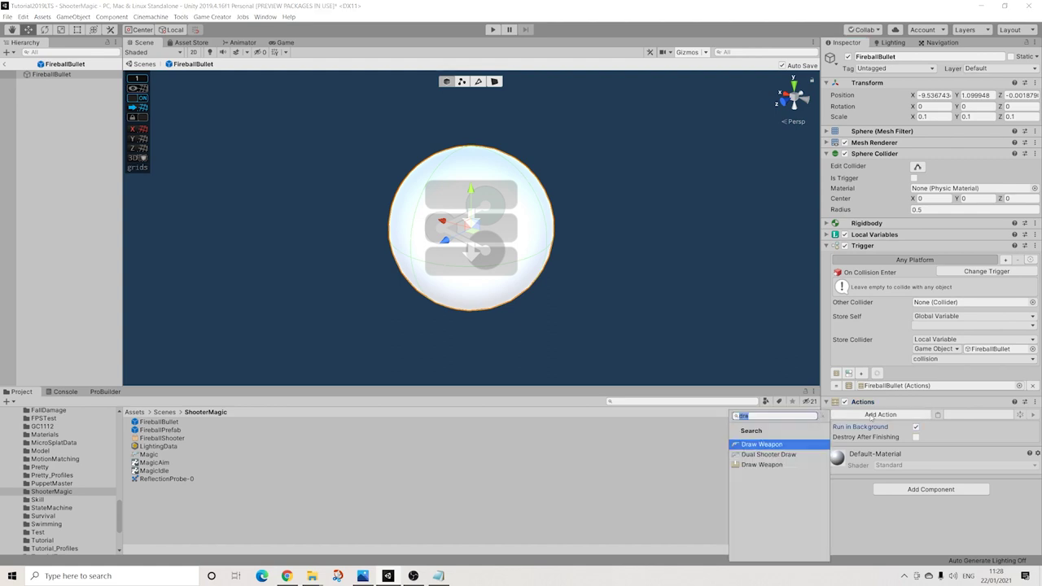
pyautogui.write('inst')
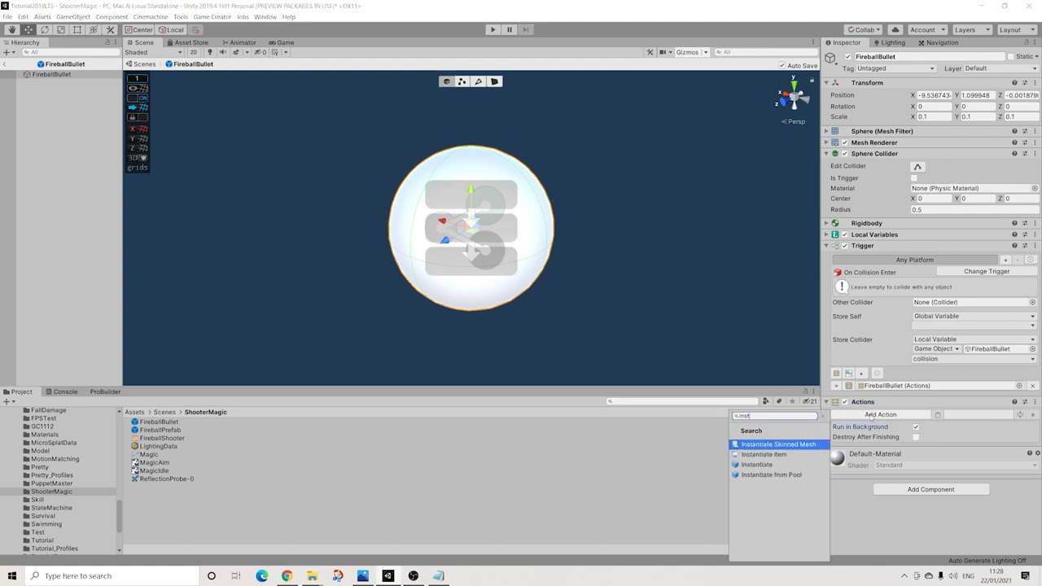
pyautogui.click(758, 466)
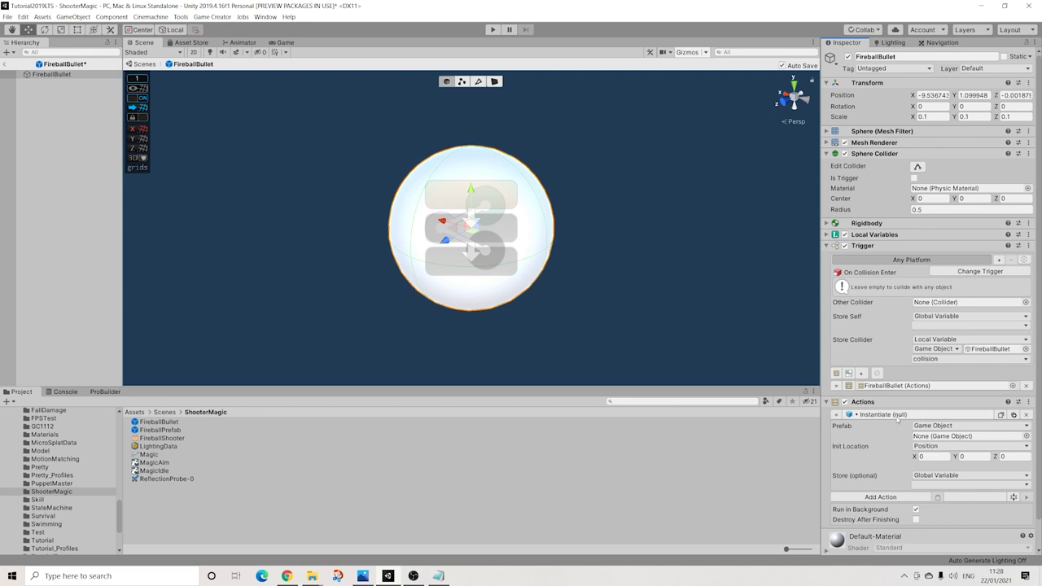
pyautogui.scroll(-1, 898, 417)
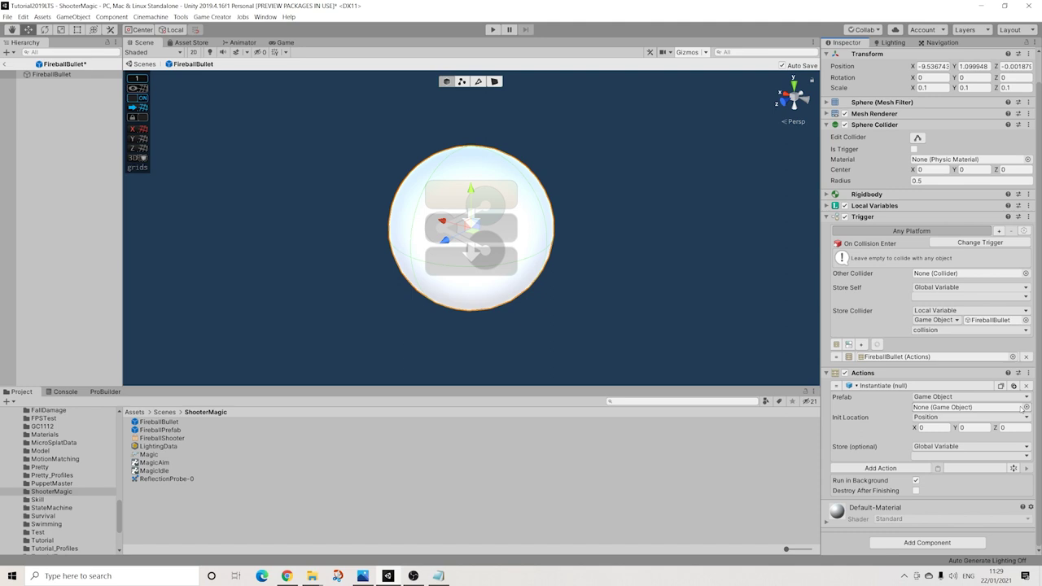
# - Set the Instantiate prefab to Effect23_Explosion, spawning at FireballBullet's Transform
pyautogui.click(1027, 407)
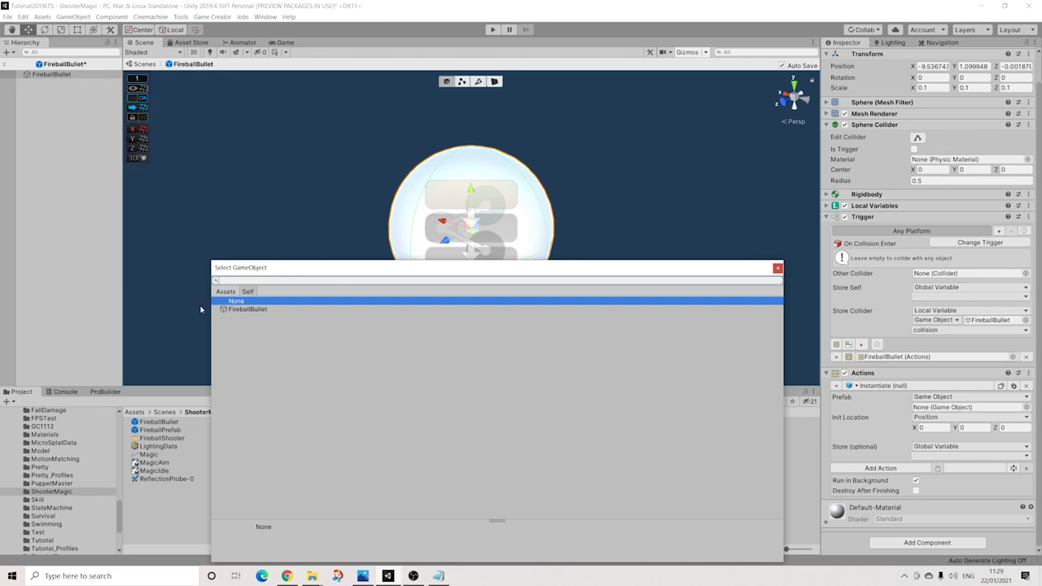
pyautogui.click(226, 292)
pyautogui.write('effe')
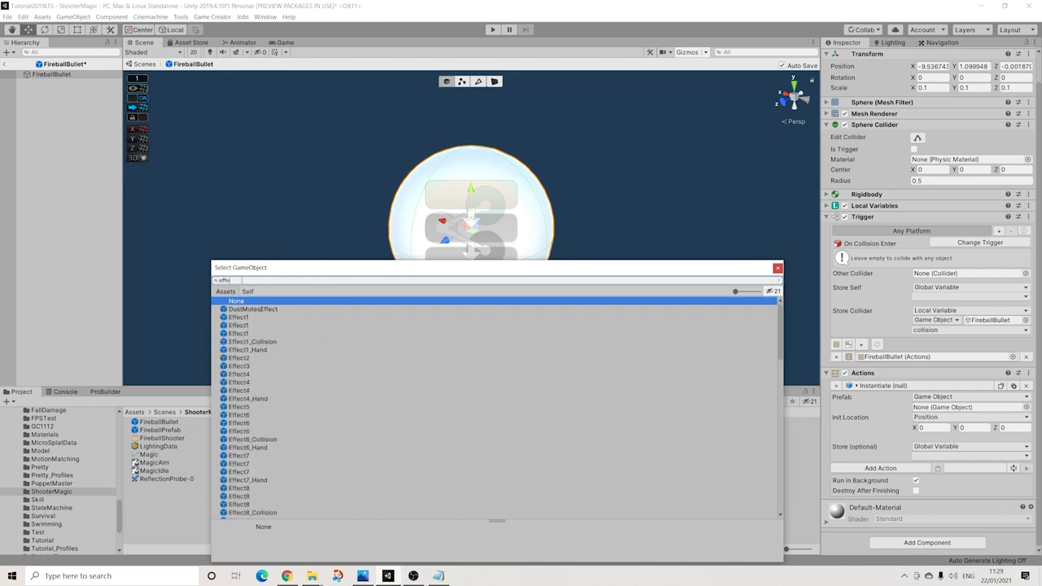
pyautogui.write('ct23')
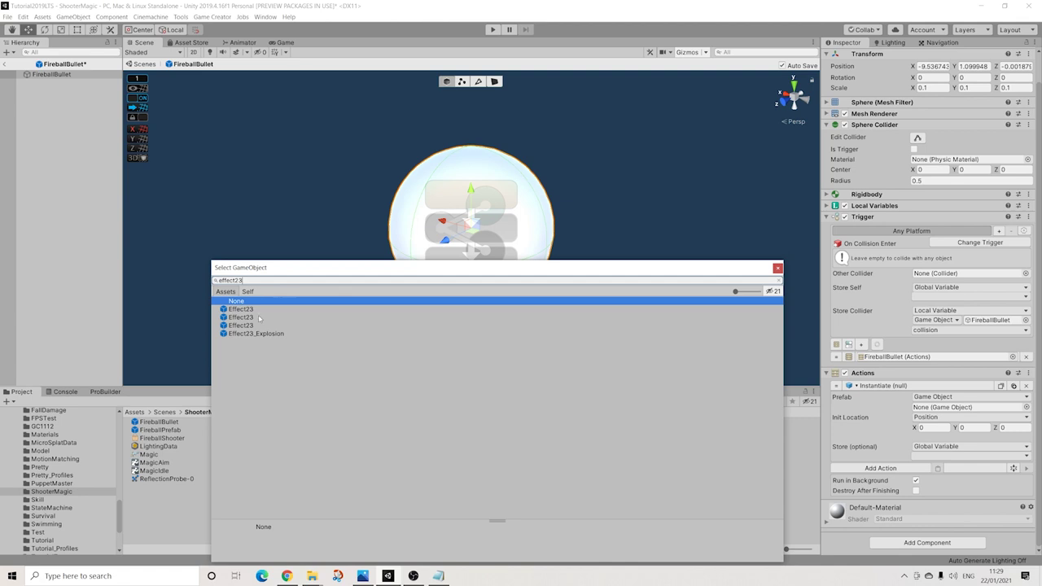
pyautogui.click(256, 333)
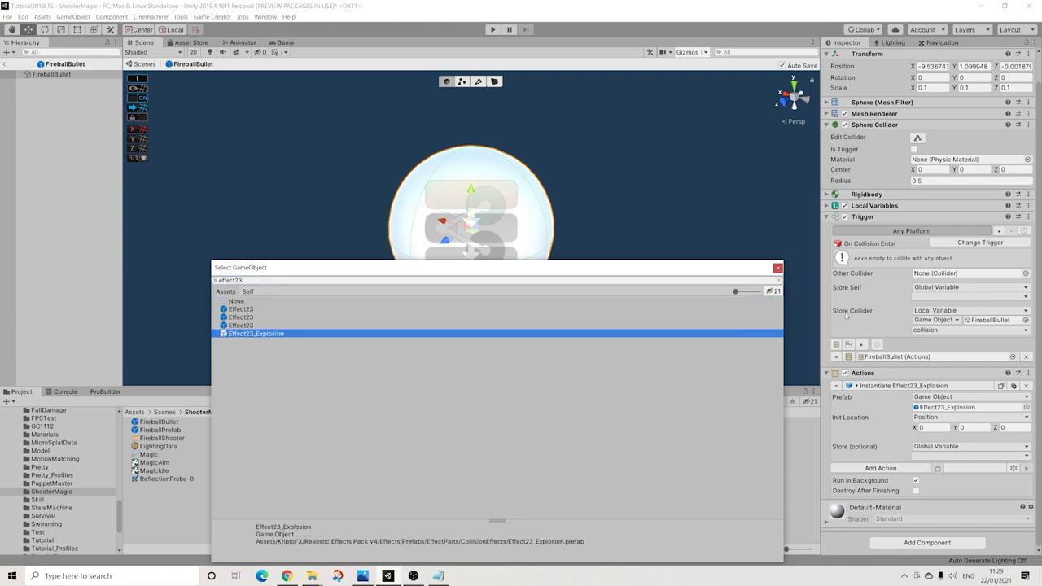
pyautogui.click(778, 267)
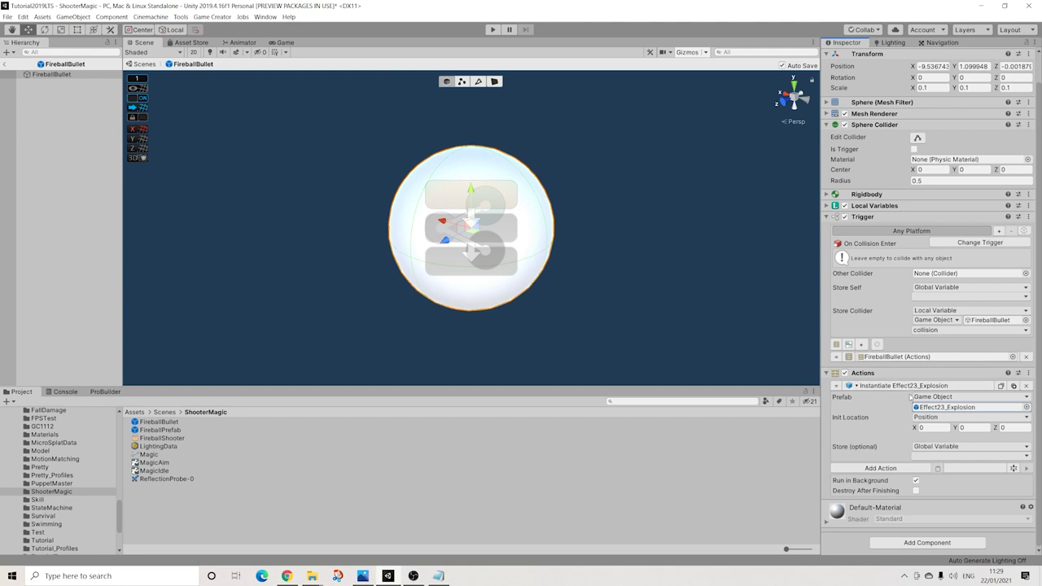
pyautogui.click(929, 418)
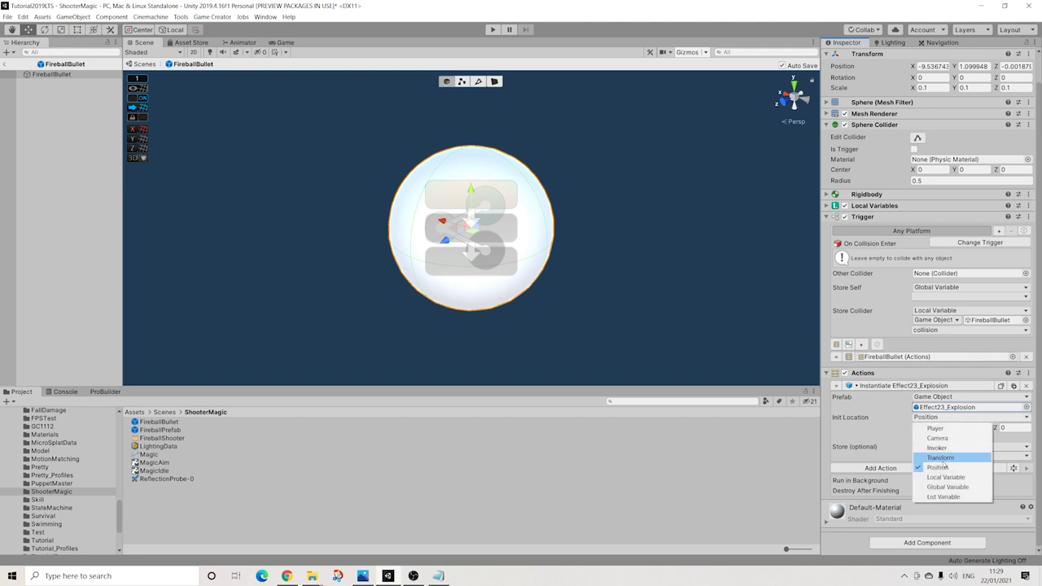
pyautogui.click(936, 458)
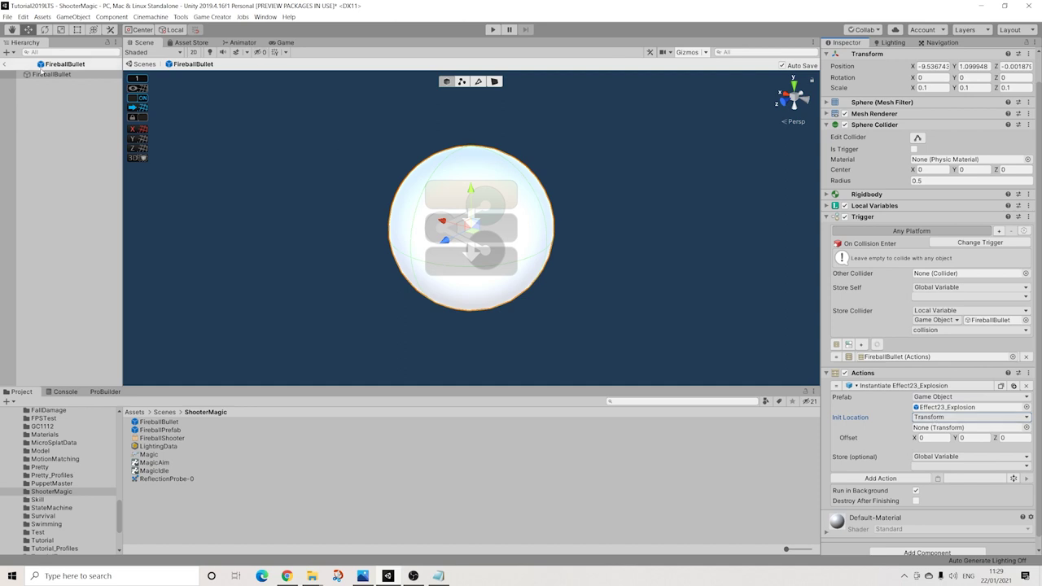
pyautogui.moveTo(46, 75); pyautogui.dragTo(961, 428)
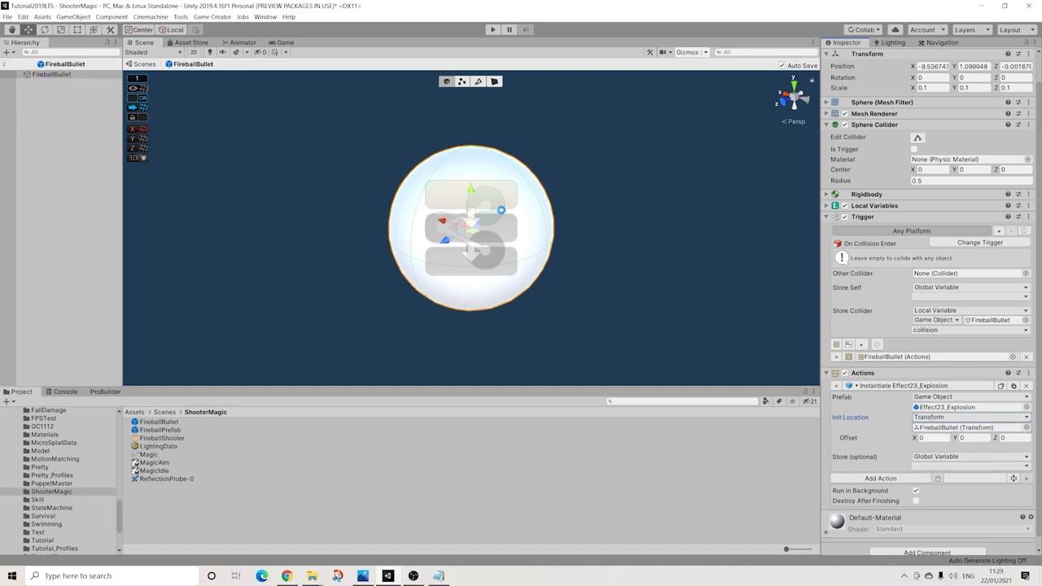
pyautogui.click(866, 478)
# - Add a Change Attribute action targeting the Invoker's Health attribute
pyautogui.write('att')
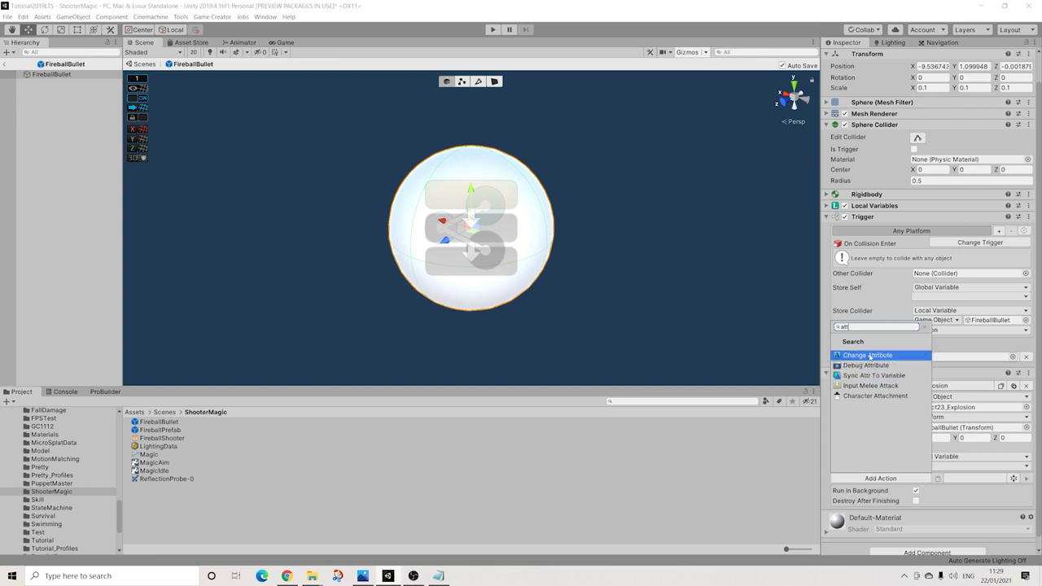
pyautogui.click(868, 355)
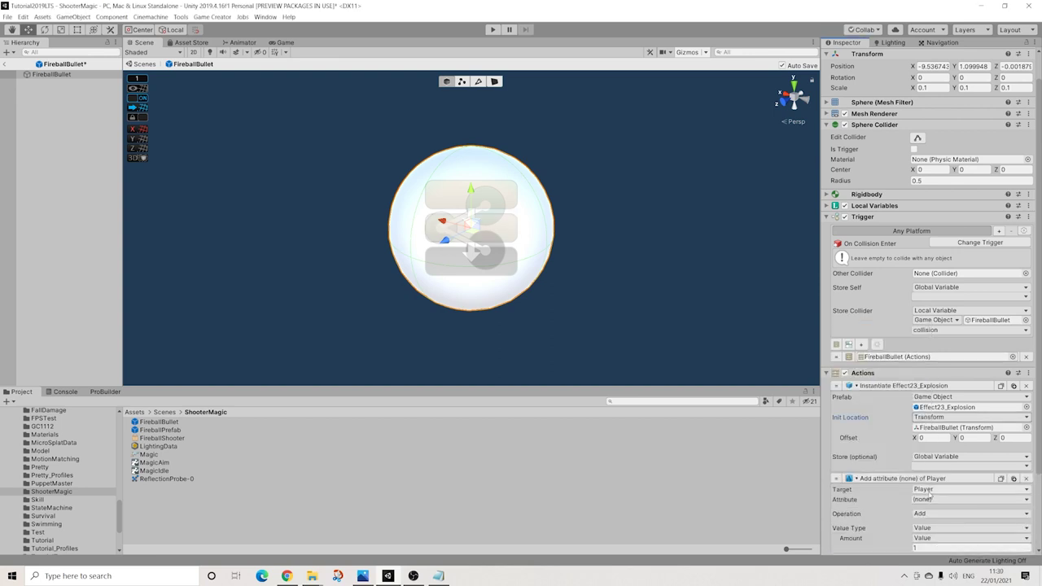
pyautogui.click(928, 493)
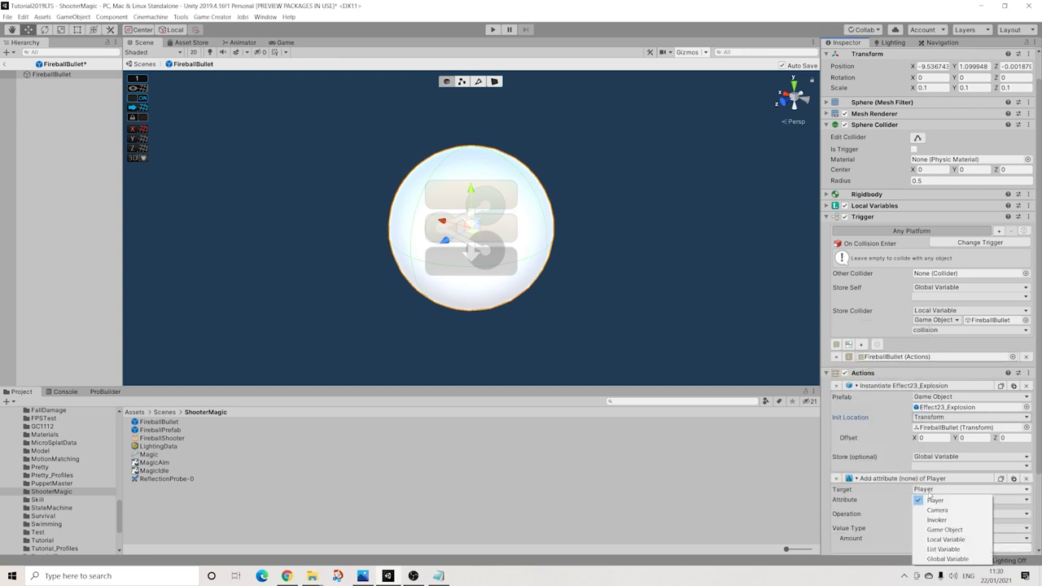
pyautogui.click(932, 511)
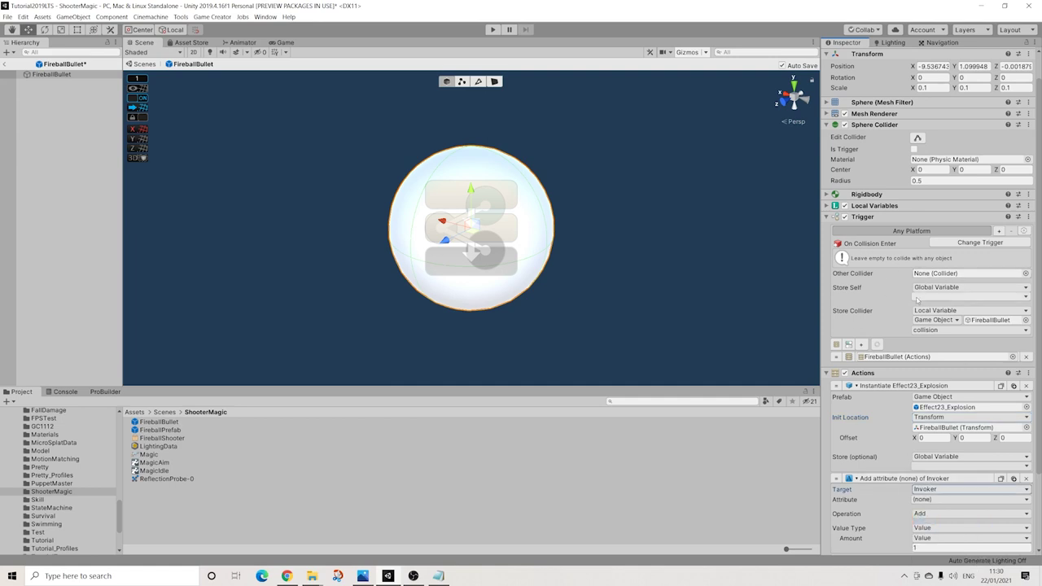
pyautogui.scroll(-3, 950, 268)
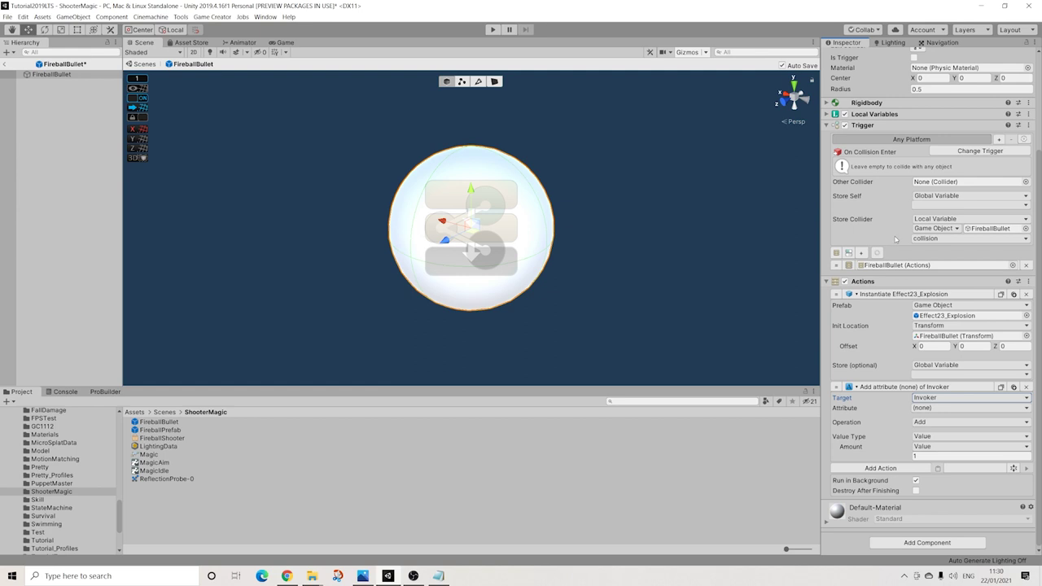
pyautogui.click(926, 409)
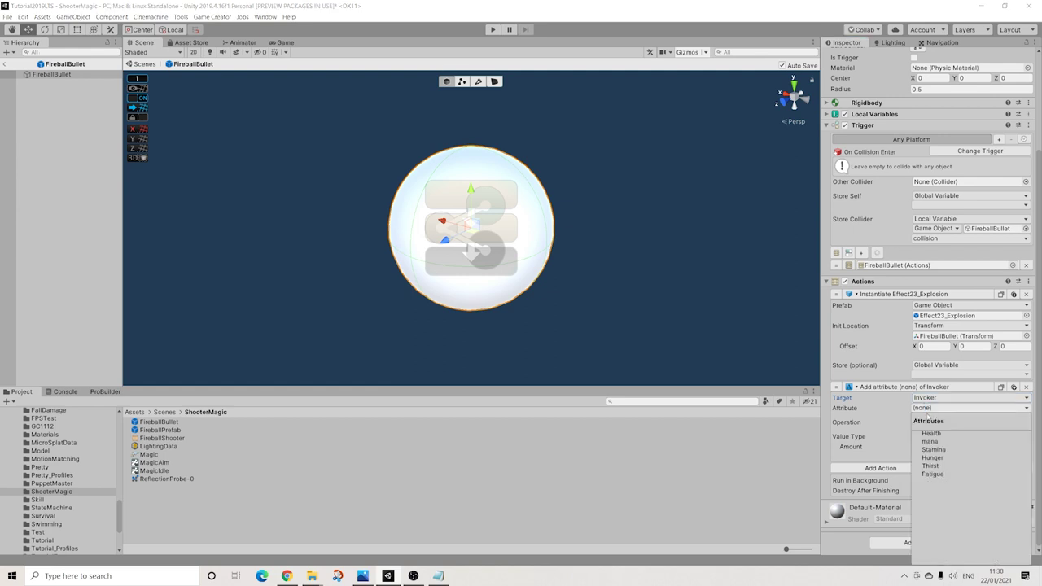
pyautogui.click(932, 434)
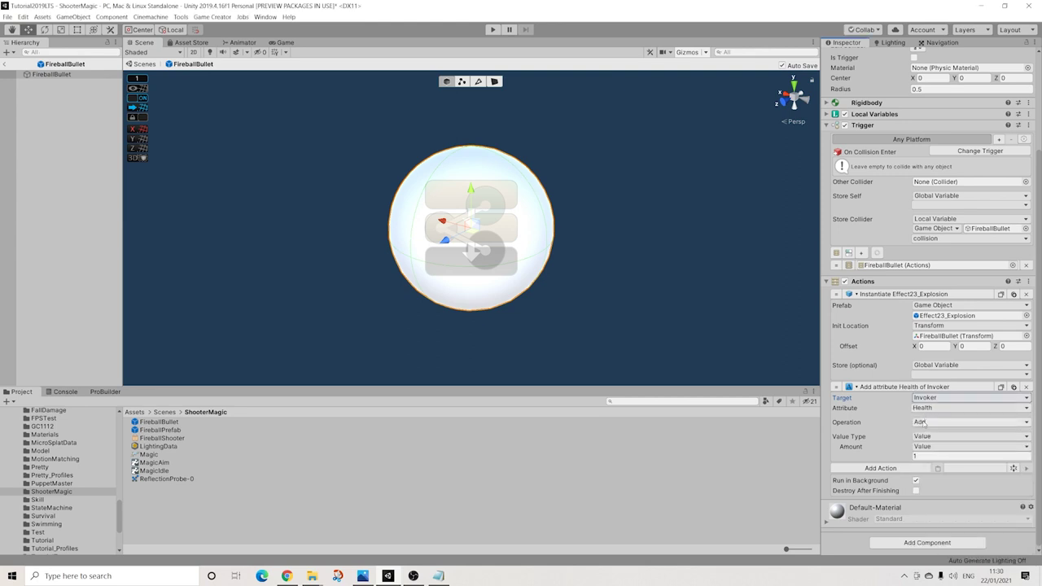
# - Set the operation to Subtract with an amount of 10
pyautogui.click(924, 423)
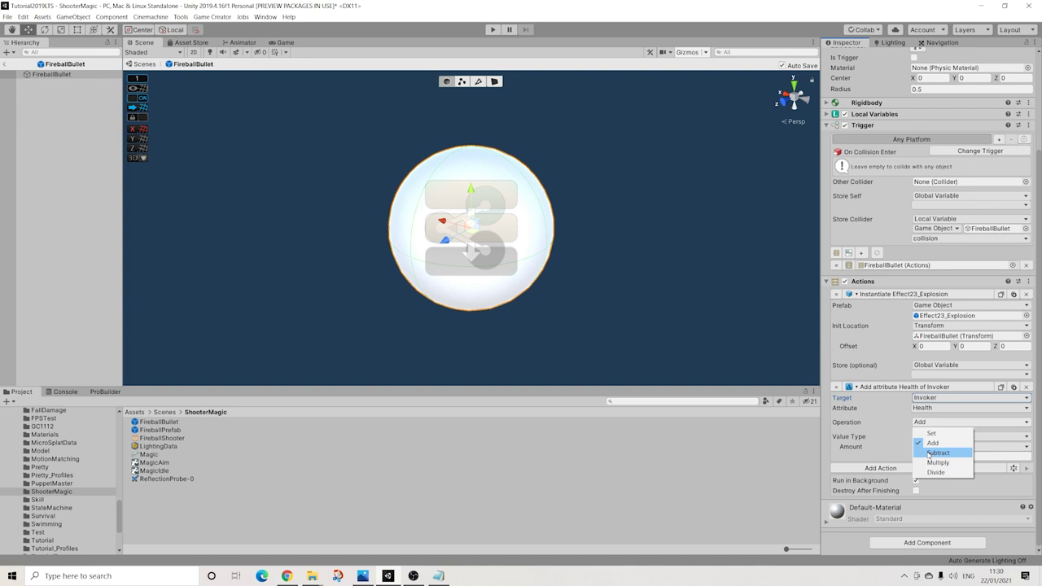
pyautogui.click(887, 440)
pyautogui.click(935, 421)
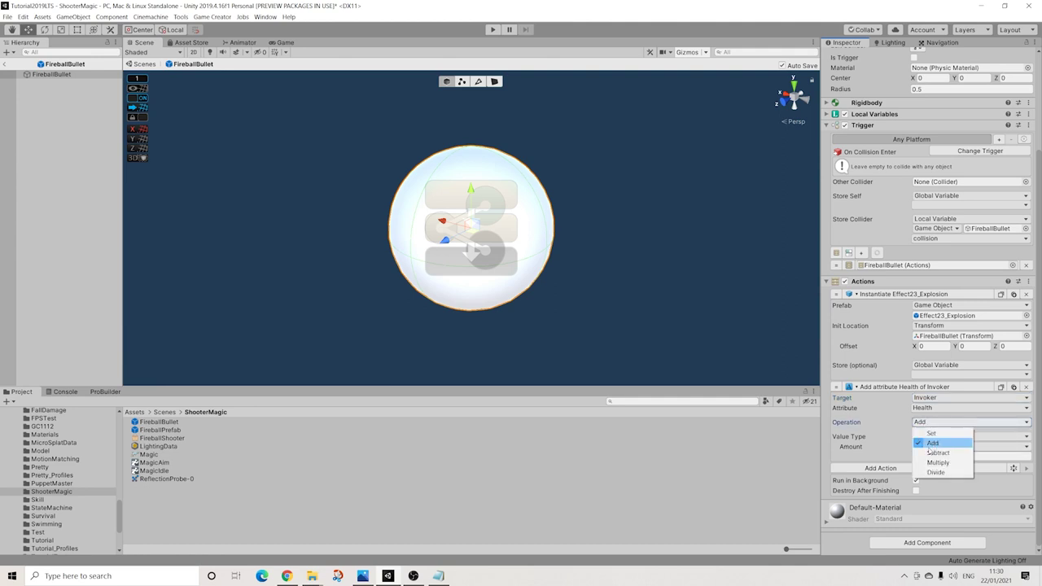
pyautogui.click(929, 450)
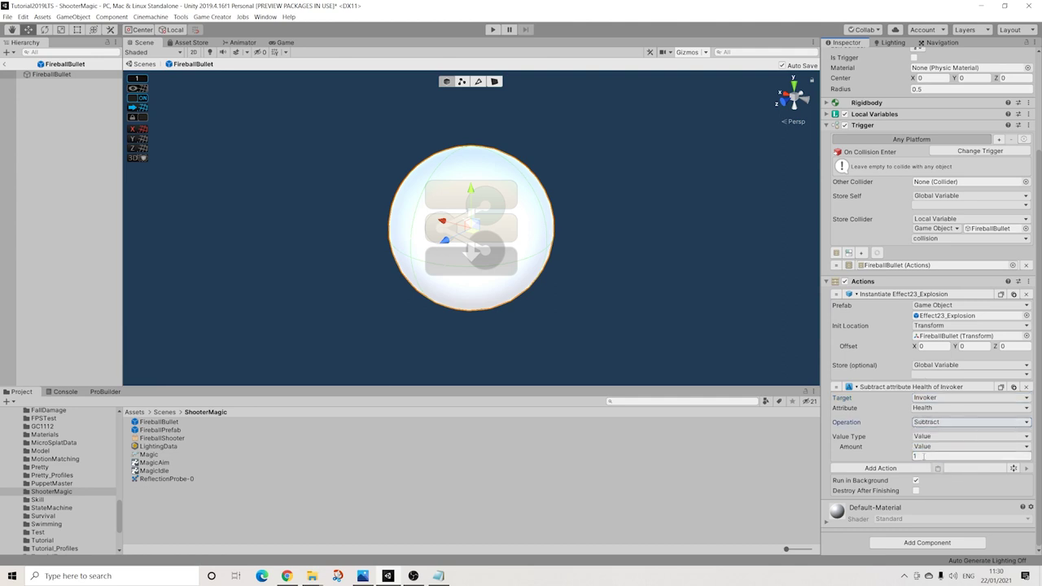
pyautogui.click(924, 456)
pyautogui.write('0')
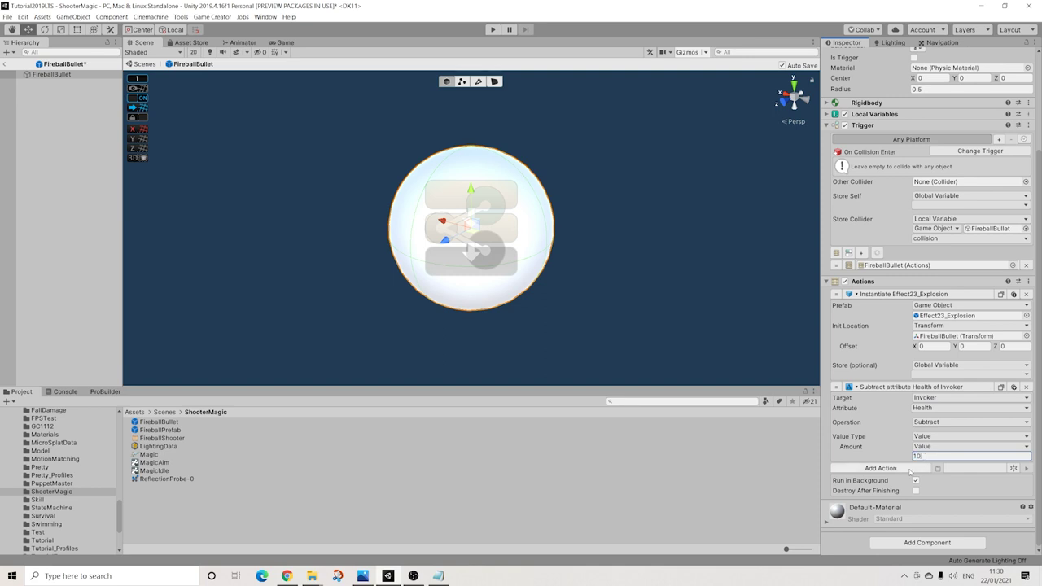
# - Point the Notify Shot target at FireballBullet's collision local variable
pyautogui.click(880, 469)
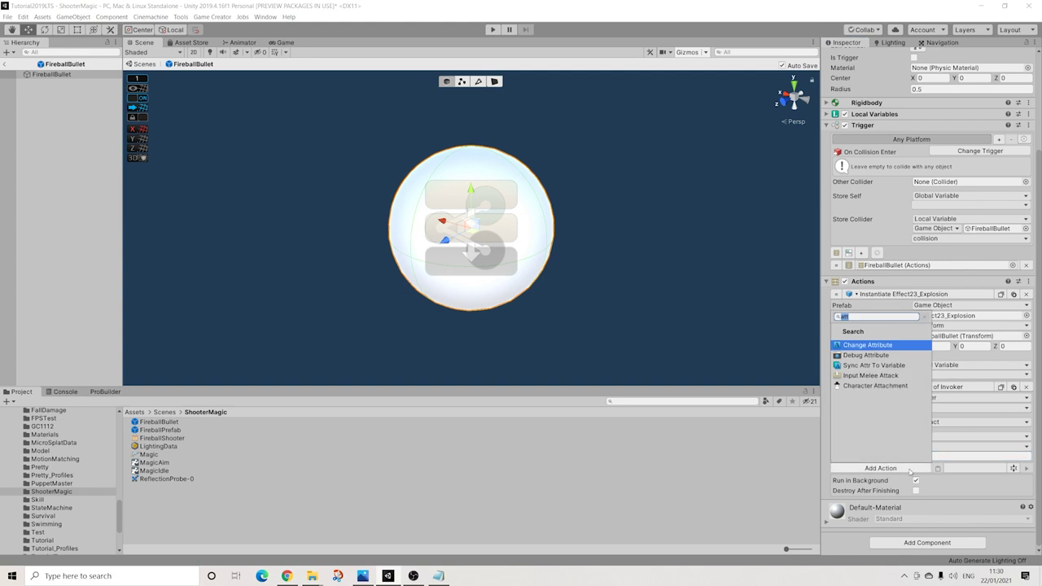
pyautogui.press('Escape')
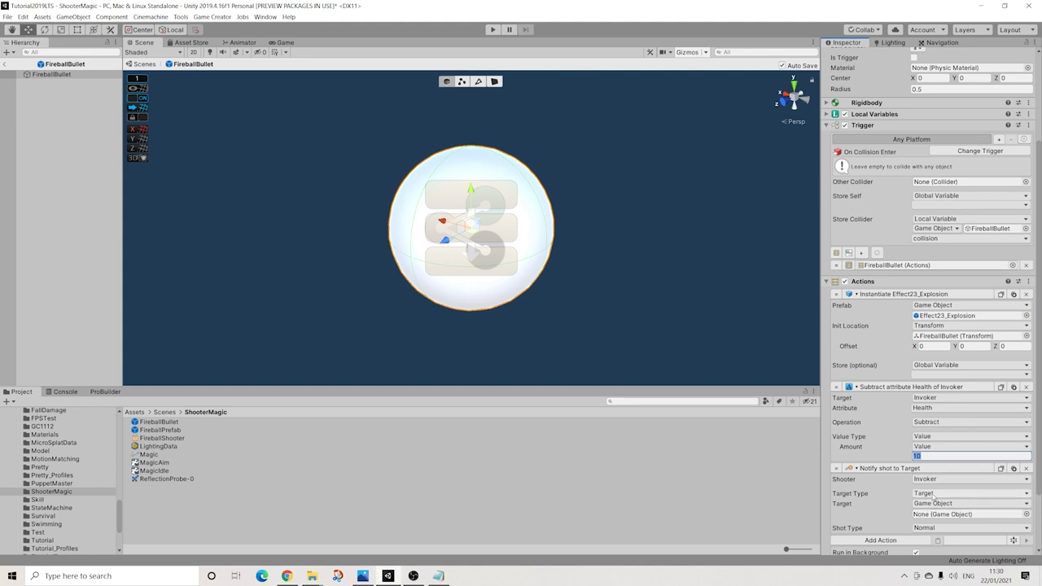
pyautogui.click(935, 502)
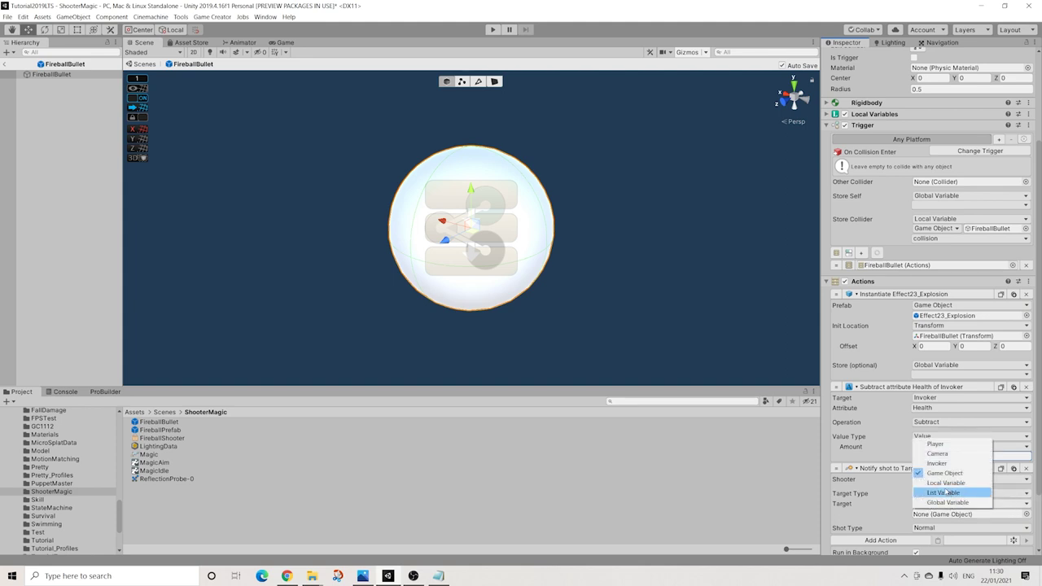
pyautogui.click(944, 484)
pyautogui.scroll(-3, 936, 456)
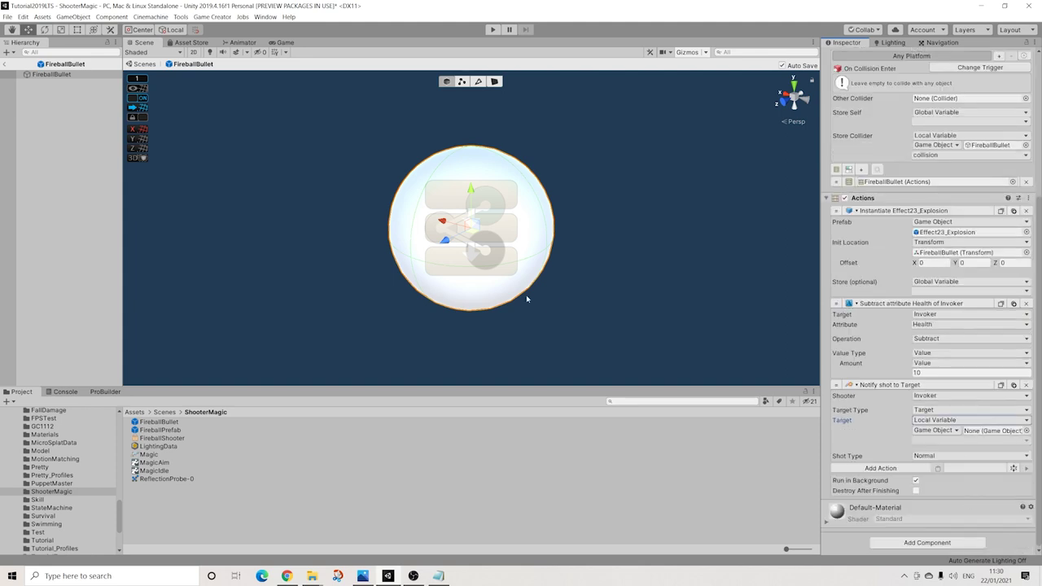
pyautogui.moveTo(52, 74); pyautogui.dragTo(981, 432)
pyautogui.click(934, 441)
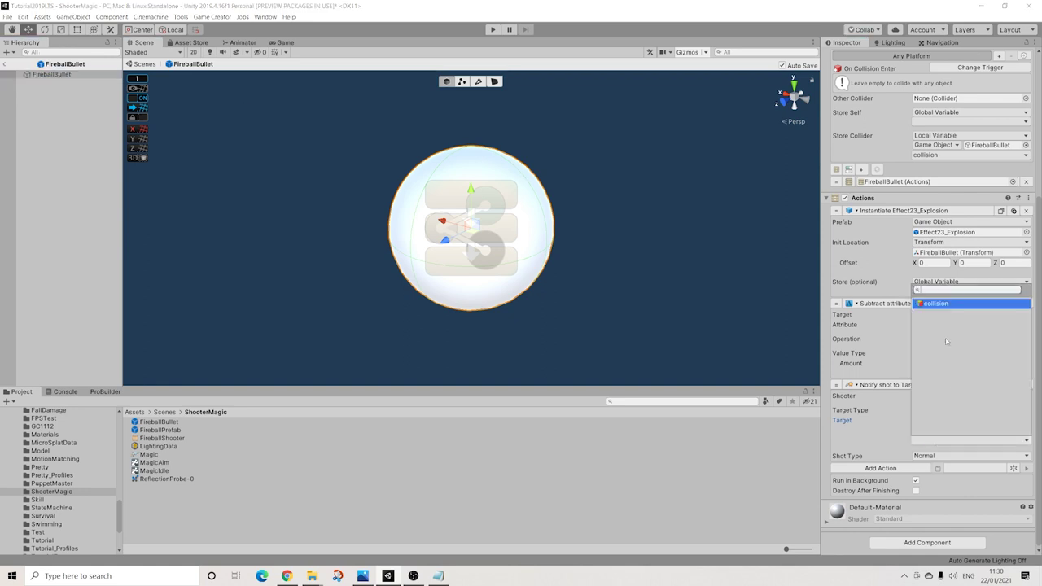
pyautogui.click(931, 306)
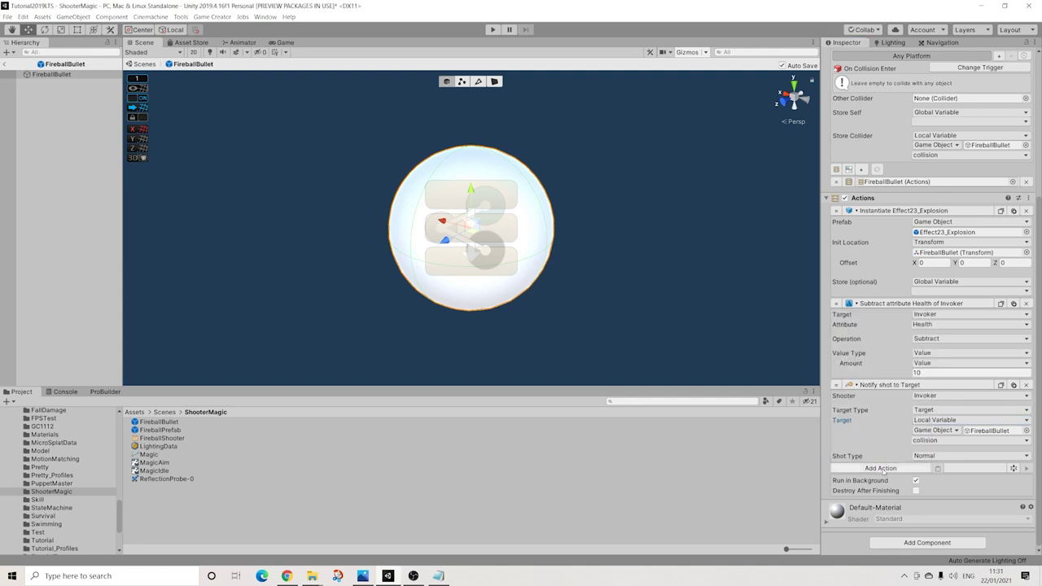
pyautogui.click(881, 469)
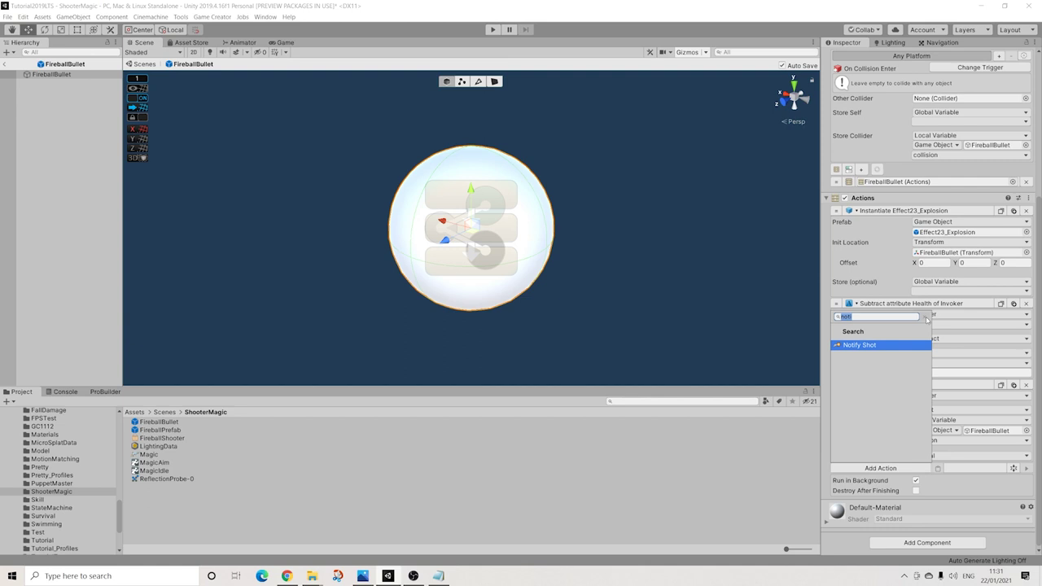
# - Add a Set Active Object action with Active unticked that deactivates FireballBullet itself
pyautogui.press('BackSpace')
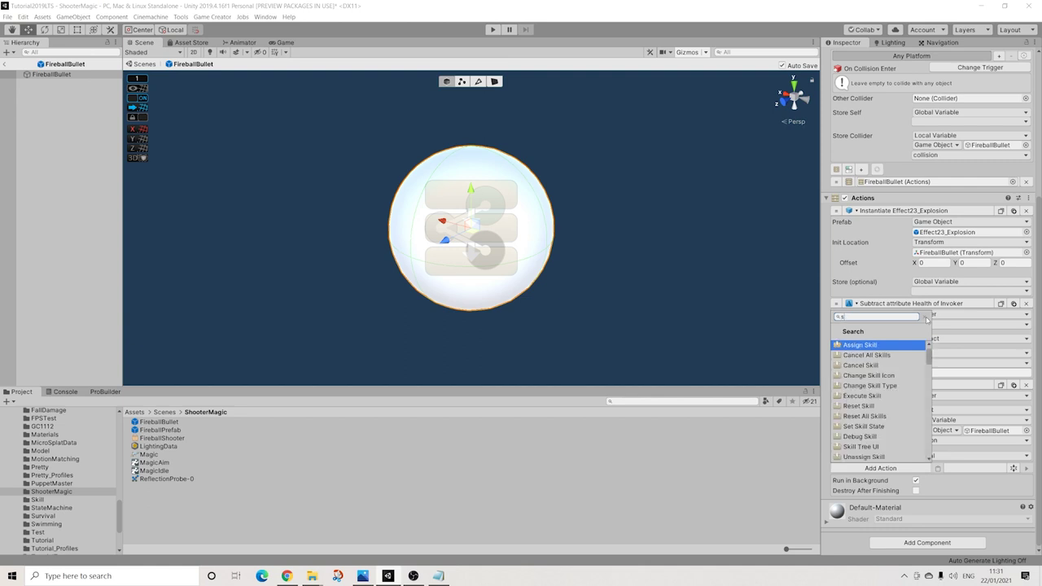
pyautogui.click(895, 404)
pyautogui.scroll(-2, 936, 430)
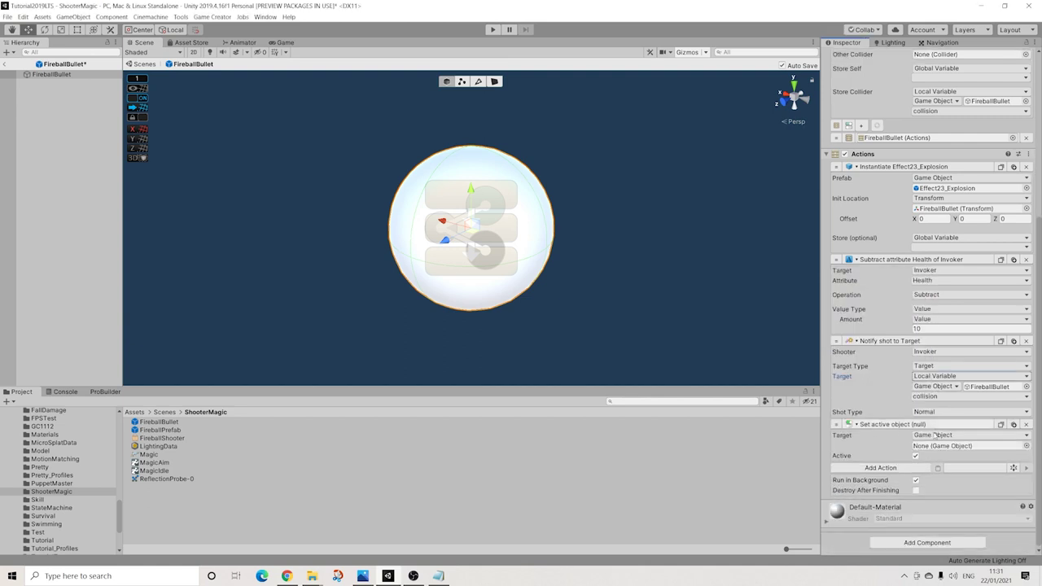
pyautogui.click(916, 457)
pyautogui.moveTo(31, 74); pyautogui.dragTo(964, 446)
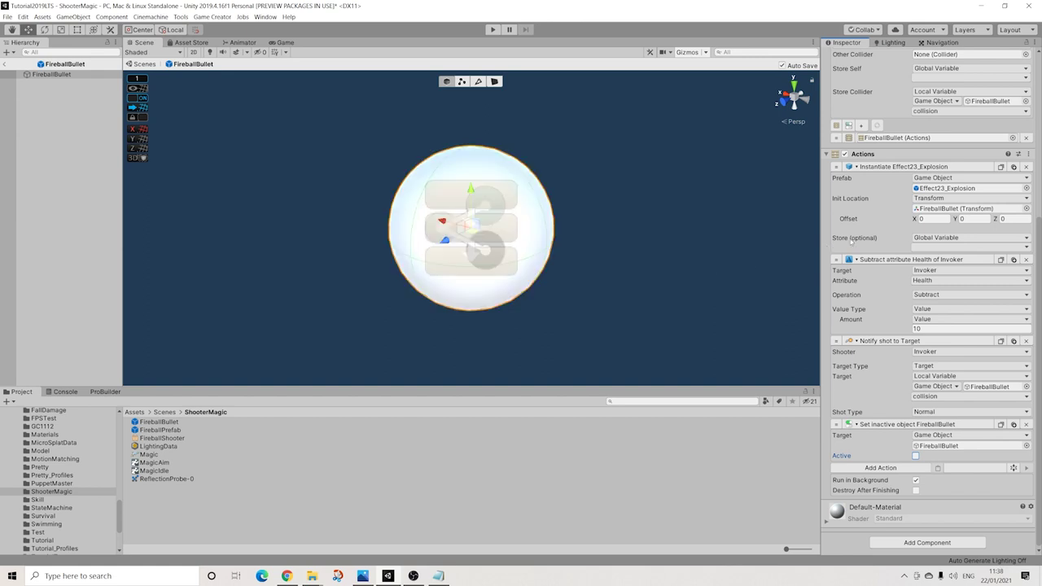
# - Reset FireballBullet's Transform position X, Y and Z to 0, 0, 0
pyautogui.scroll(5, 854, 235)
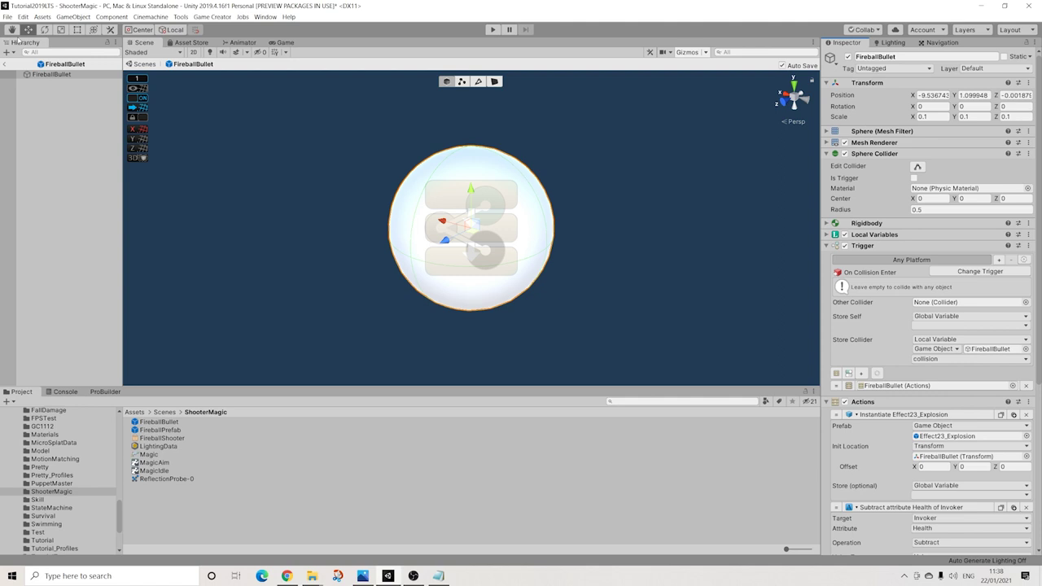
pyautogui.click(918, 95)
pyautogui.write('0')
pyautogui.press('Tab')
pyautogui.write('0')
pyautogui.press('Tab')
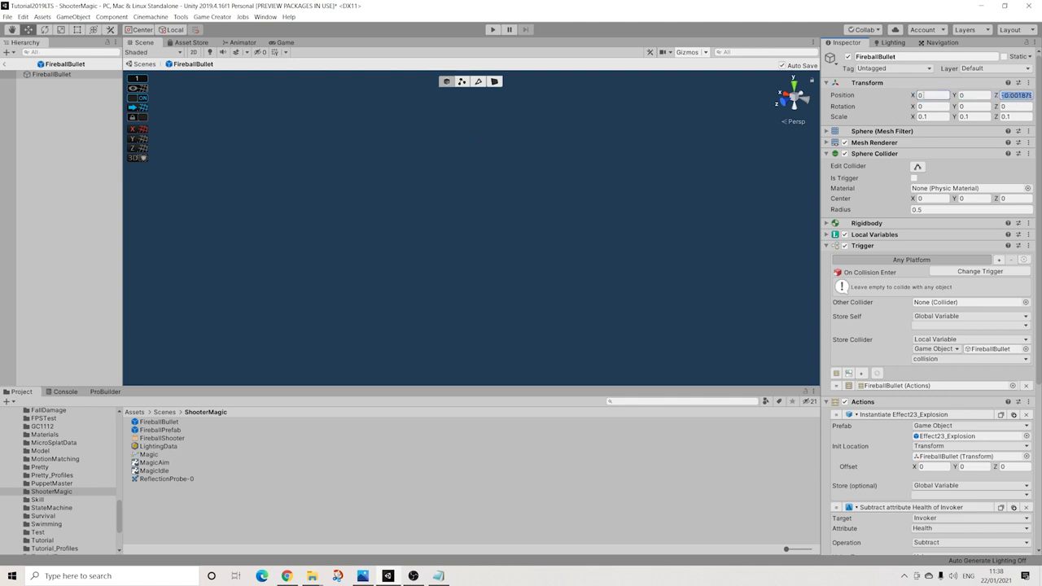
pyautogui.write('0f')
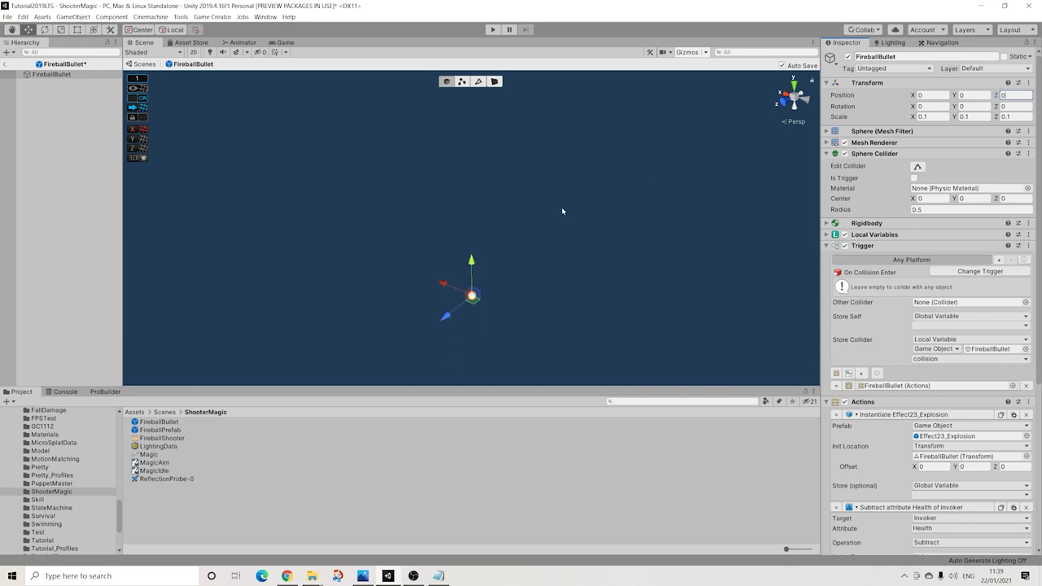
# - Exit Prefab Mode, save the ShooterMagic scene and run a quick play test
pyautogui.click(6, 63)
pyautogui.click(6, 17)
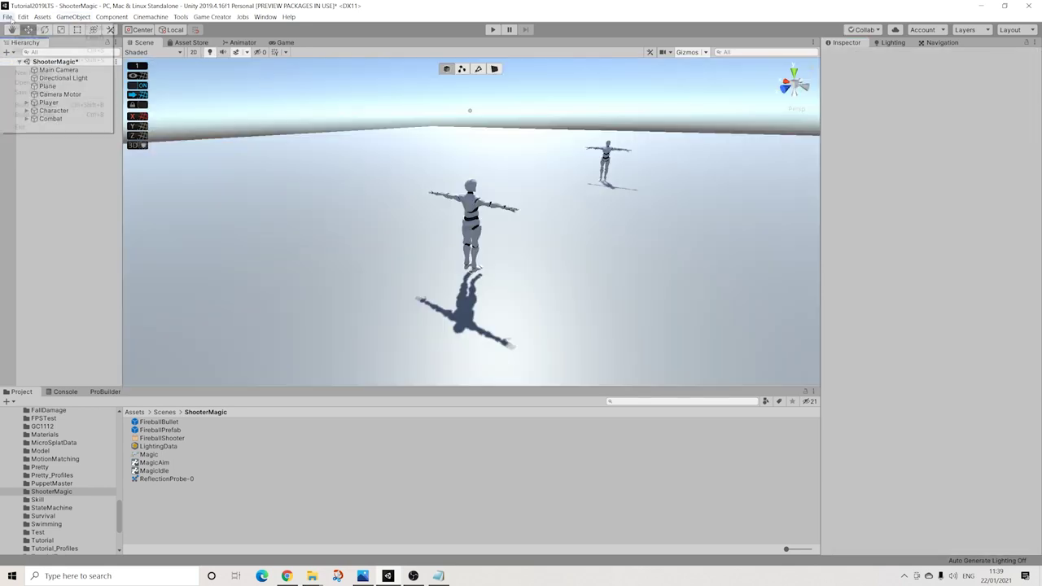
pyautogui.click(24, 55)
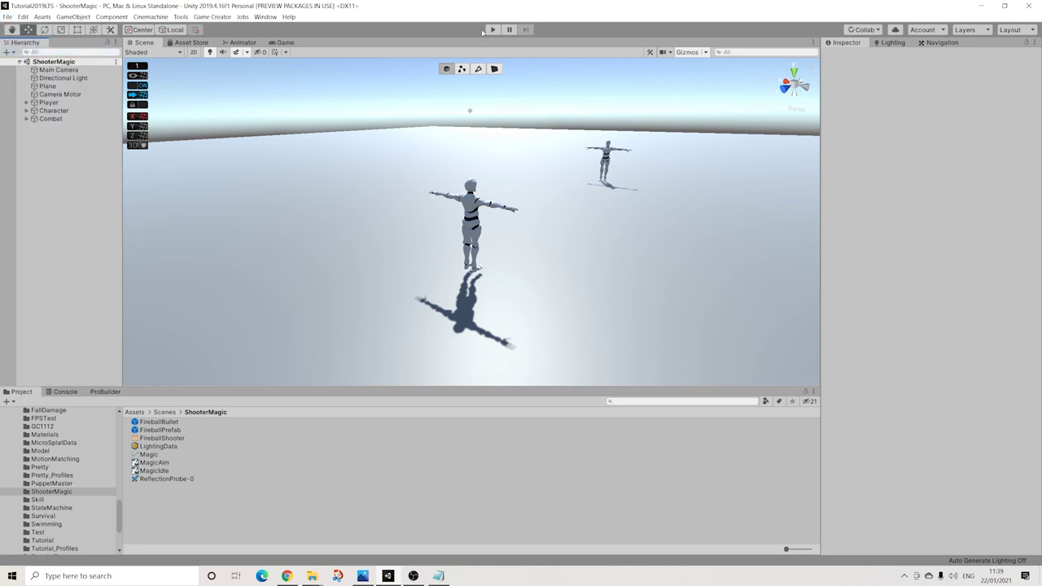
pyautogui.click(492, 29)
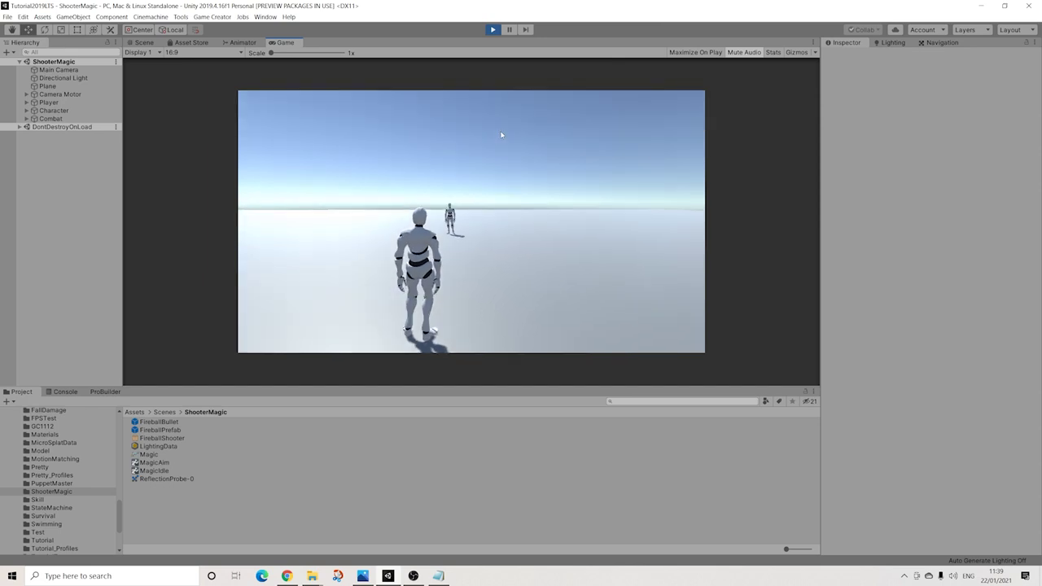
pyautogui.hotkey('ctrl', 'p')
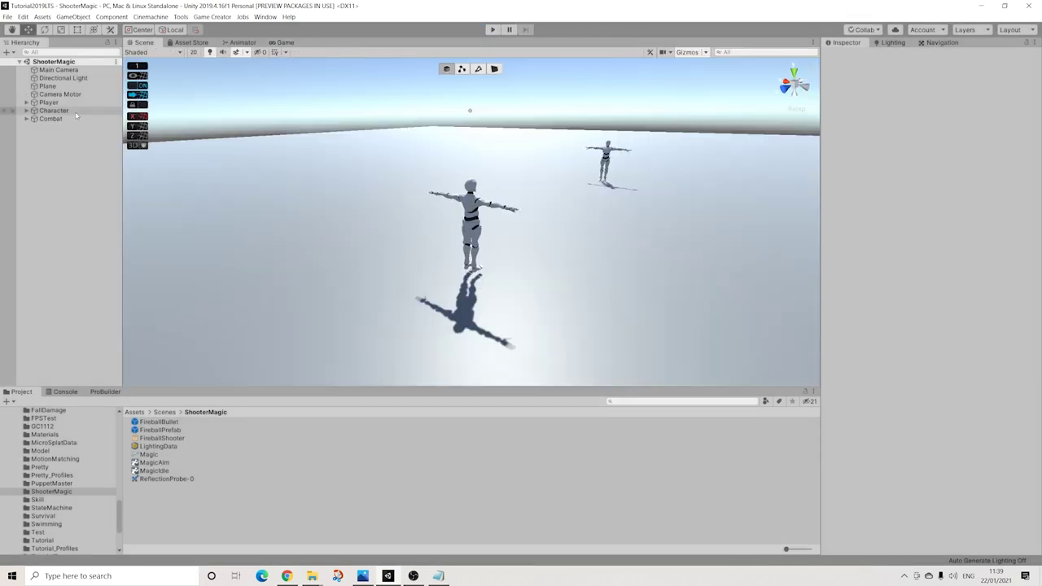
# - Drag the Magic weapon into the Weapon field of Combat's Actions (3) draw action
pyautogui.click(73, 119)
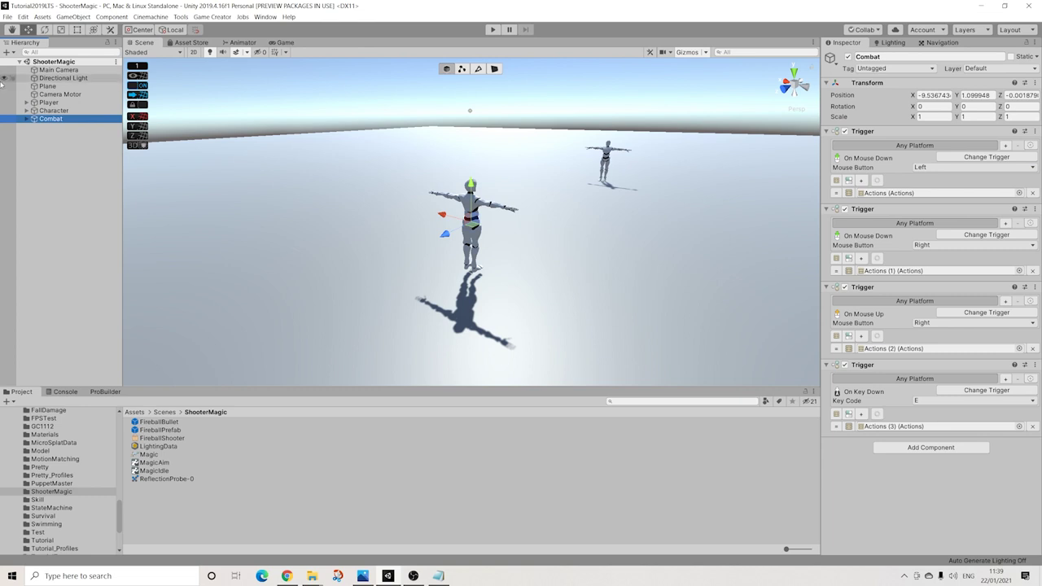
pyautogui.click(27, 119)
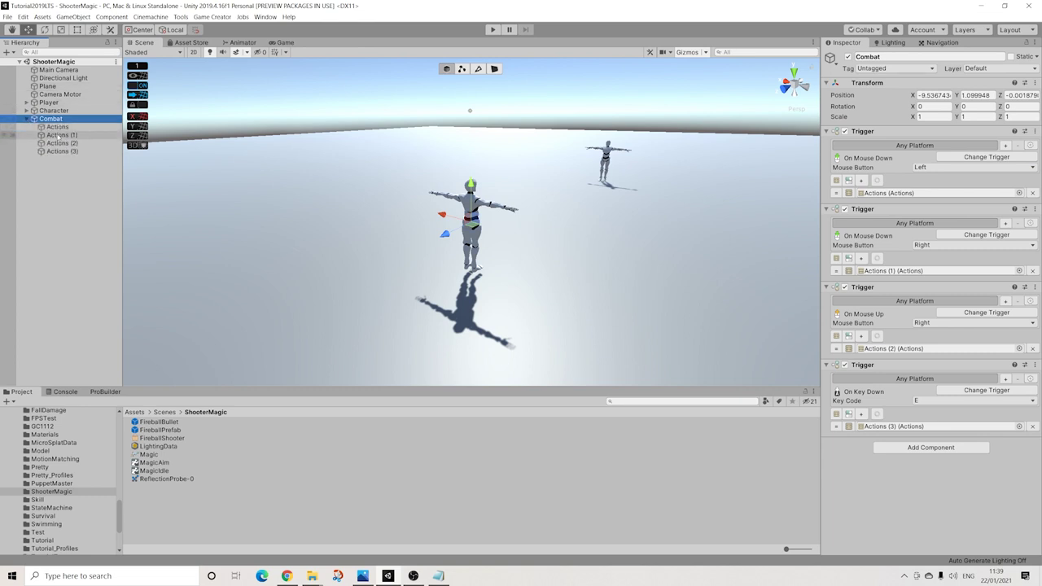
pyautogui.click(891, 428)
pyautogui.click(58, 153)
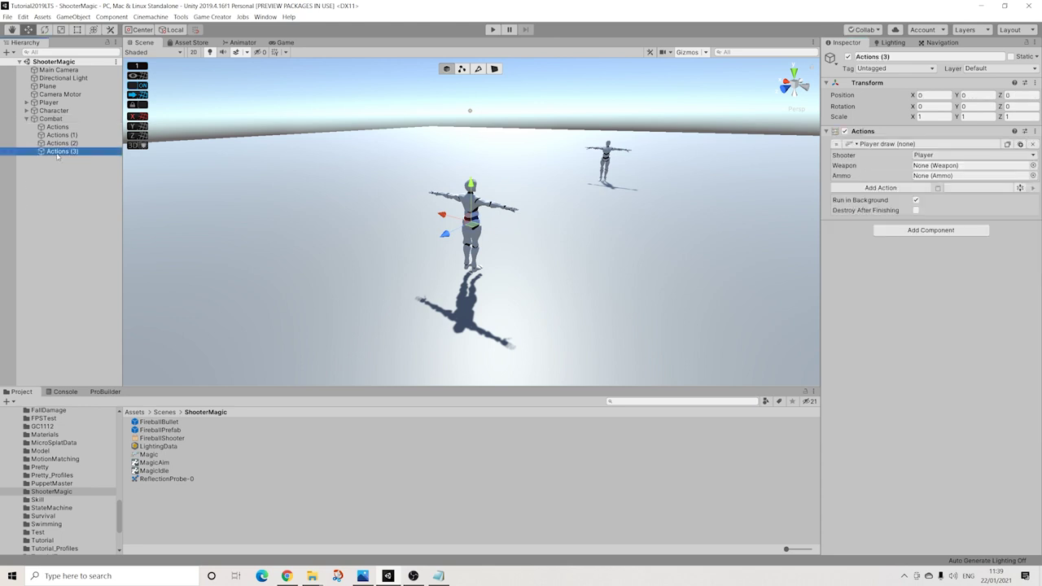
pyautogui.moveTo(57, 155); pyautogui.dragTo(945, 166)
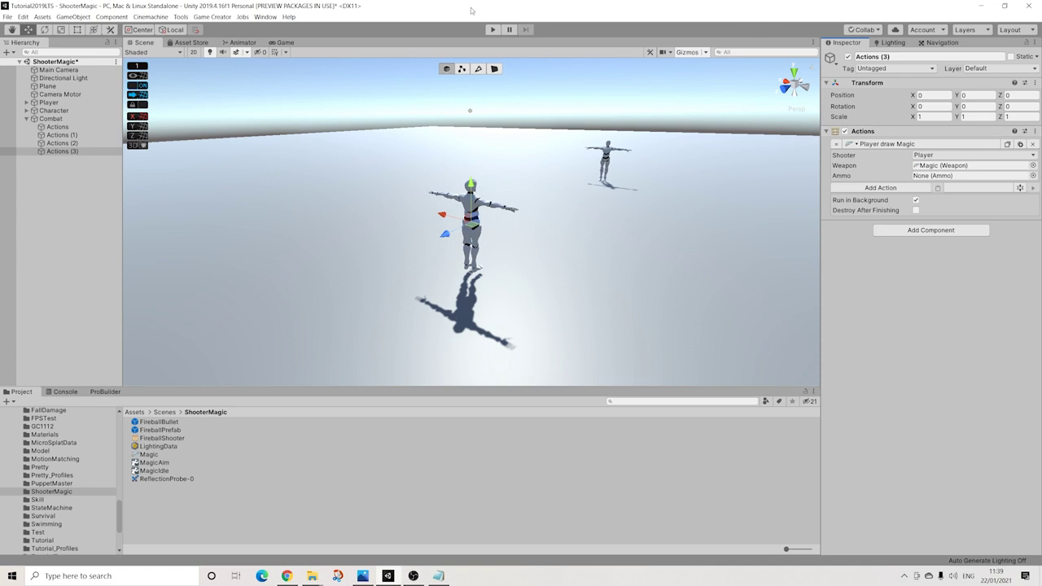
pyautogui.click(493, 31)
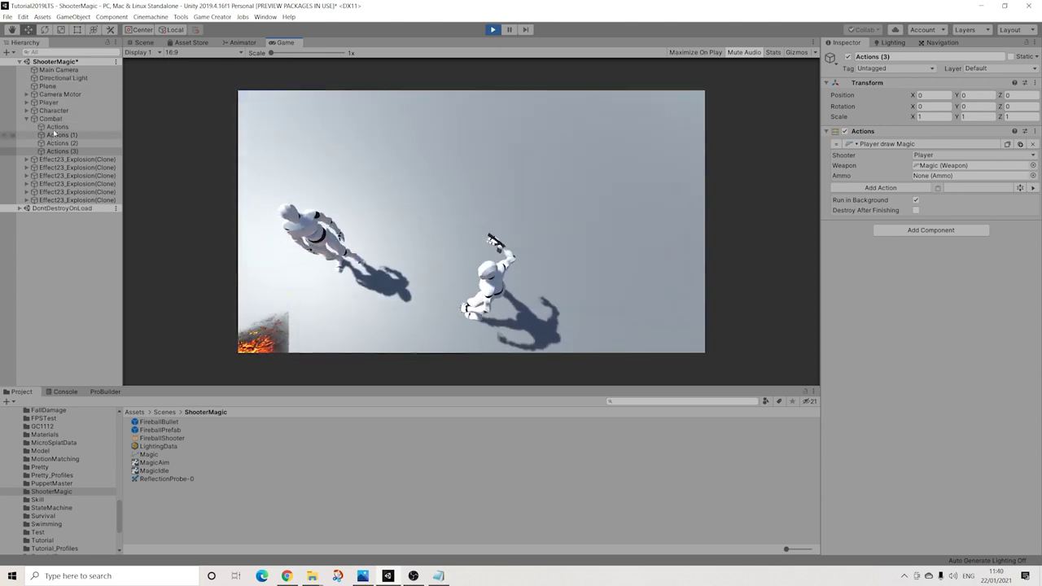
pyautogui.click(54, 110)
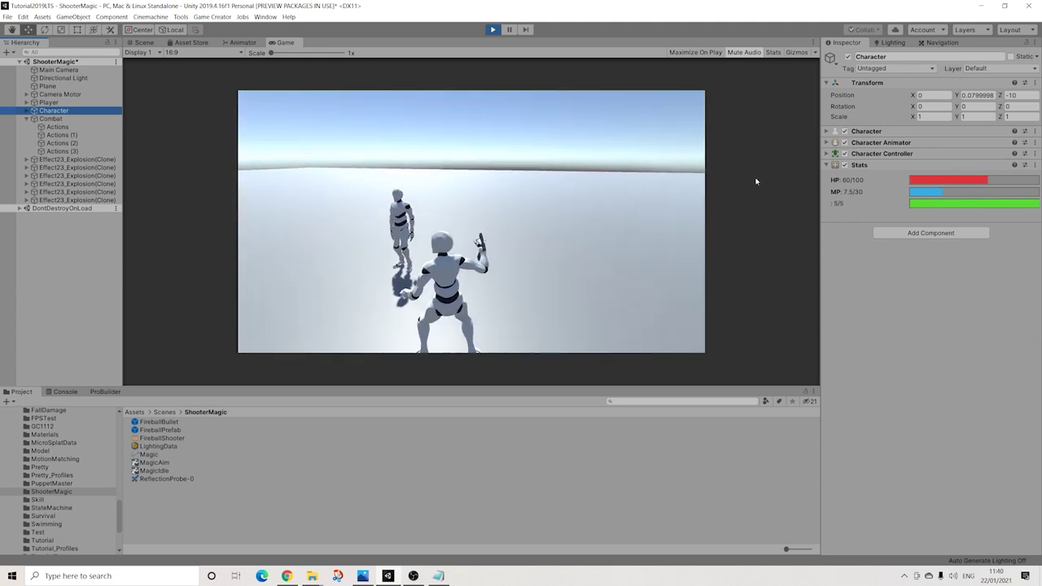
pyautogui.click(440, 190)
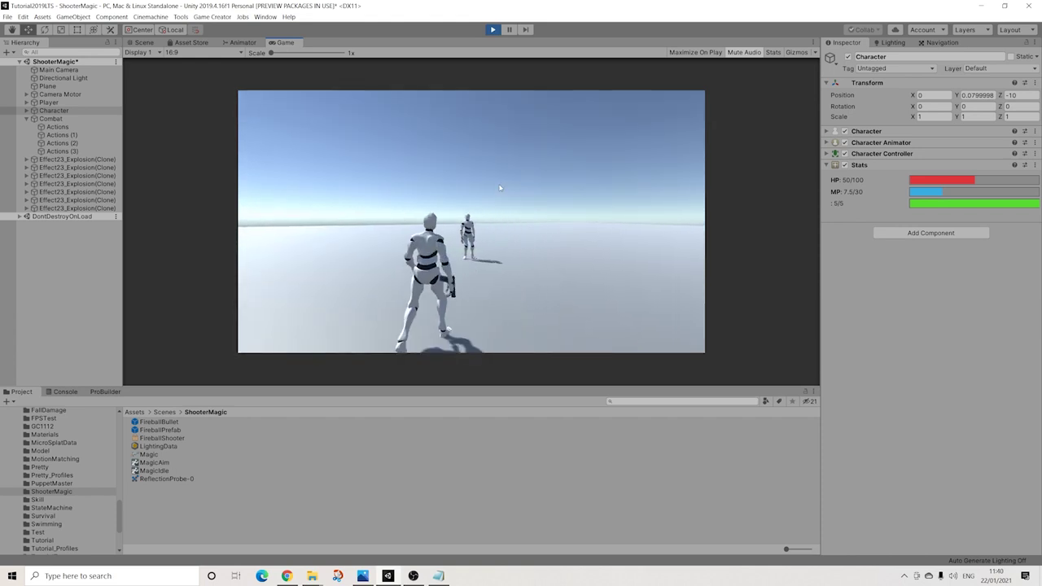
# - Stop play mode, deactivate FireballPrefab's Gun object leaving its Muzzle, and return to the scene
pyautogui.hotkey('ctrl', 'p')
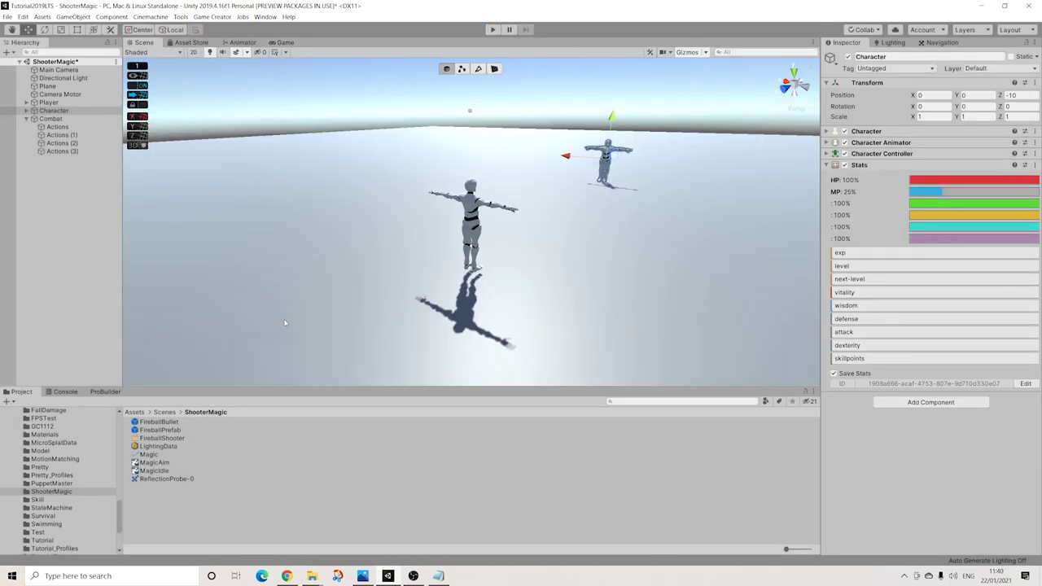
pyautogui.doubleClick(158, 430)
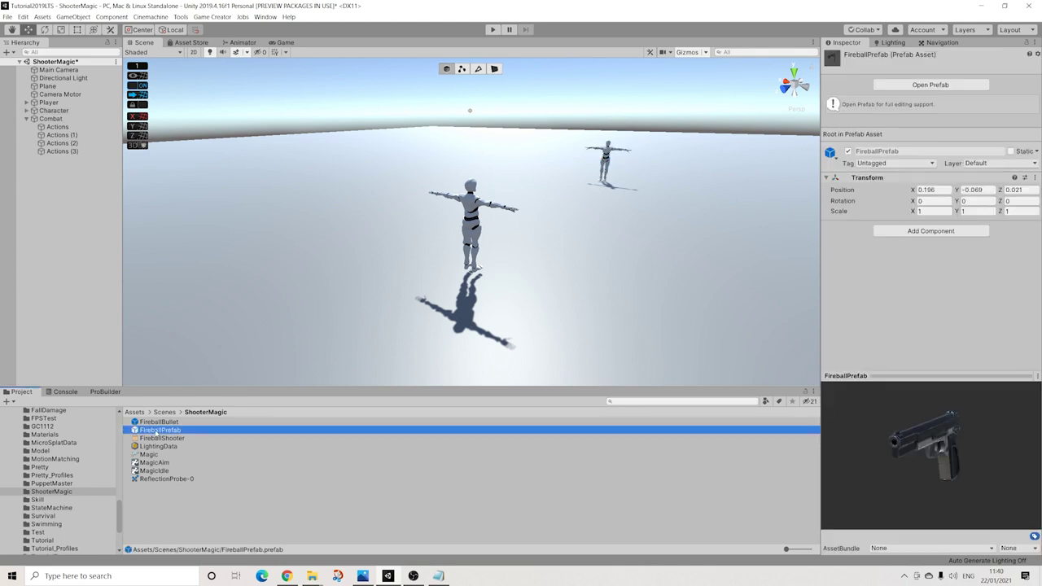
pyautogui.click(50, 82)
pyautogui.click(51, 91)
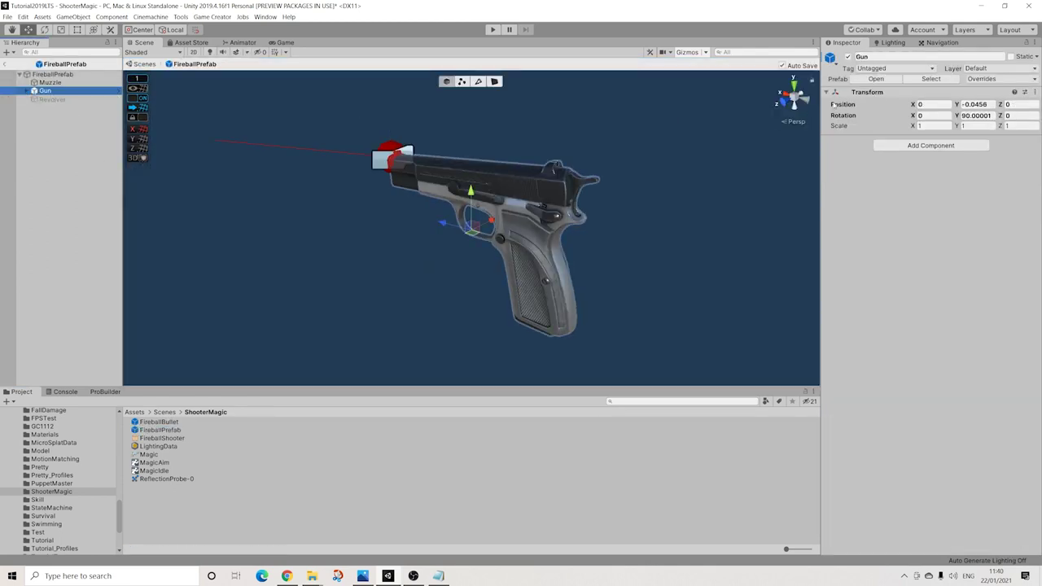
pyautogui.hotkey('alt', 'shift', 'a')
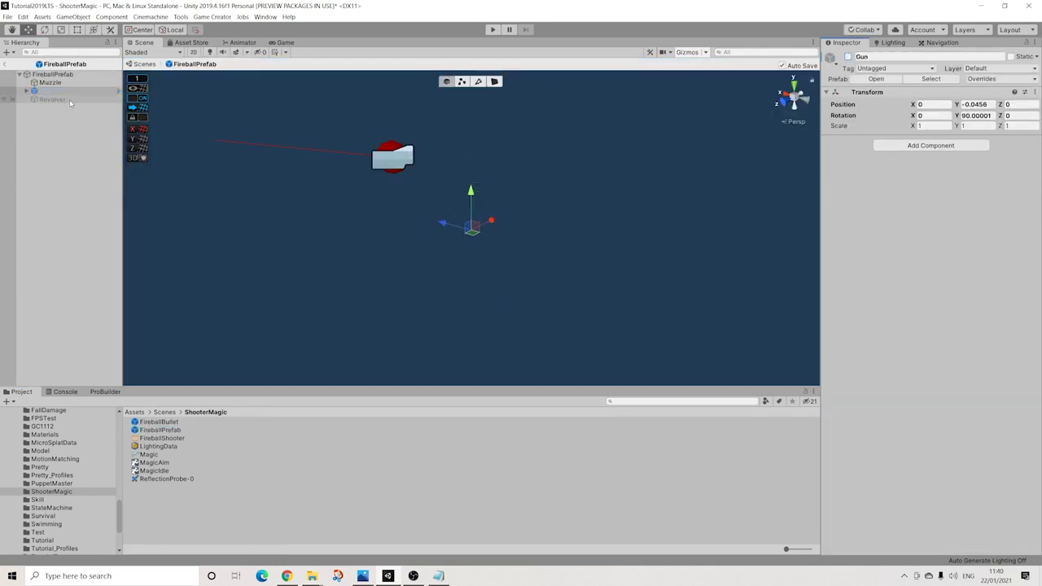
pyautogui.click(51, 83)
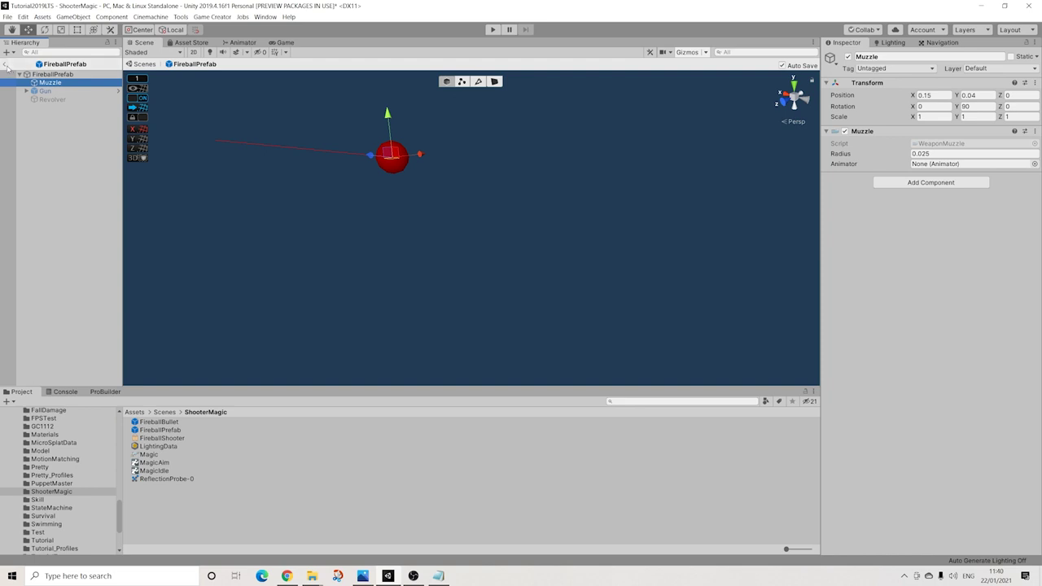
pyautogui.click(7, 64)
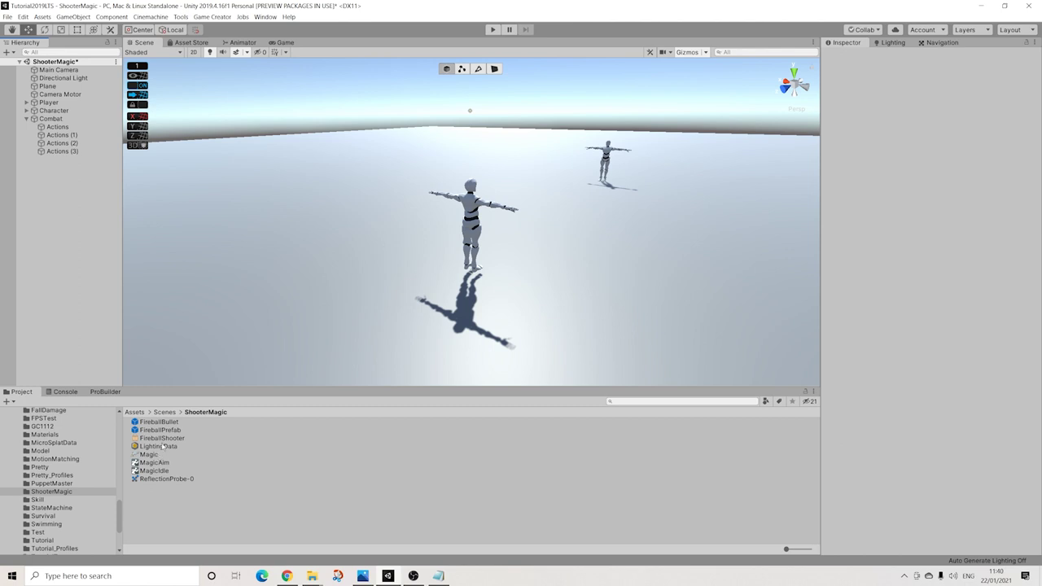
# - Open FireballBullet in Prefab Mode and untick its Mesh Renderer to hide the sphere
pyautogui.doubleClick(169, 421)
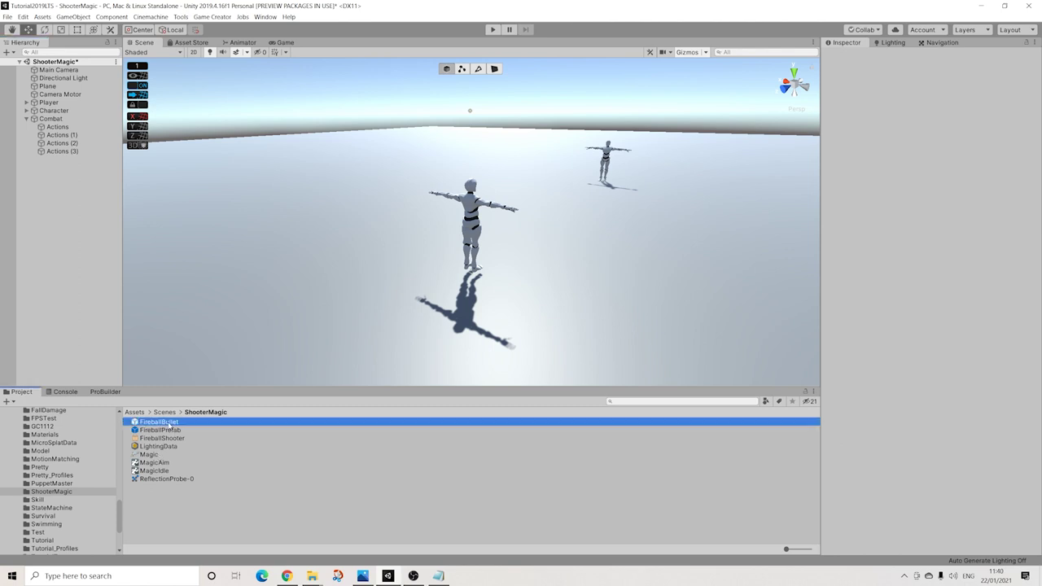
pyautogui.click(57, 76)
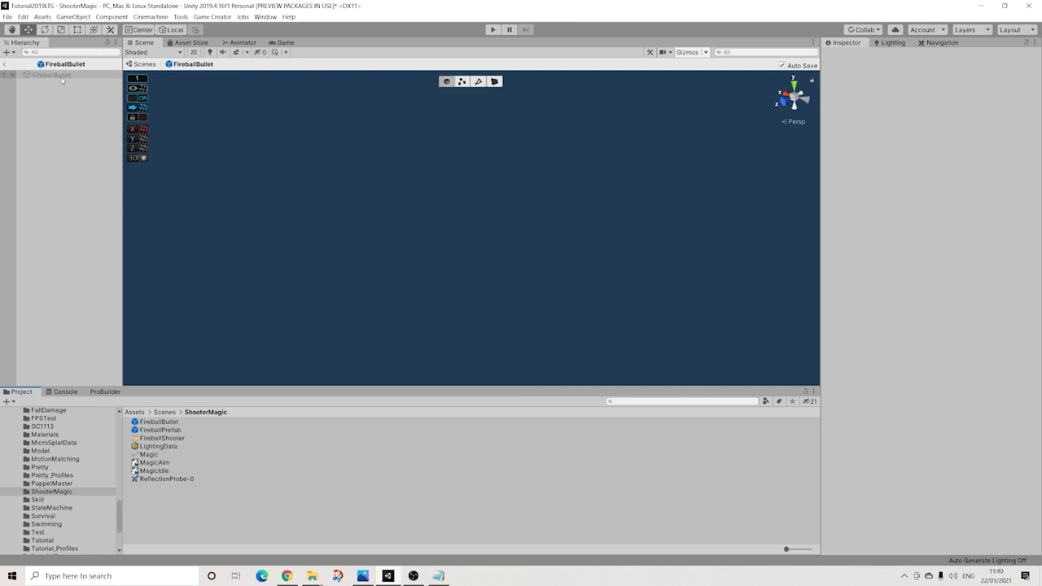
pyautogui.scroll(-6, 898, 234)
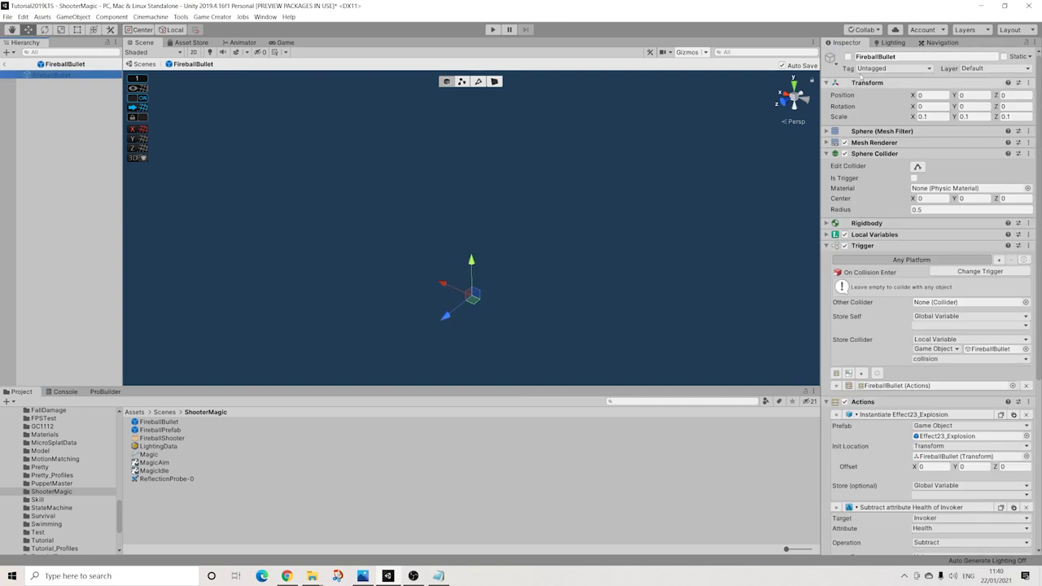
pyautogui.click(470, 295)
pyautogui.moveTo(432, 311)
pyautogui.mouseDown(button='middle')
pyautogui.moveTo(433, 361)
pyautogui.moveTo(441, 304)
pyautogui.mouseUp(button='middle')
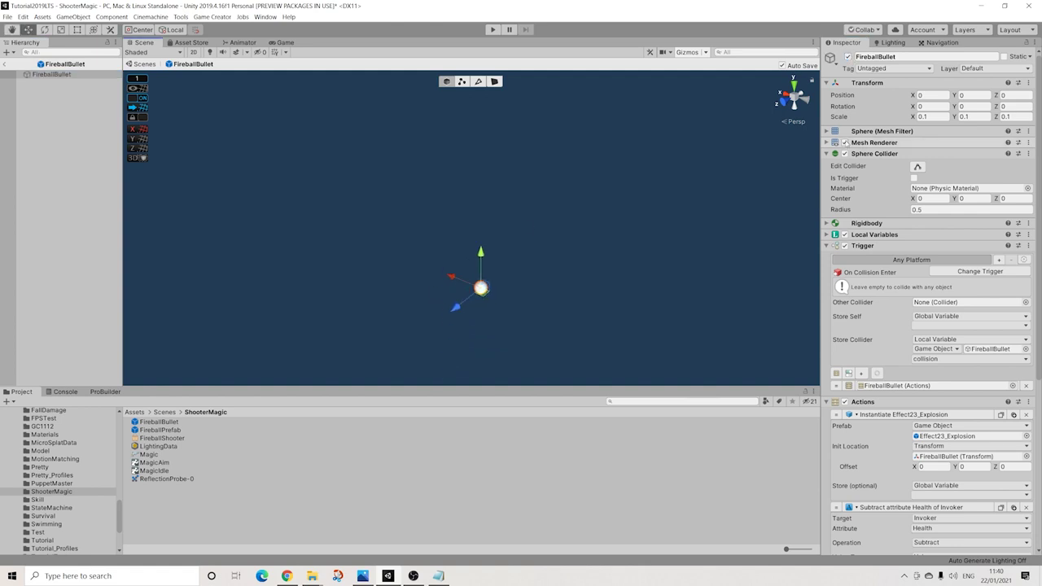
pyautogui.click(845, 143)
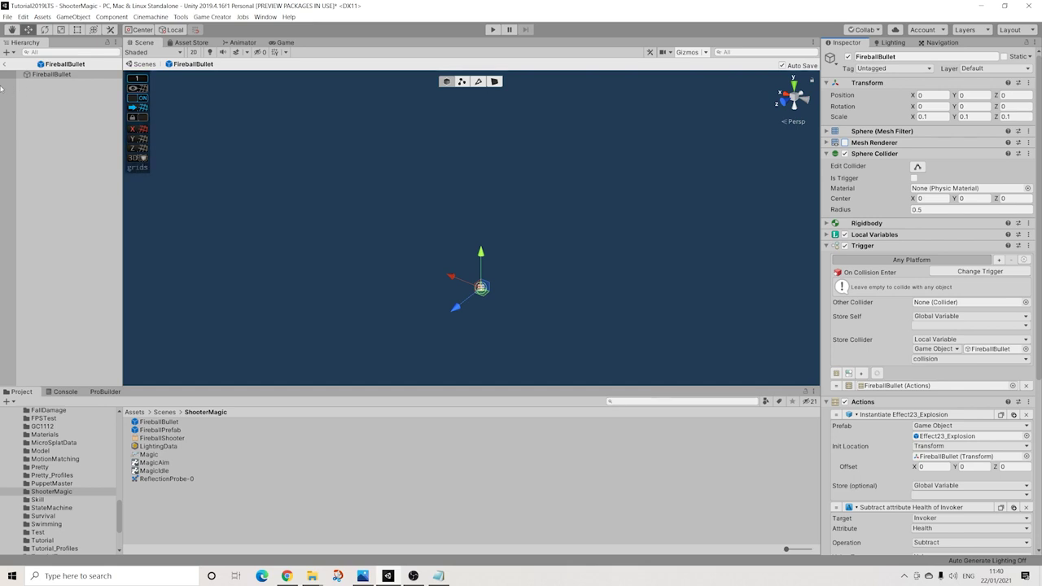
pyautogui.rightClick(50, 74)
pyautogui.press('Escape')
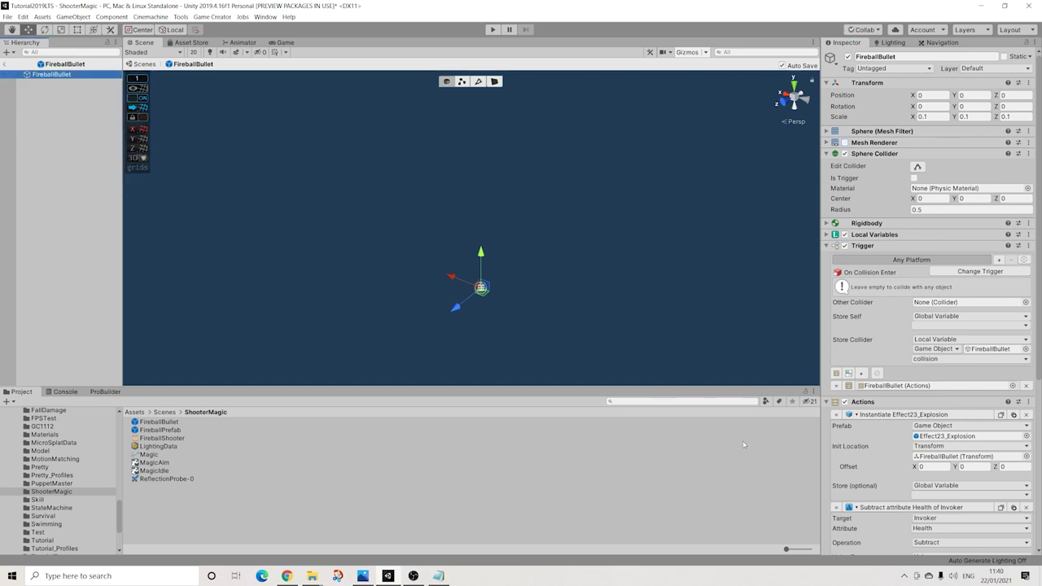
# - Search all assets for effect23 and drag the projectile Effect23 prefab onto FireballBullet as a child
pyautogui.click(629, 402)
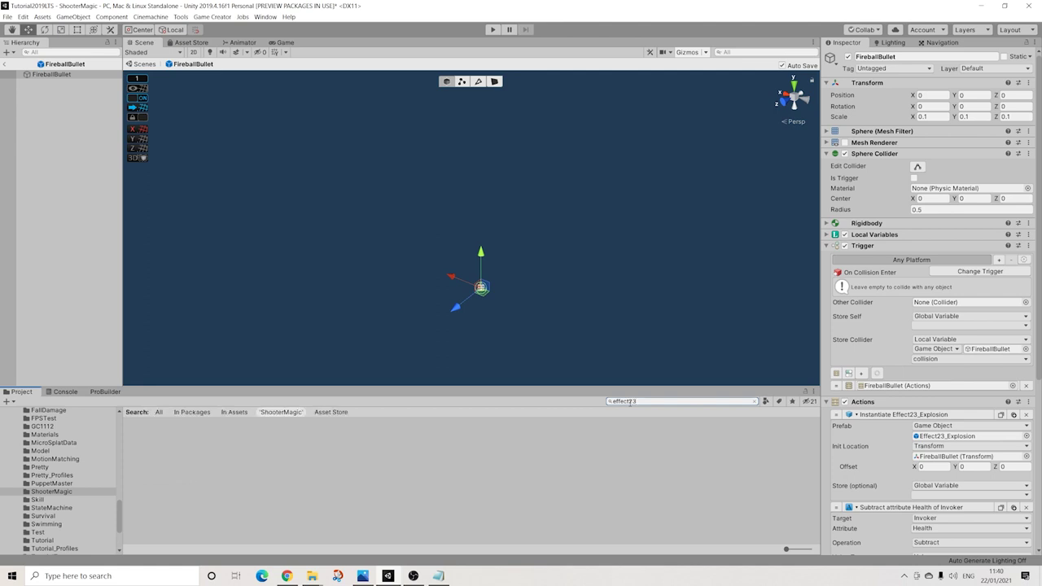
pyautogui.click(234, 412)
pyautogui.click(155, 430)
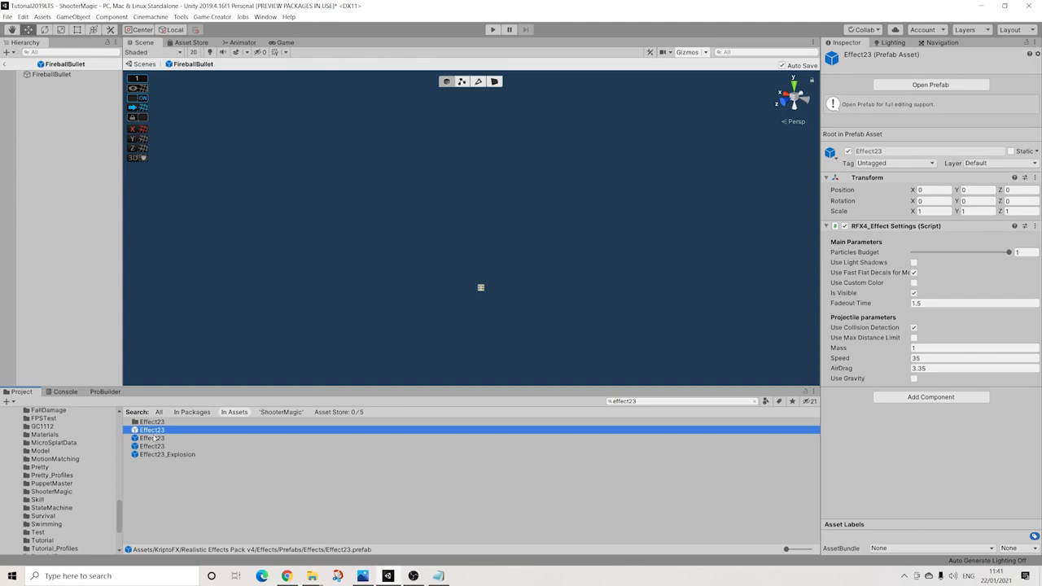
pyautogui.click(154, 438)
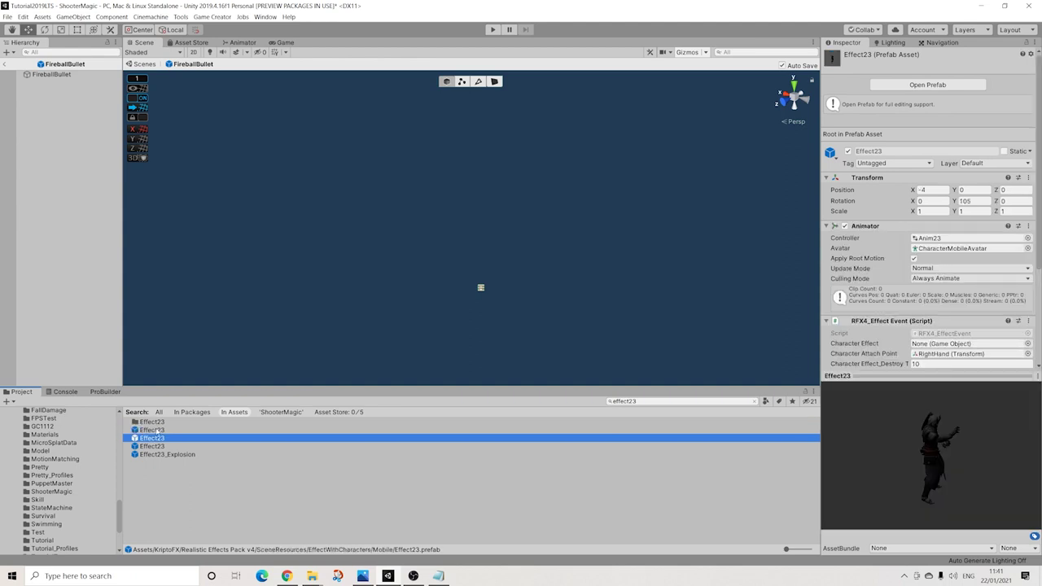
pyautogui.click(157, 430)
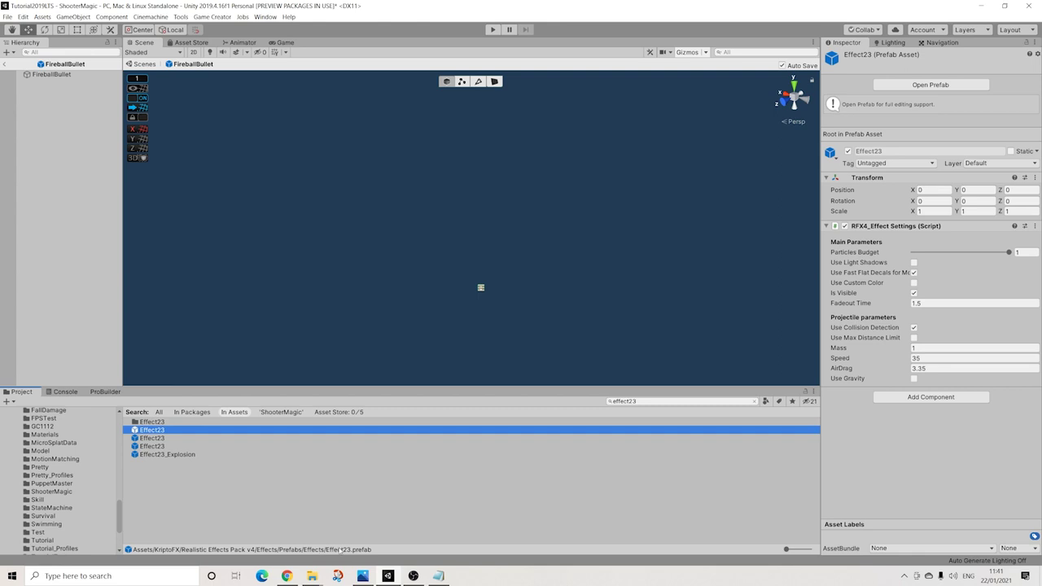
pyautogui.click(154, 446)
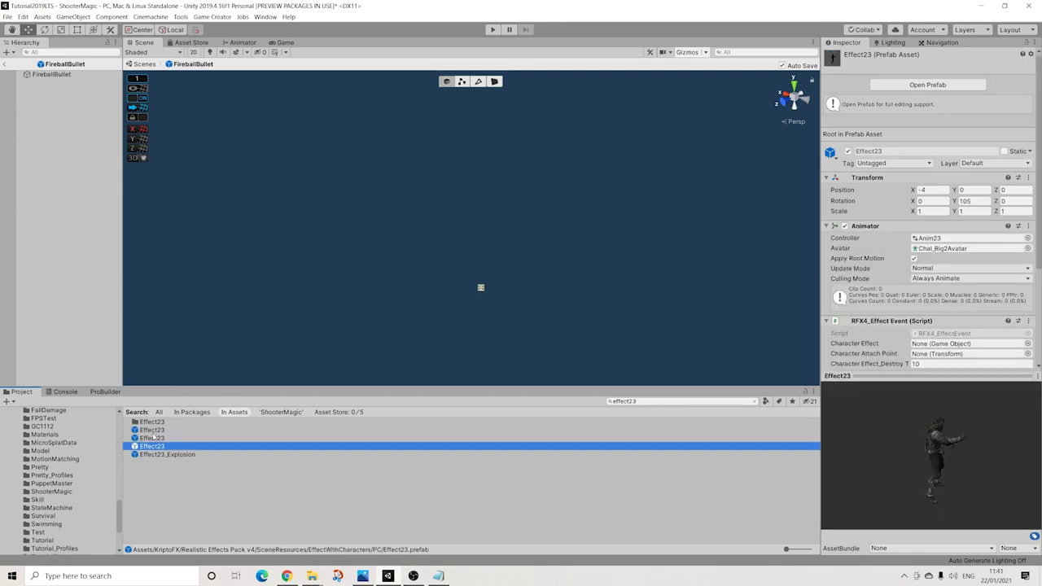
pyautogui.click(154, 431)
pyautogui.moveTo(154, 430); pyautogui.dragTo(58, 80)
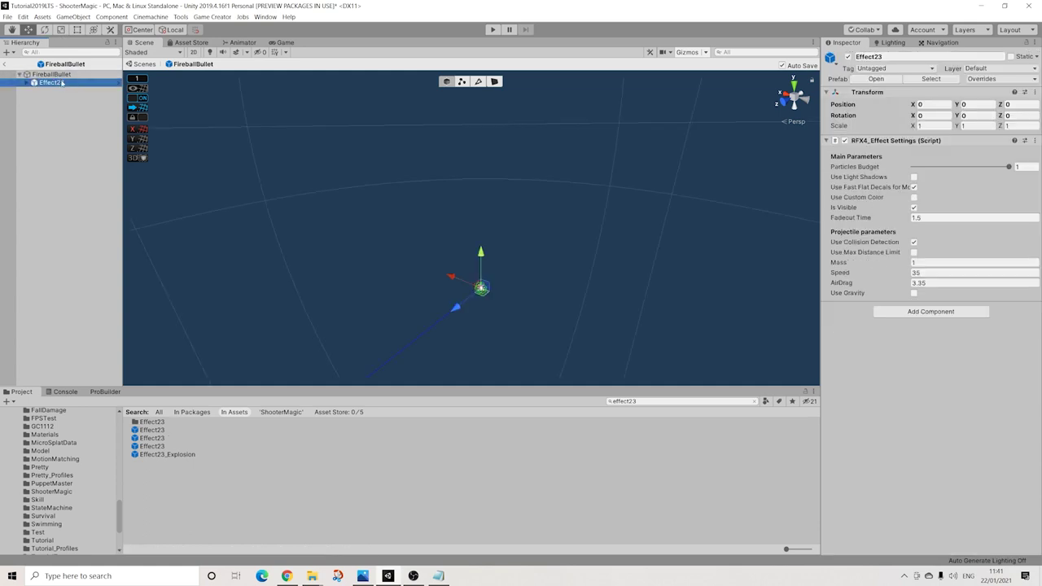
# - Frame Effect23, turn off its collision detection, then exit back to the ShooterMagic scene
pyautogui.press('f')
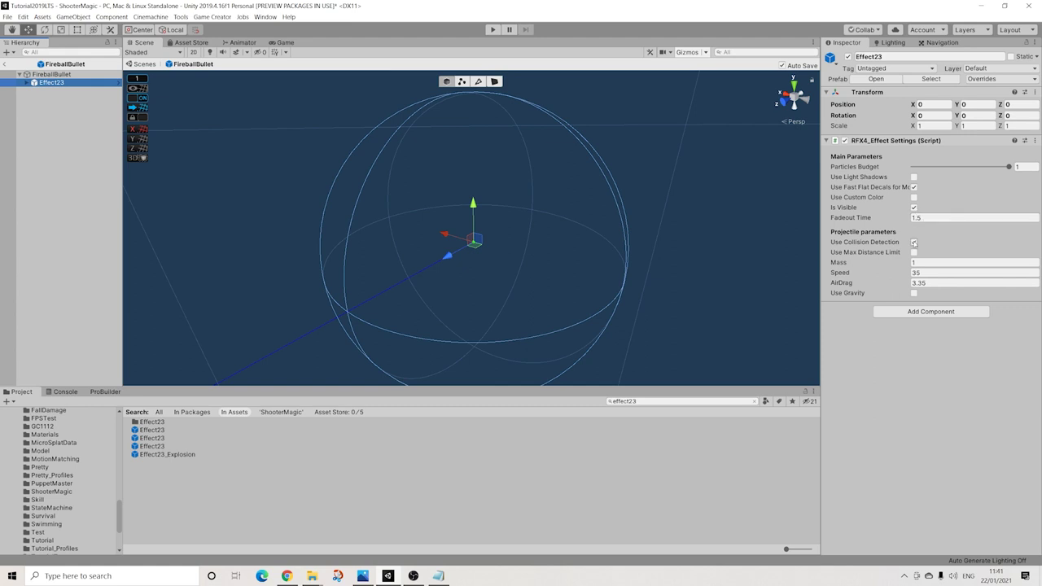
pyautogui.click(915, 242)
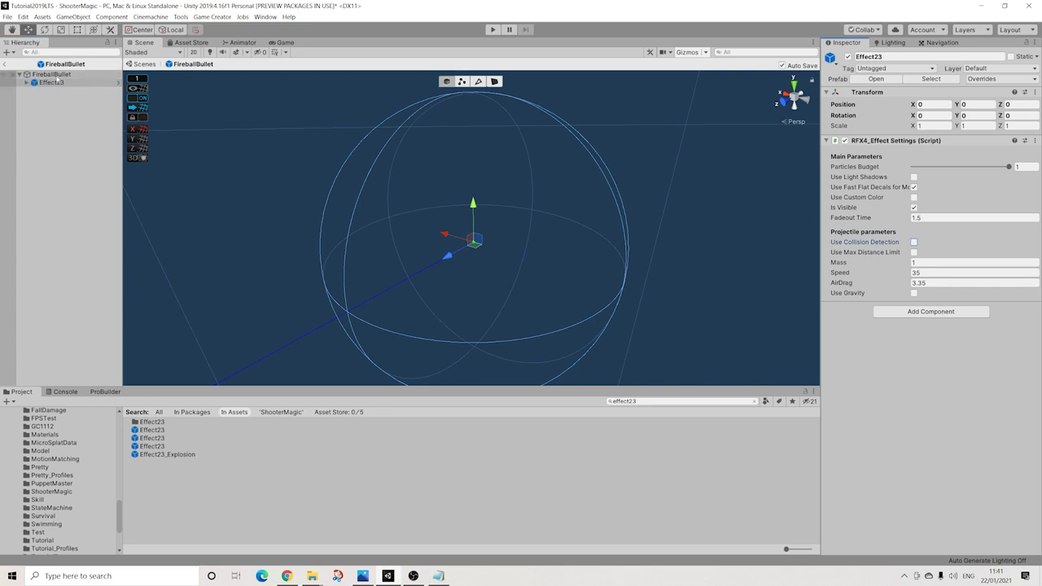
pyautogui.click(51, 74)
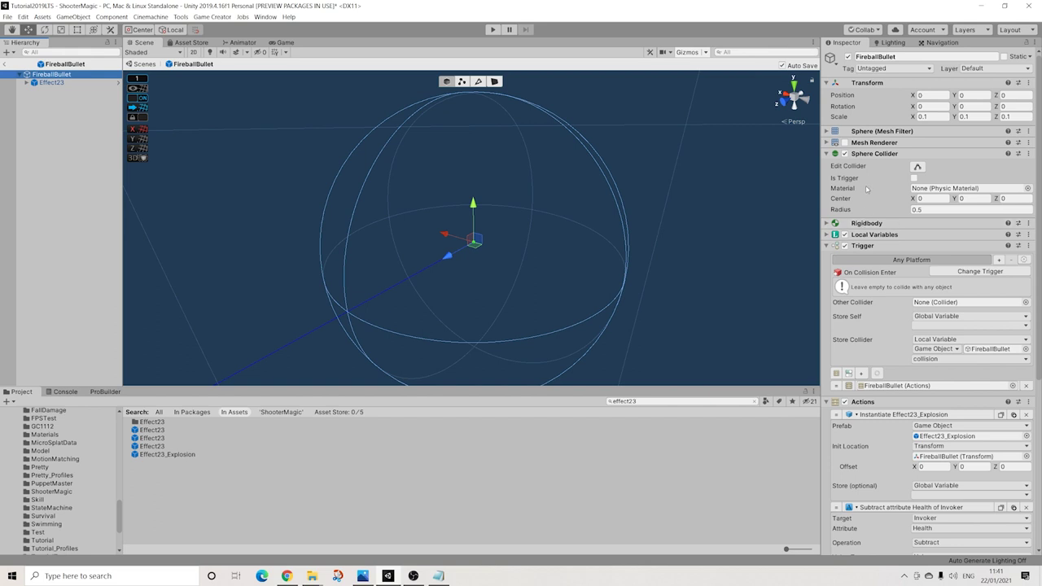
pyautogui.click(49, 82)
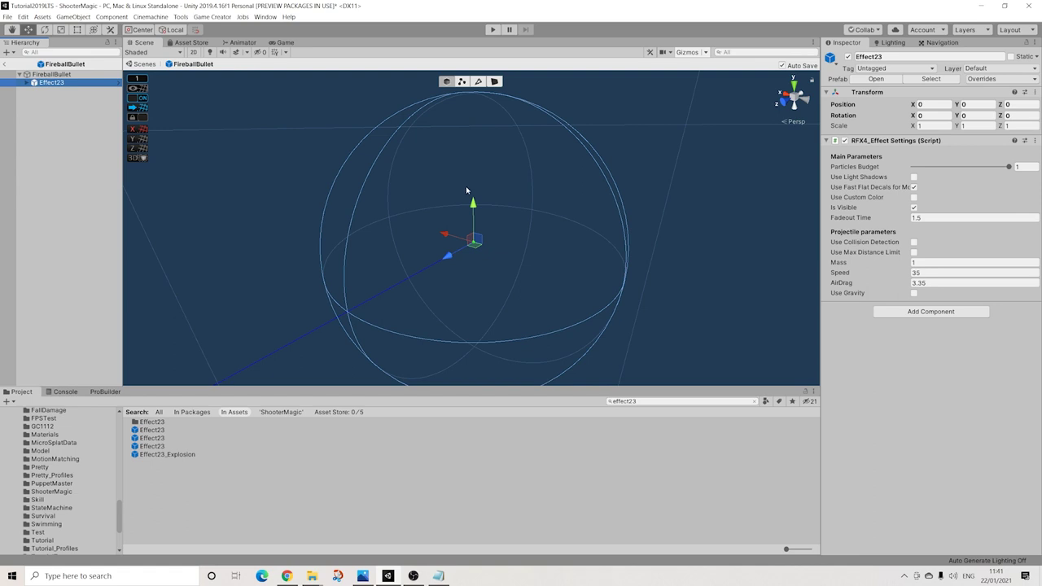
pyautogui.click(46, 82)
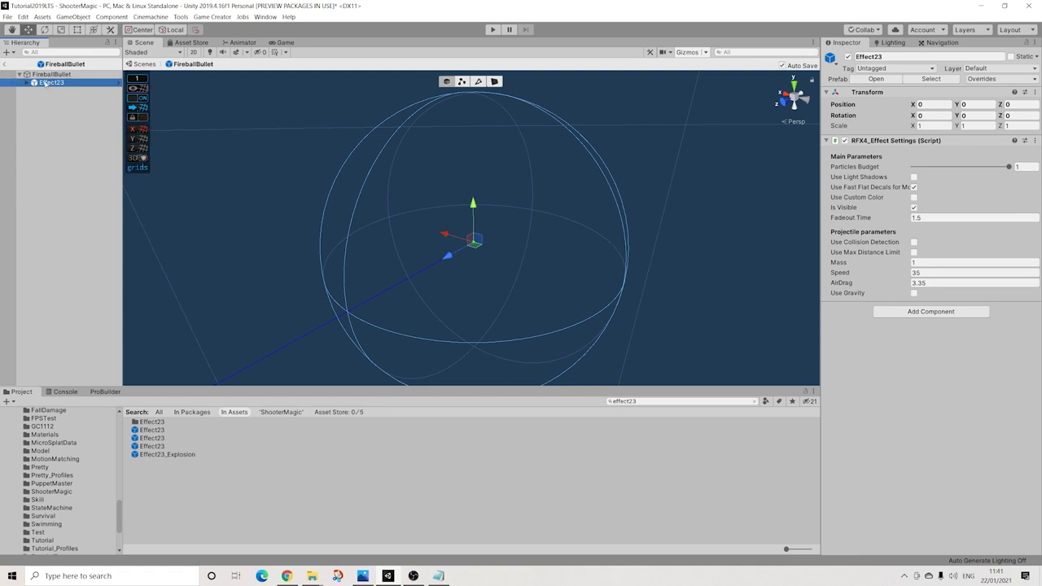
pyautogui.click(6, 65)
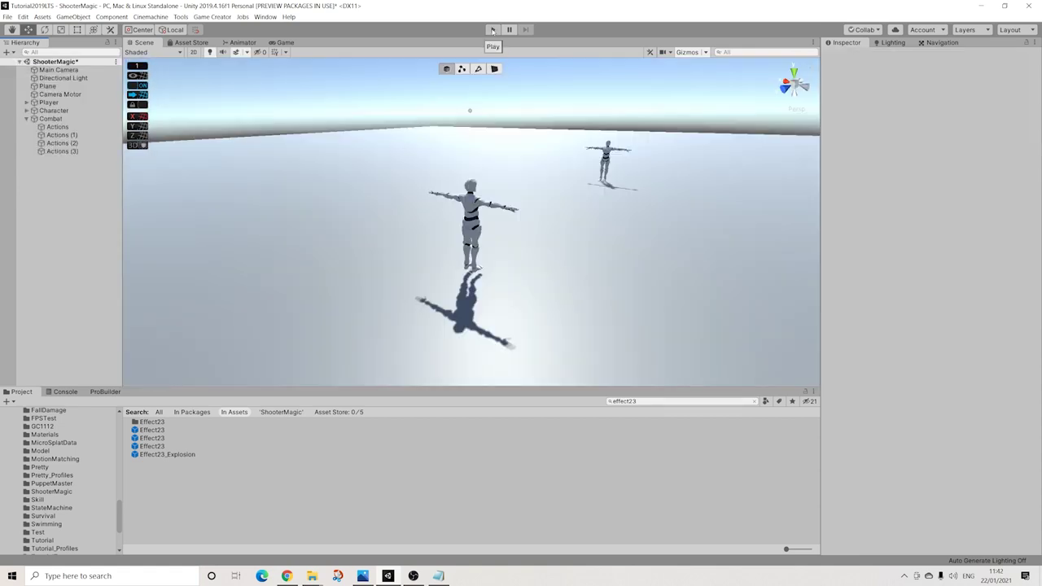
pyautogui.click(492, 30)
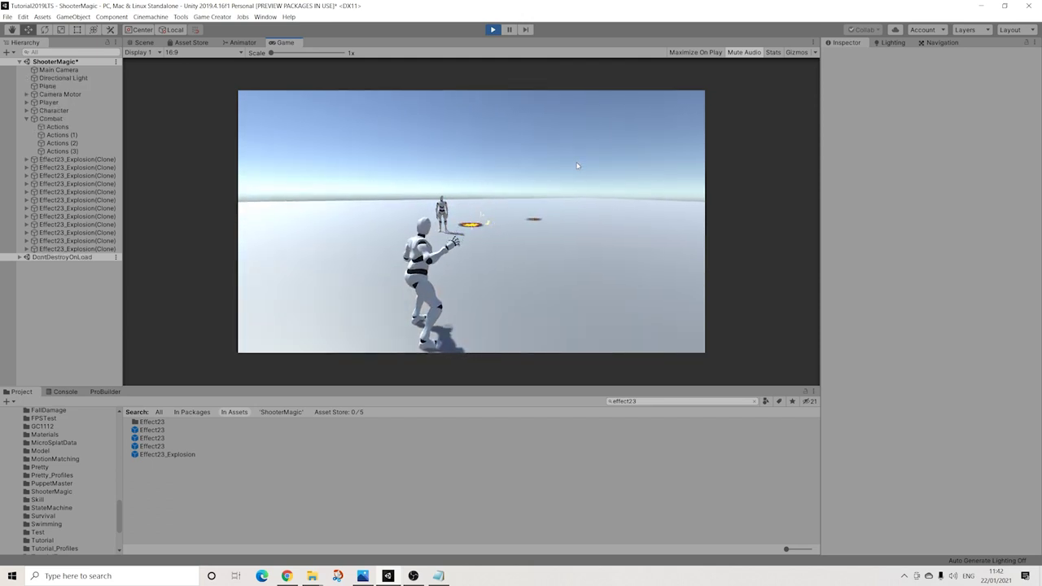
pyautogui.click(493, 30)
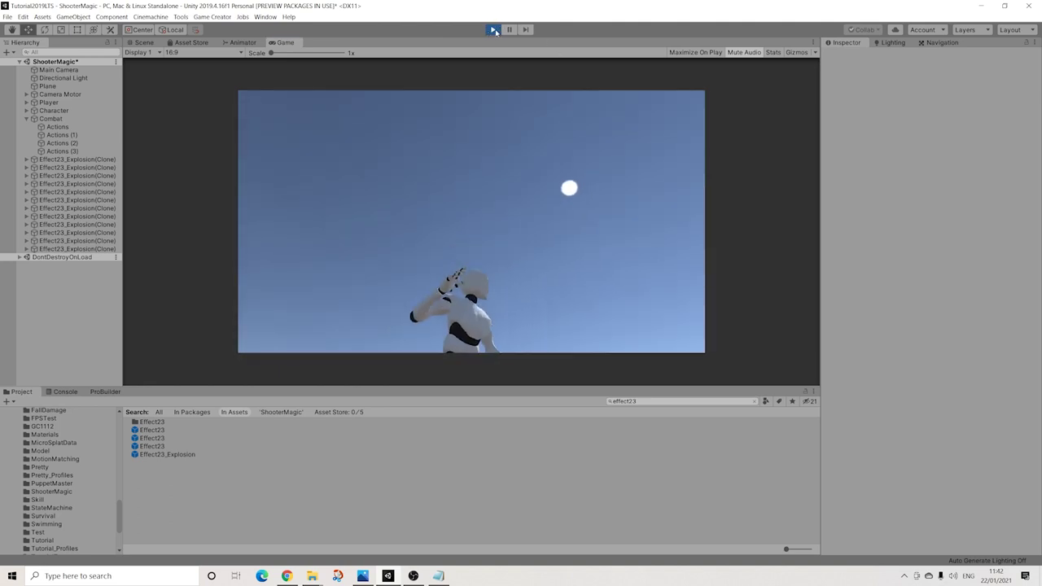
pyautogui.click(754, 402)
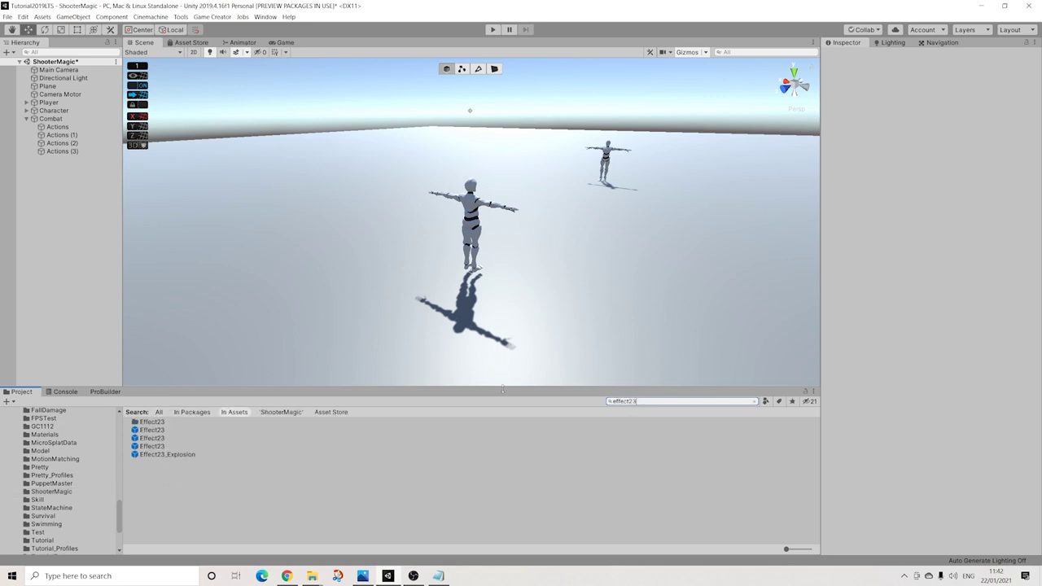
# - Reveal Effect23's Effects folder, then place and undo an Effect1 instance in the scene
pyautogui.click(157, 432)
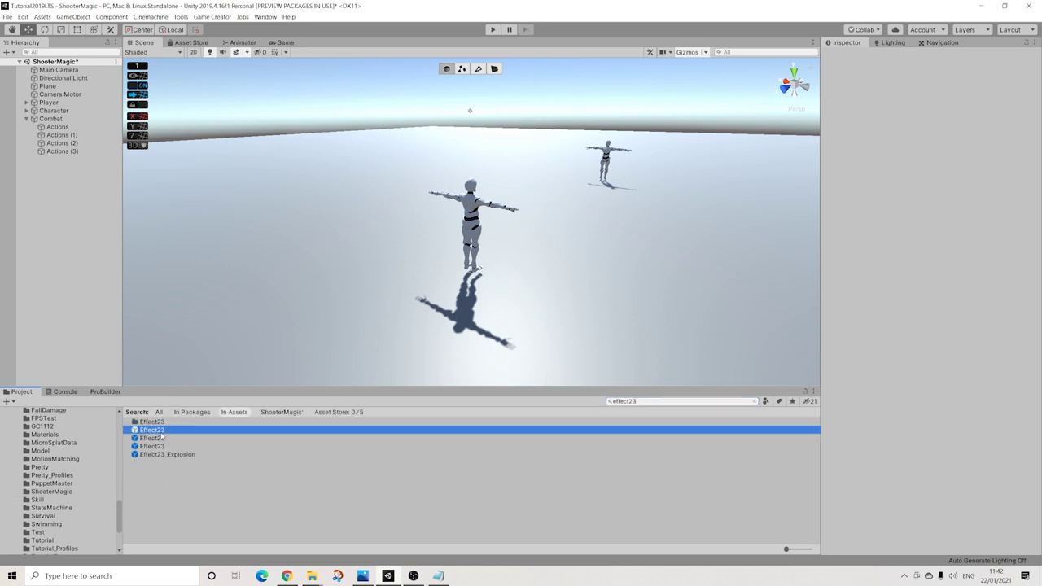
pyautogui.click(754, 401)
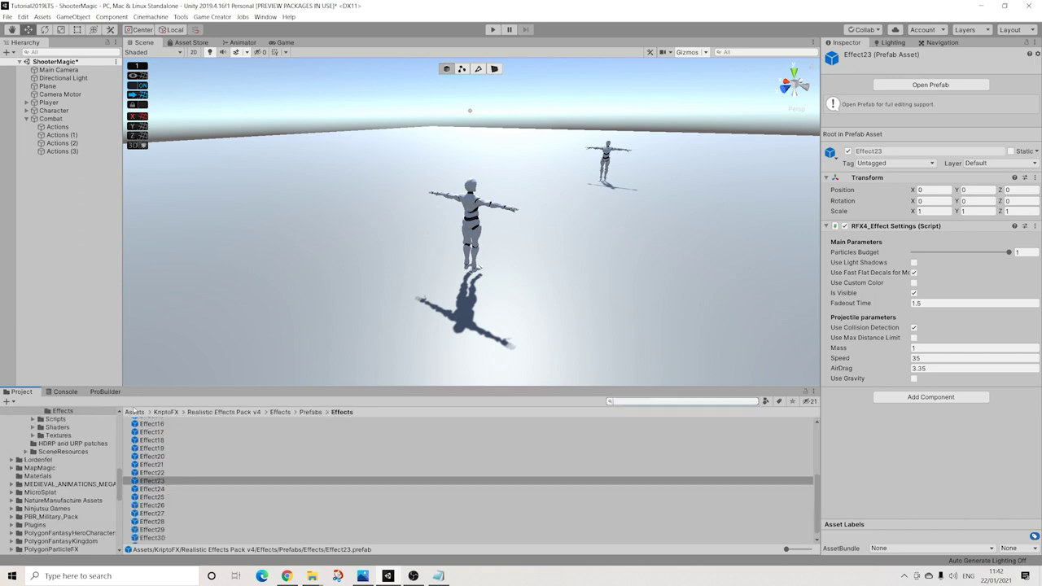
pyautogui.scroll(3, 152, 473)
pyautogui.moveTo(157, 421); pyautogui.dragTo(561, 231)
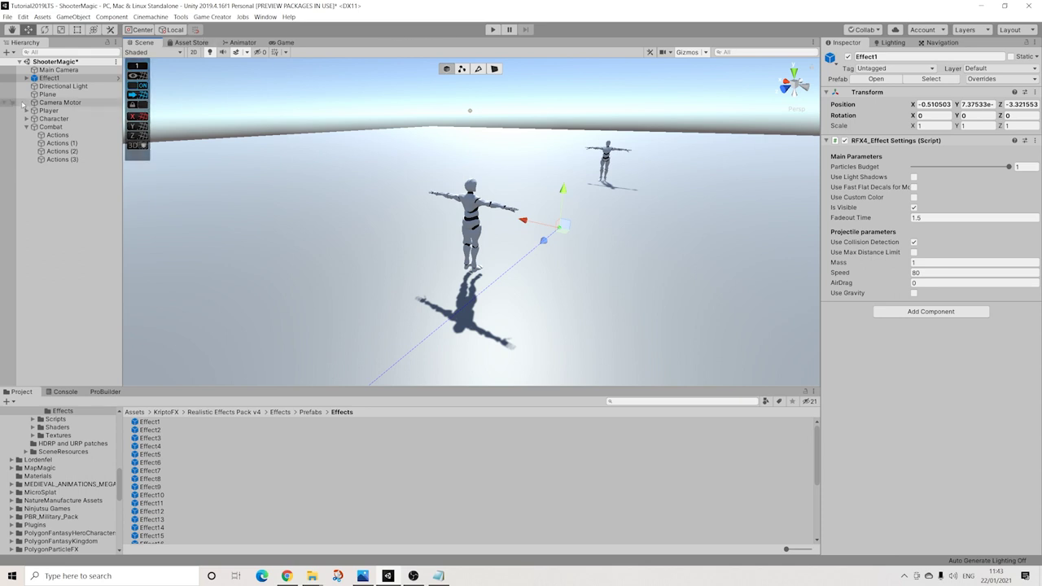
pyautogui.hotkey('ctrl', 'z')
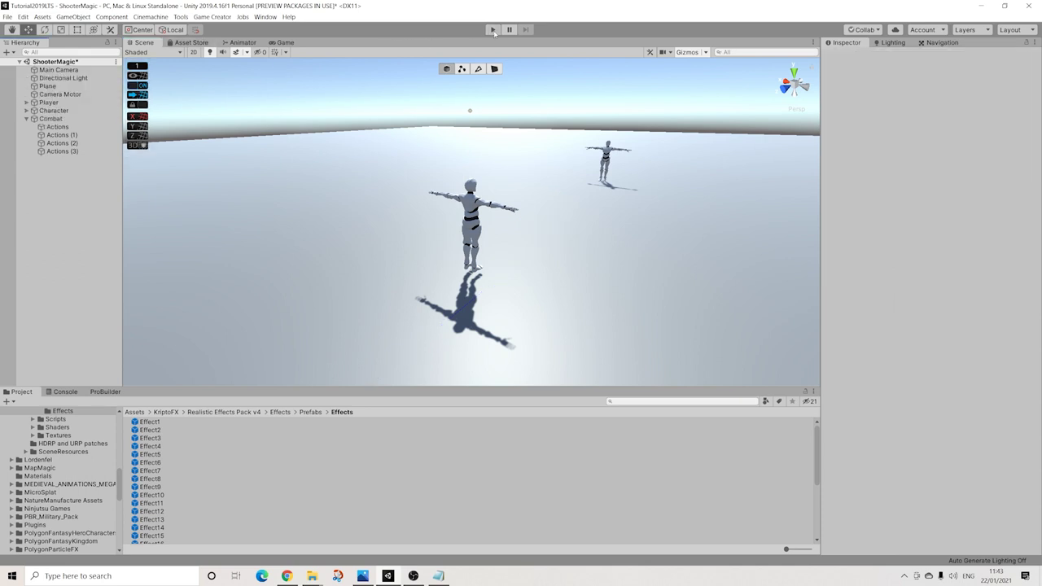
# - Start a play test with Effect1 selected and fire a projectile in the game
pyautogui.click(492, 30)
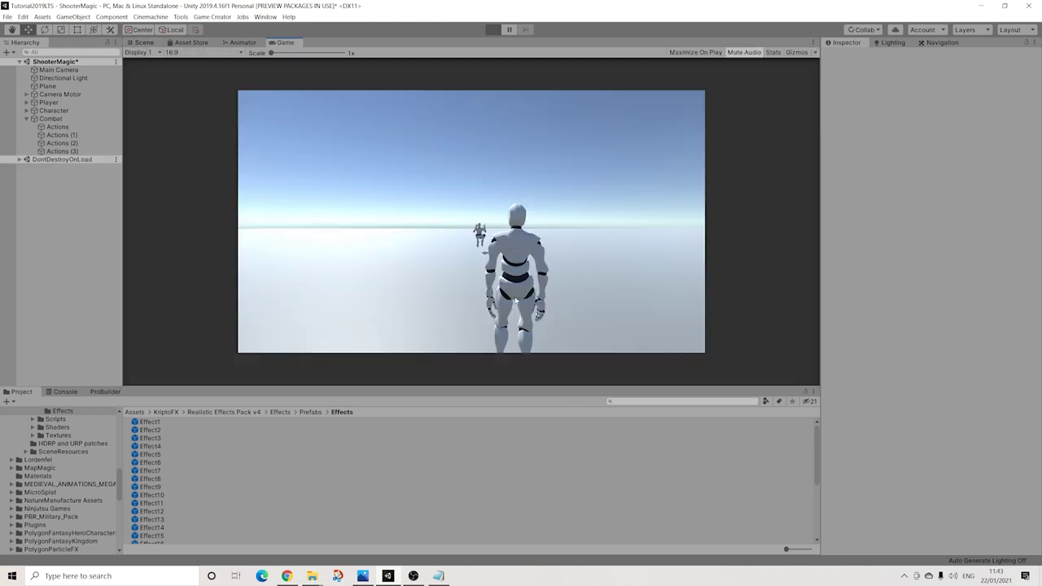
pyautogui.click(158, 423)
pyautogui.click(573, 309)
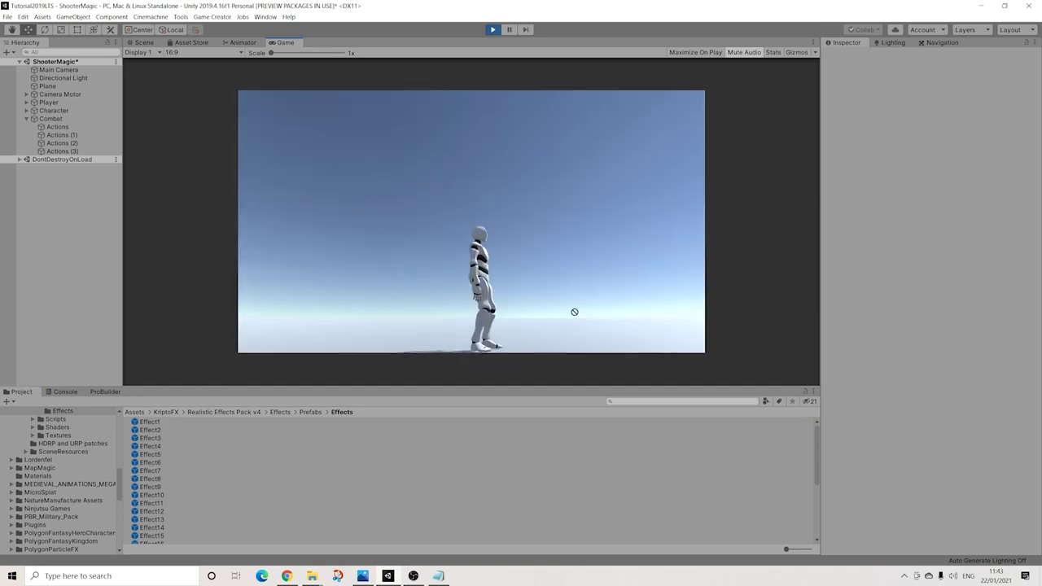
pyautogui.click(426, 304)
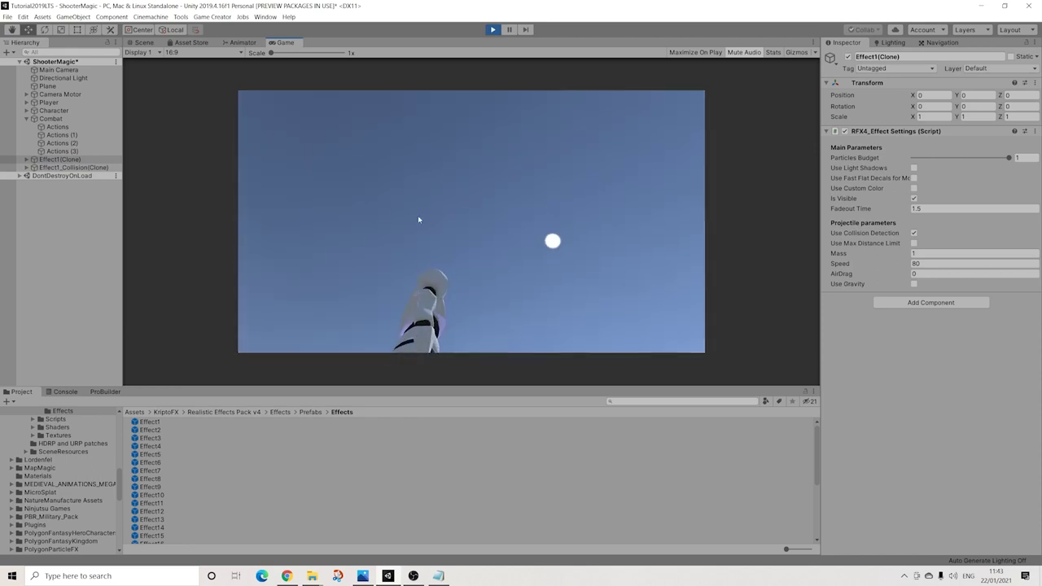
# - Disable Camera Motor's Allow Orbit Input, drag the Player toward the camera, and restart play mode
pyautogui.click(493, 30)
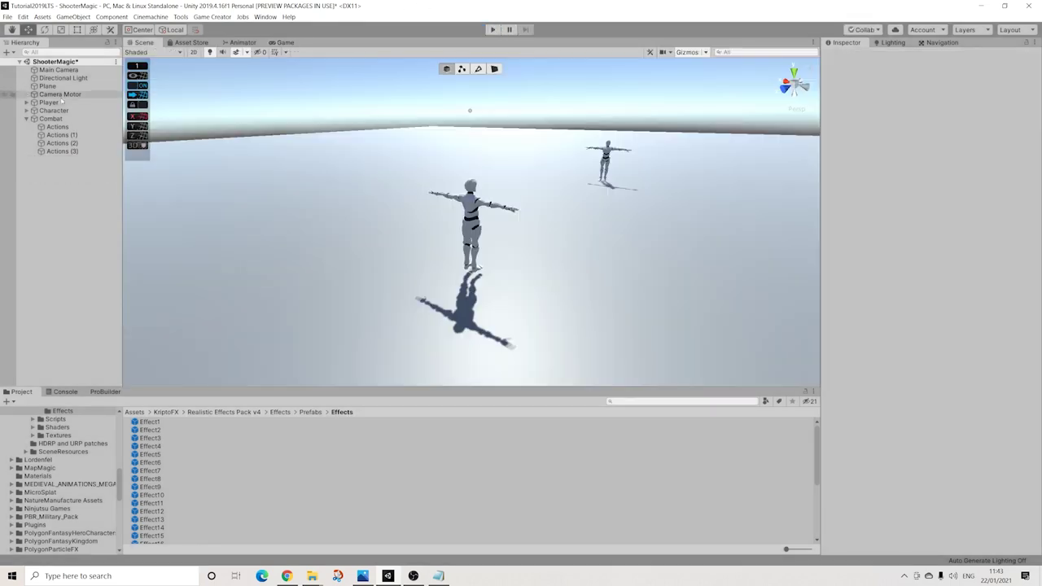
pyautogui.click(59, 93)
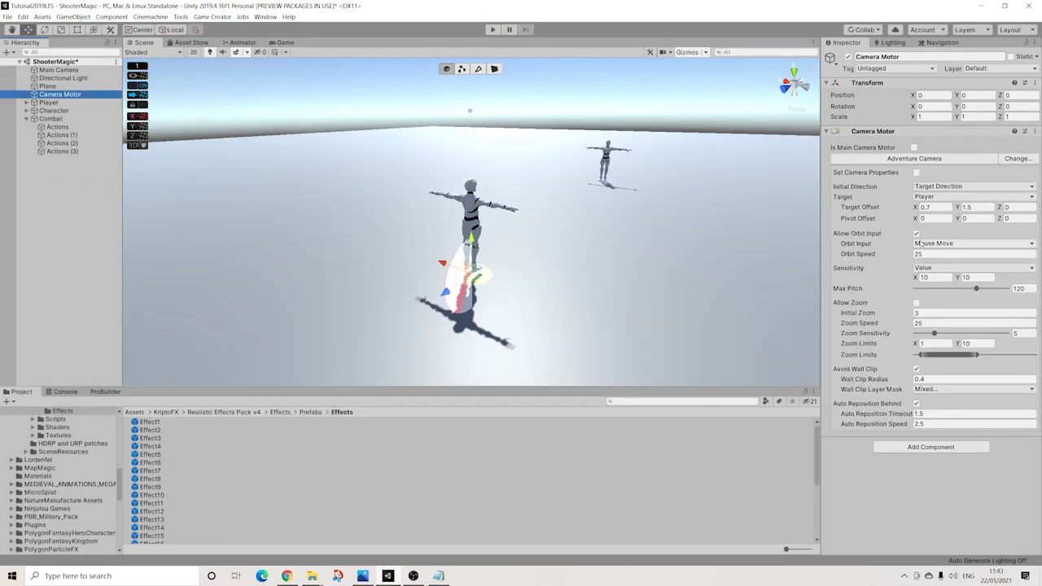
pyautogui.click(916, 233)
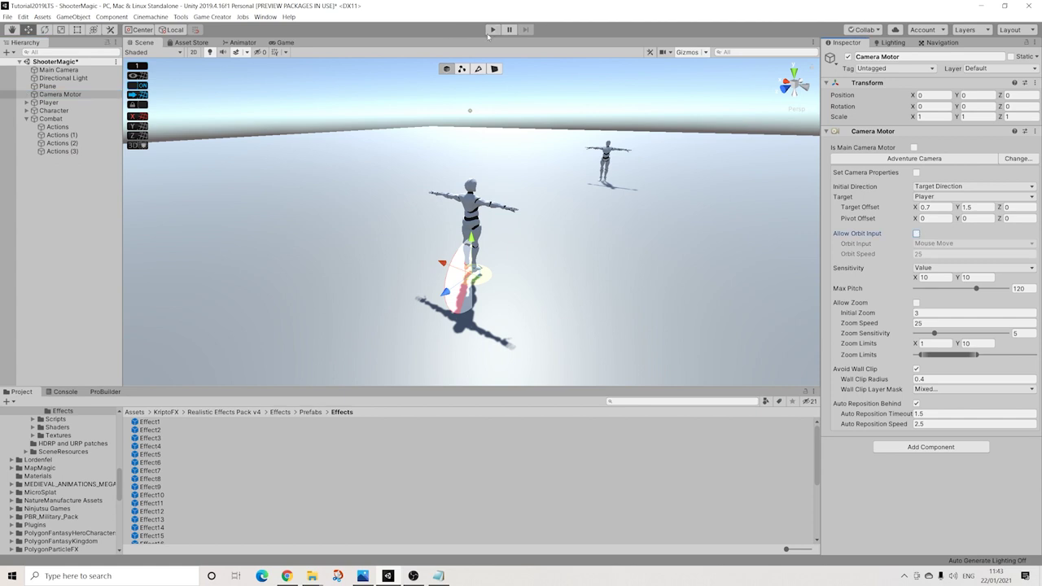
pyautogui.click(49, 102)
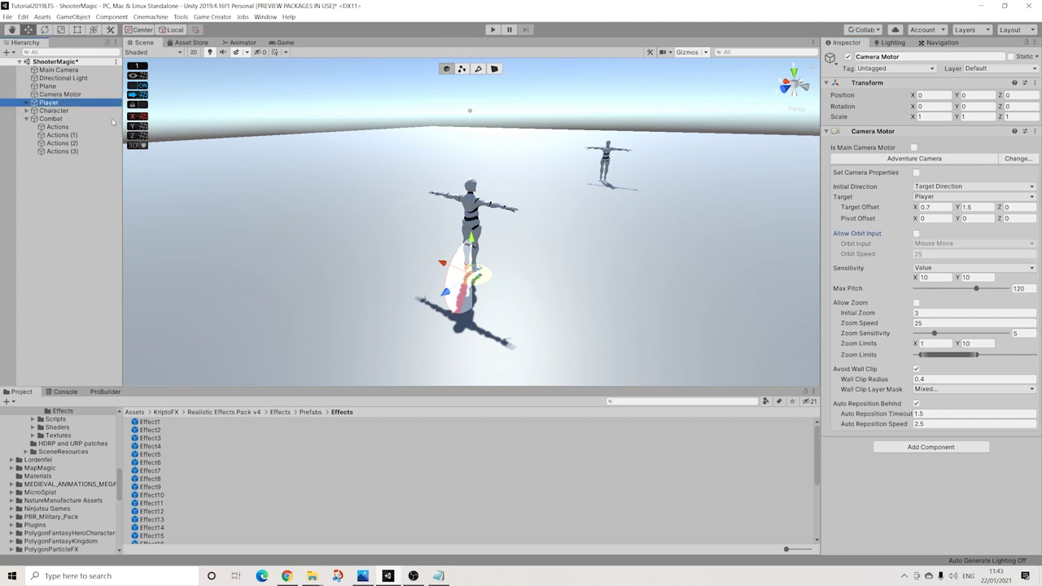
pyautogui.moveTo(468, 228); pyautogui.dragTo(407, 259)
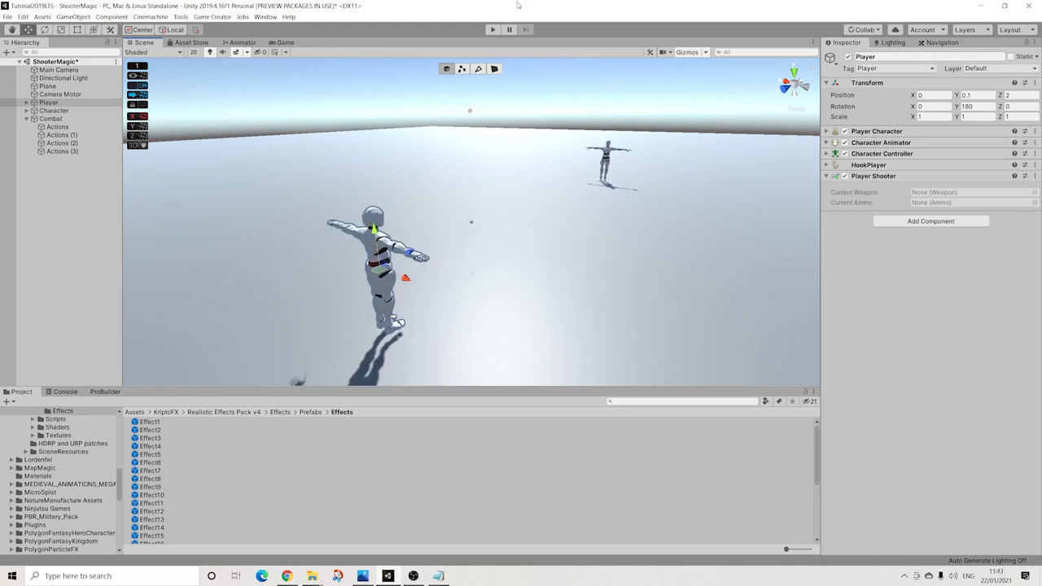
pyautogui.click(492, 29)
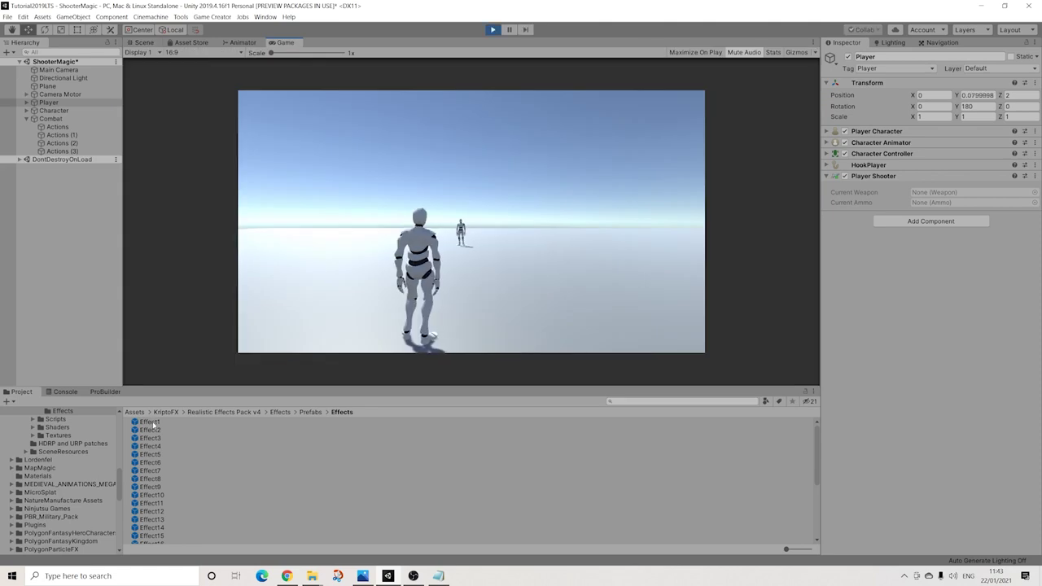
# - Preview effects in the running game by dragging Effect13 into the Hierarchy
pyautogui.click(67, 189)
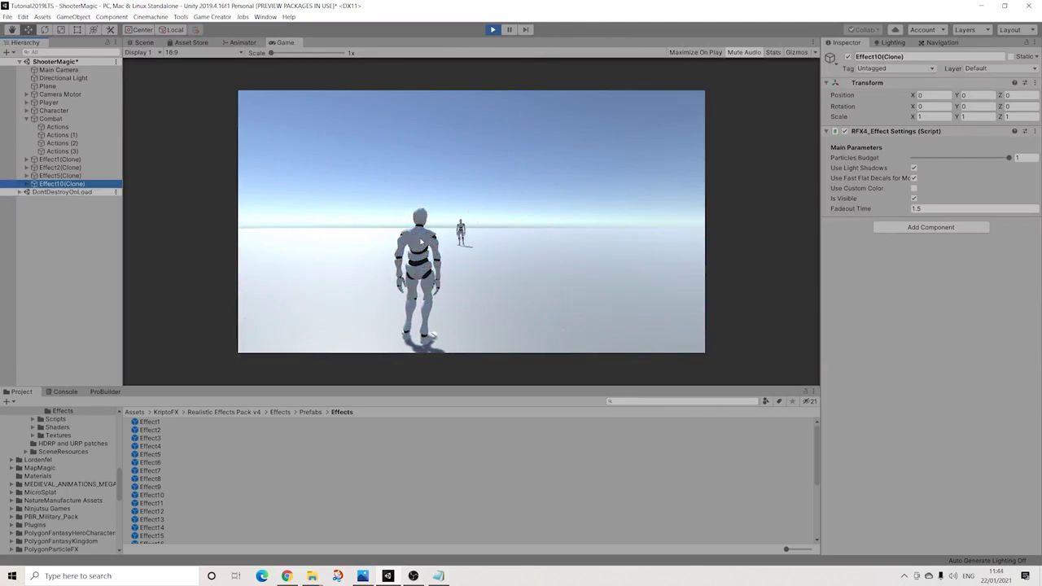
pyautogui.moveTo(152, 518); pyautogui.dragTo(55, 274)
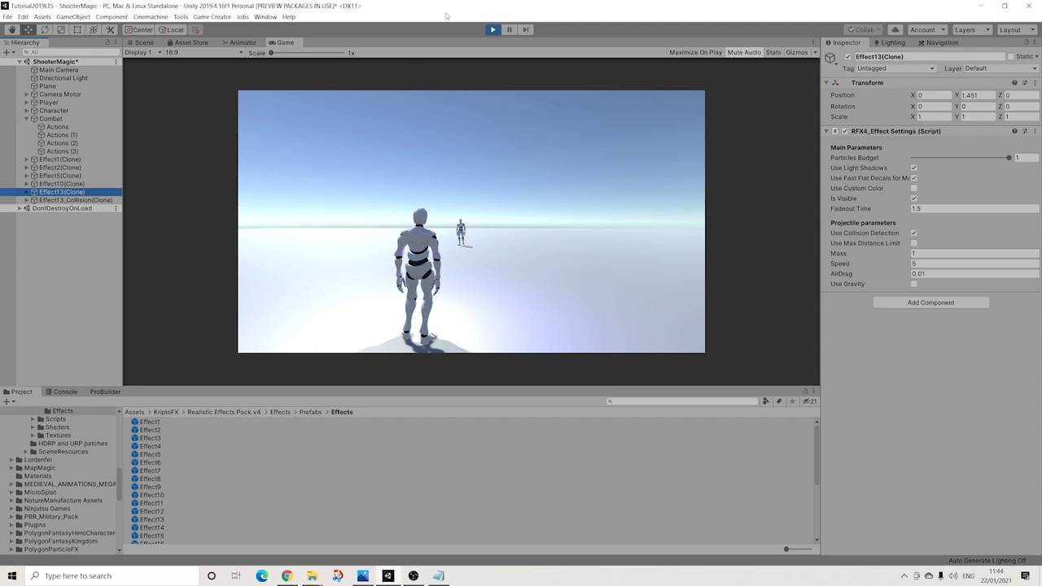
# - Stop play mode, orbit the Scene view, and fold up Combat's Actions children in the Hierarchy
pyautogui.click(492, 30)
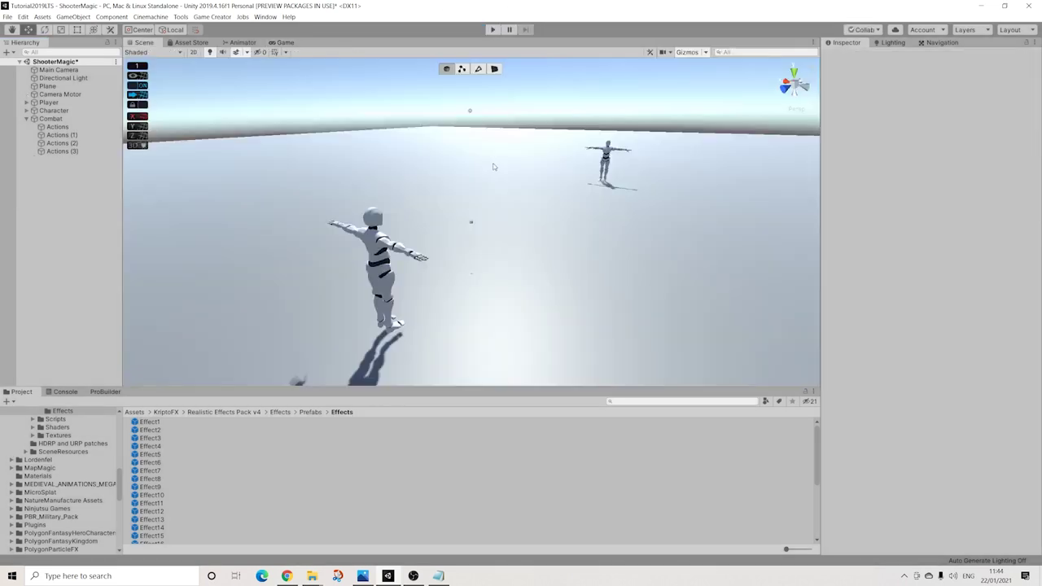
pyautogui.keyDown('alt'); pyautogui.moveTo(603, 200); pyautogui.dragTo(481, 187); pyautogui.keyUp('alt')
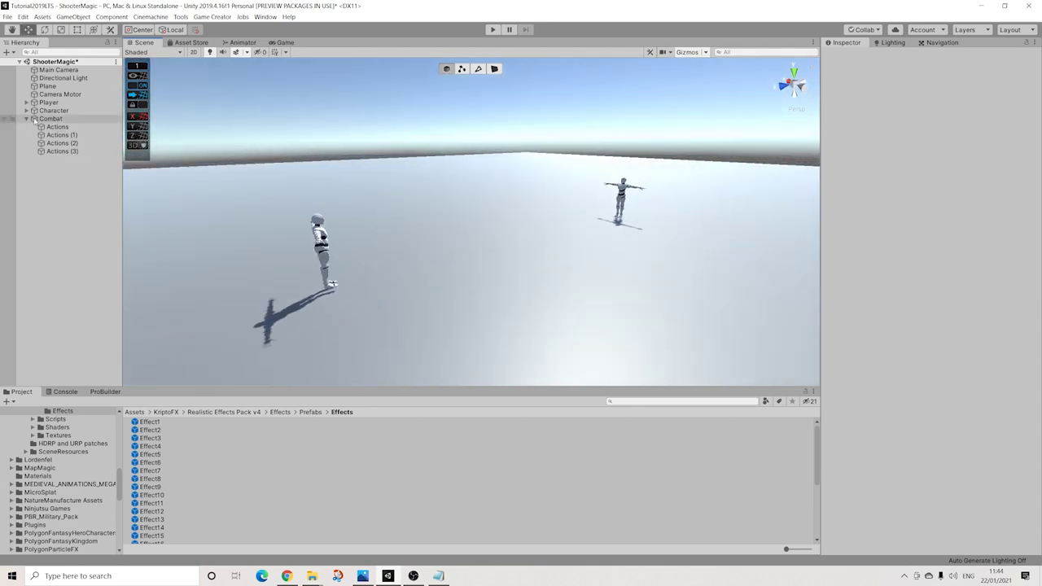
pyautogui.click(26, 120)
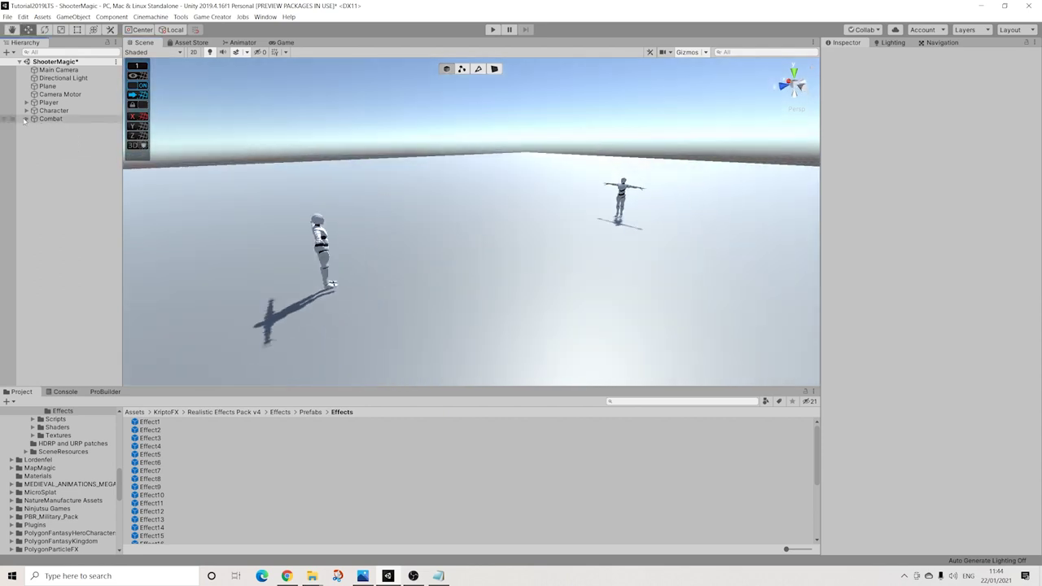